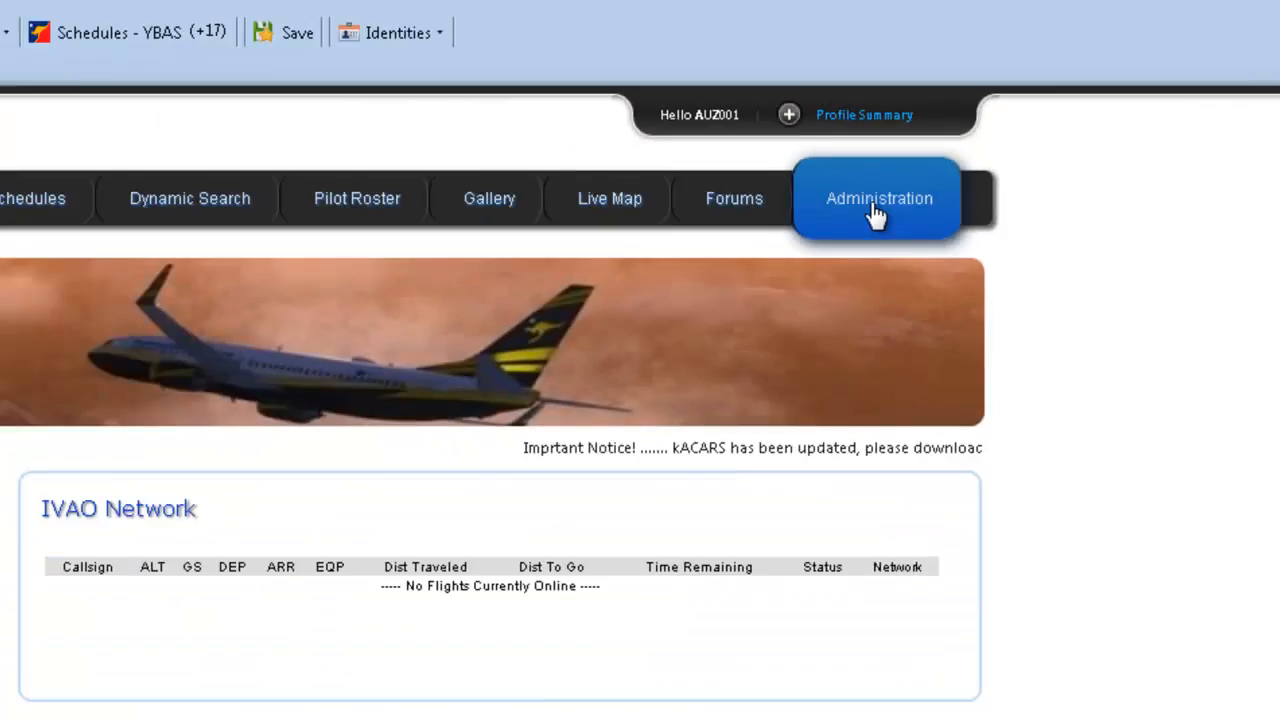
Open the site administration's active flight schedules and bring up the Add Schedule form in a new tab.
{"action": "left_click", "coordinate": [778, 362]}
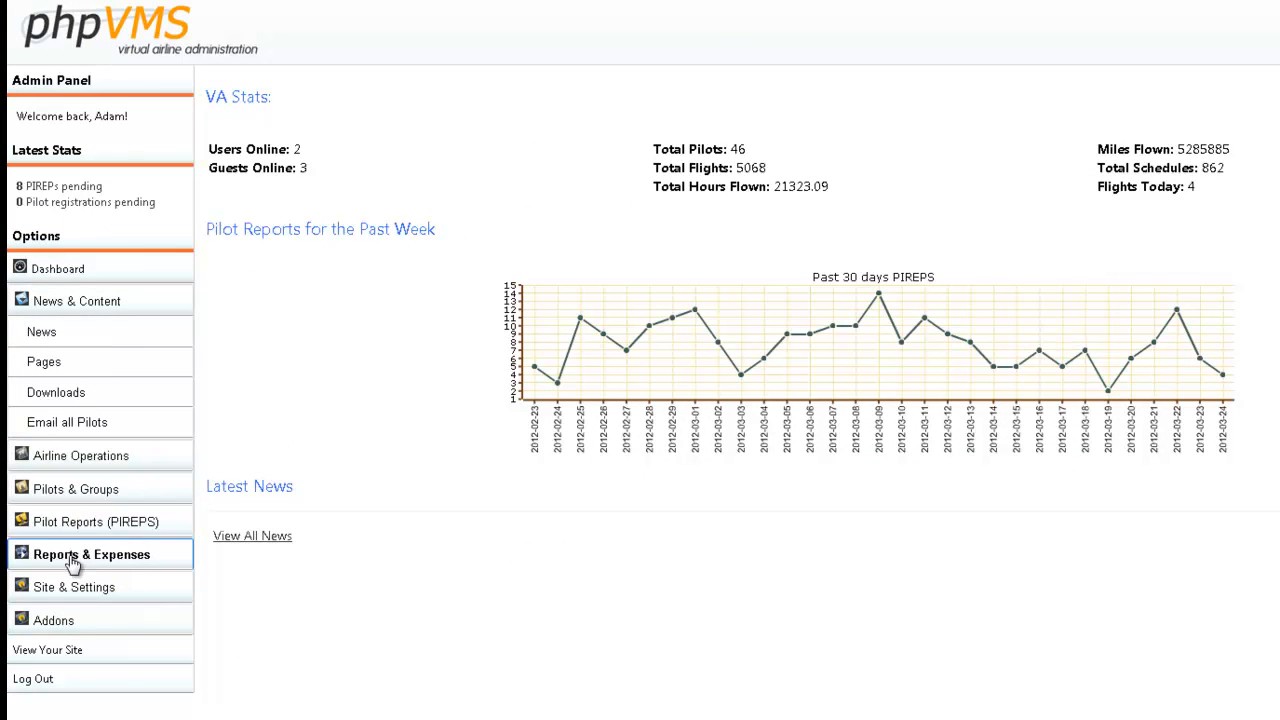
{"action": "left_click", "coordinate": [95, 458]}
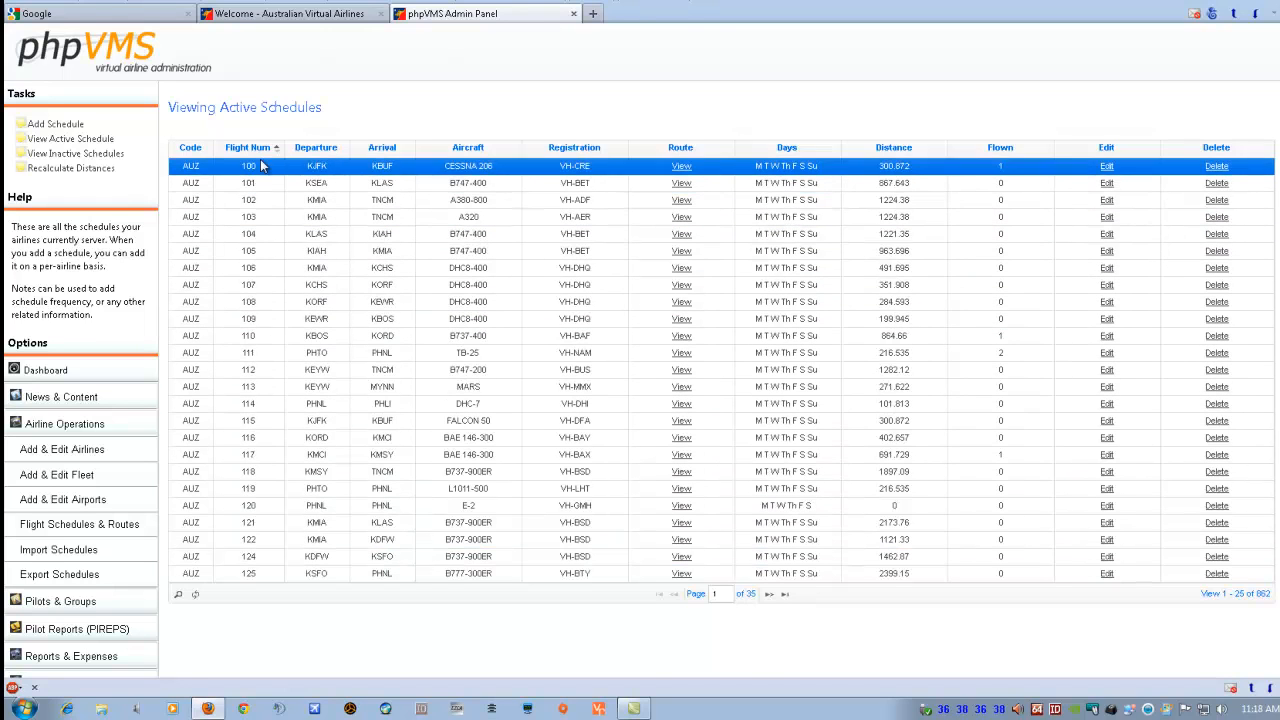
{"action": "left_click", "coordinate": [58, 126]}
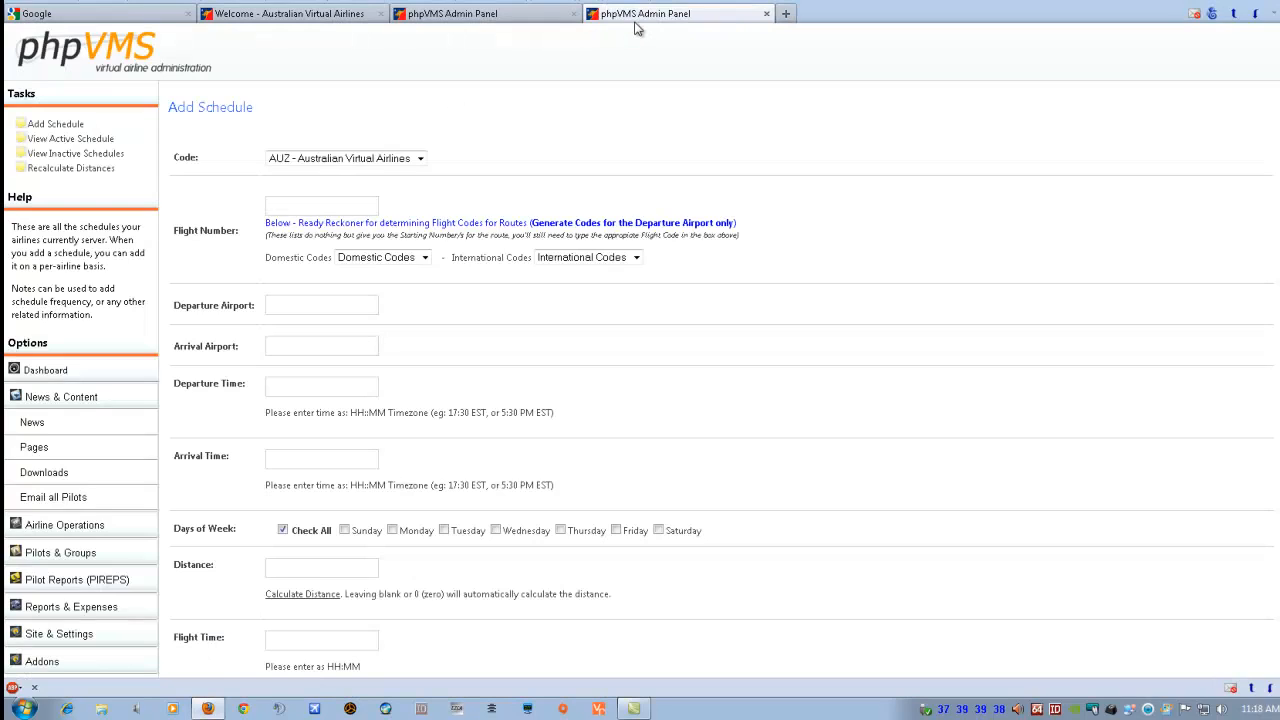
{"action": "left_click_drag", "start_coordinate": [260, 113], "coordinate": [176, 107]}
{"action": "left_click", "coordinate": [277, 114]}
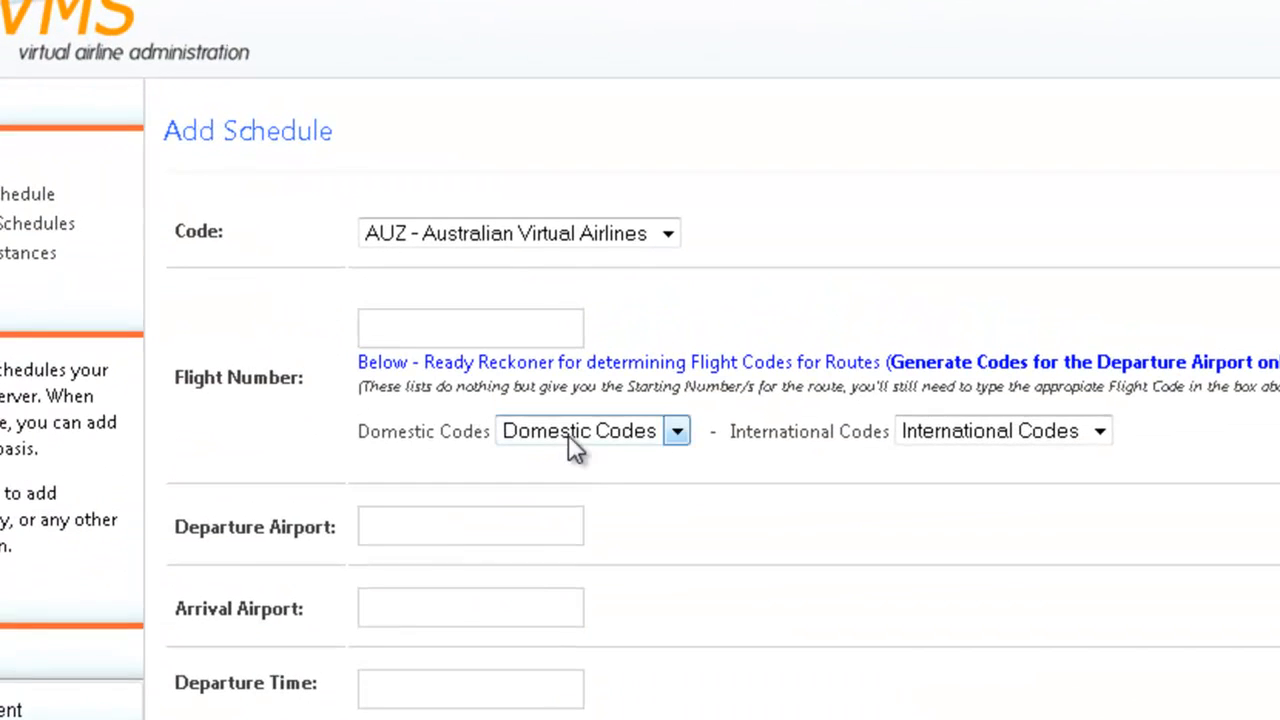
Choose N.T - 8xxx as the domestic code and open the Recalculate Distances page in a new tab.
{"action": "left_click", "coordinate": [548, 437]}
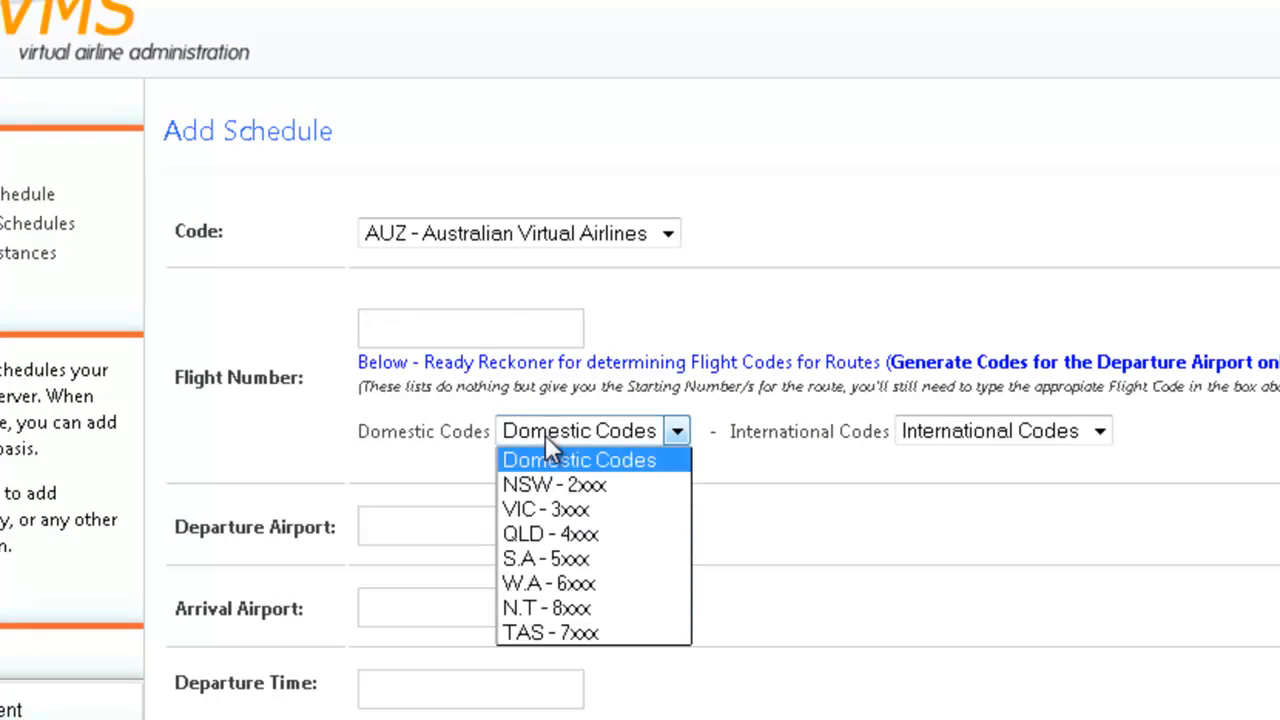
{"action": "left_click", "coordinate": [576, 607]}
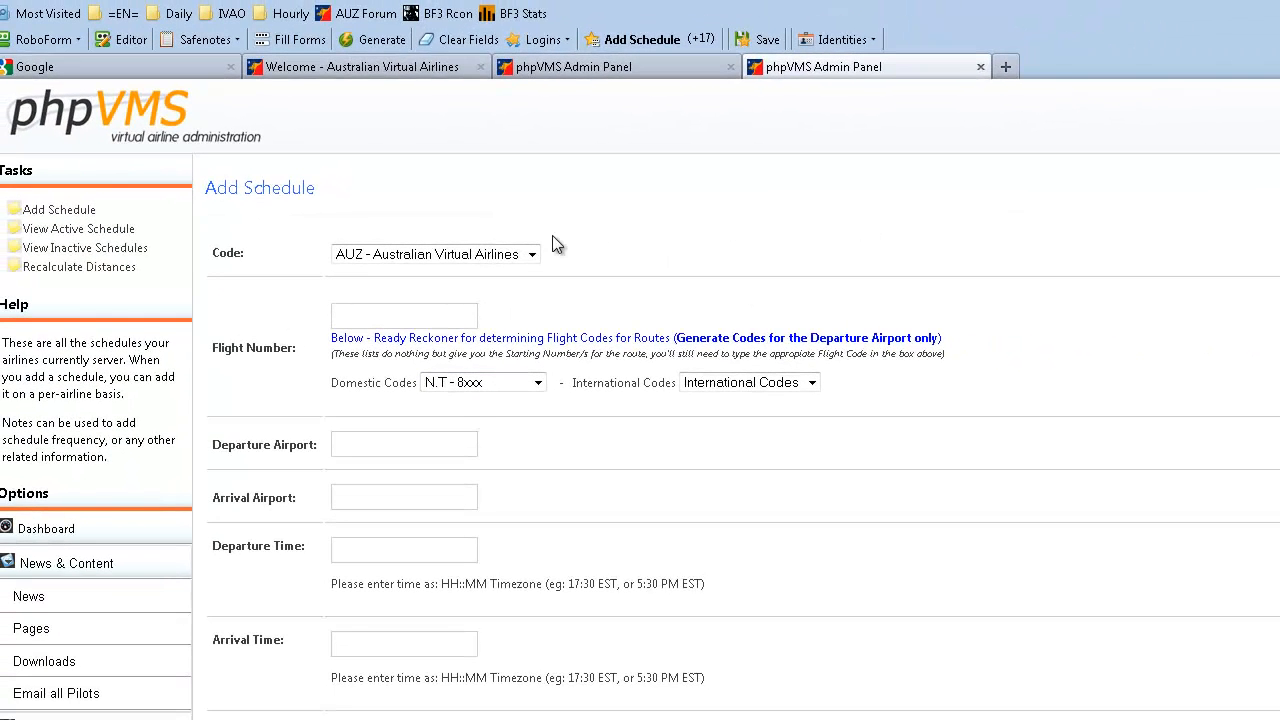
{"action": "right_click", "coordinate": [62, 266]}
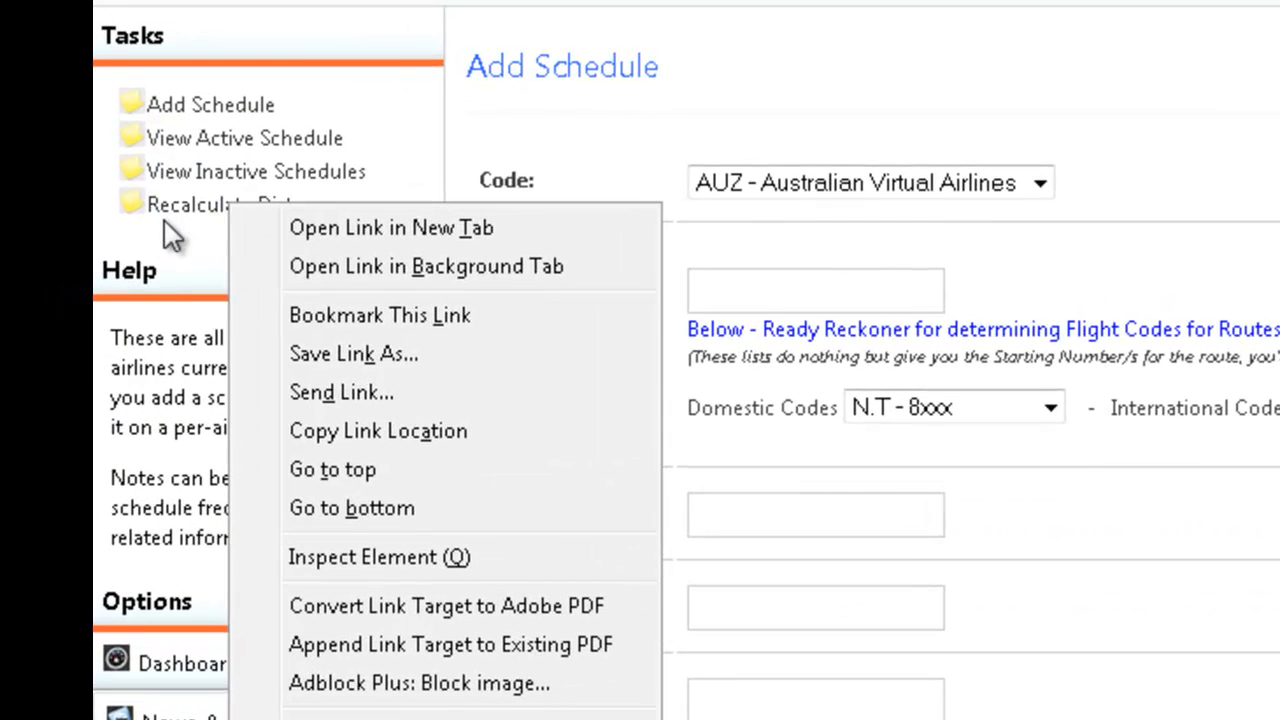
{"action": "left_click", "coordinate": [164, 229]}
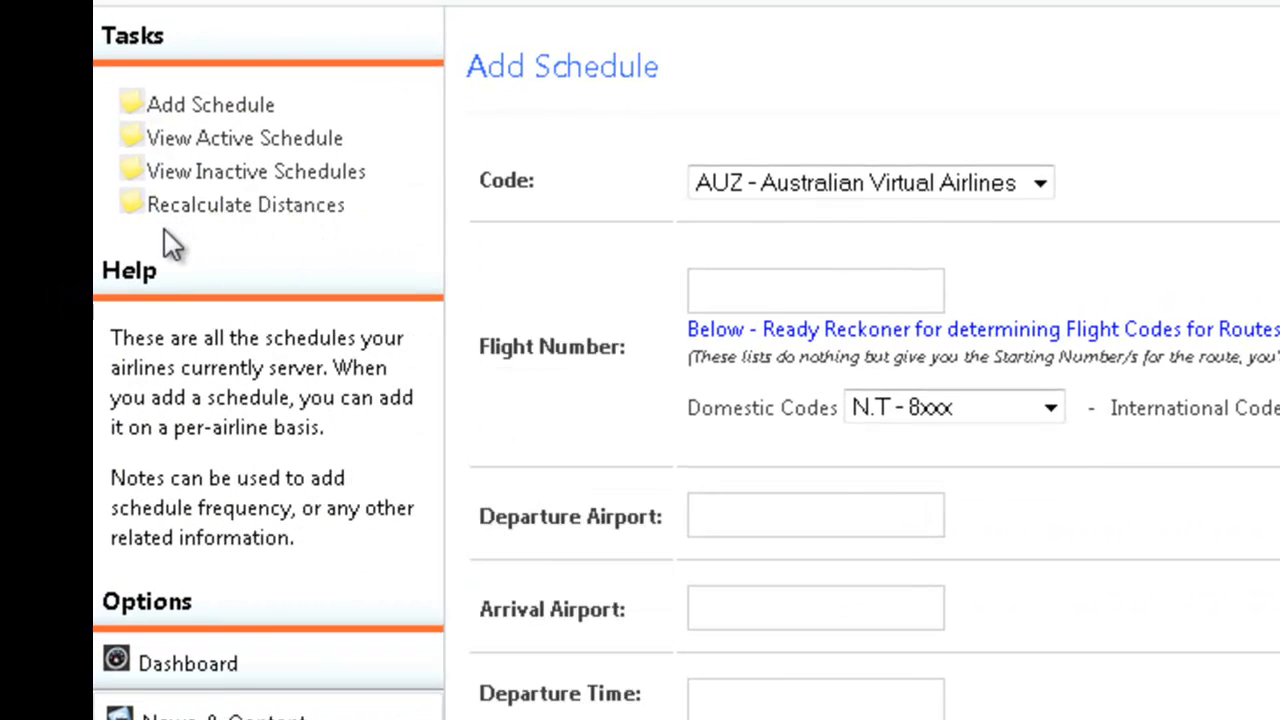
{"action": "right_click", "coordinate": [286, 212]}
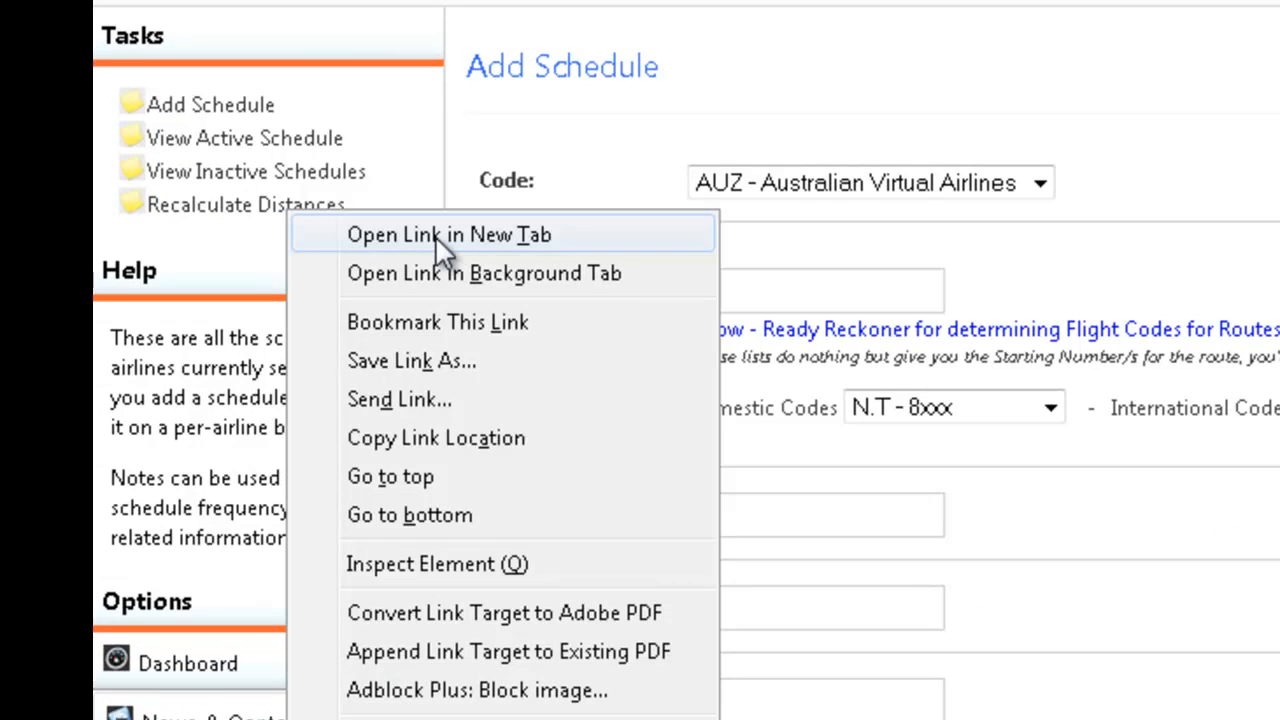
{"action": "left_click", "coordinate": [435, 235]}
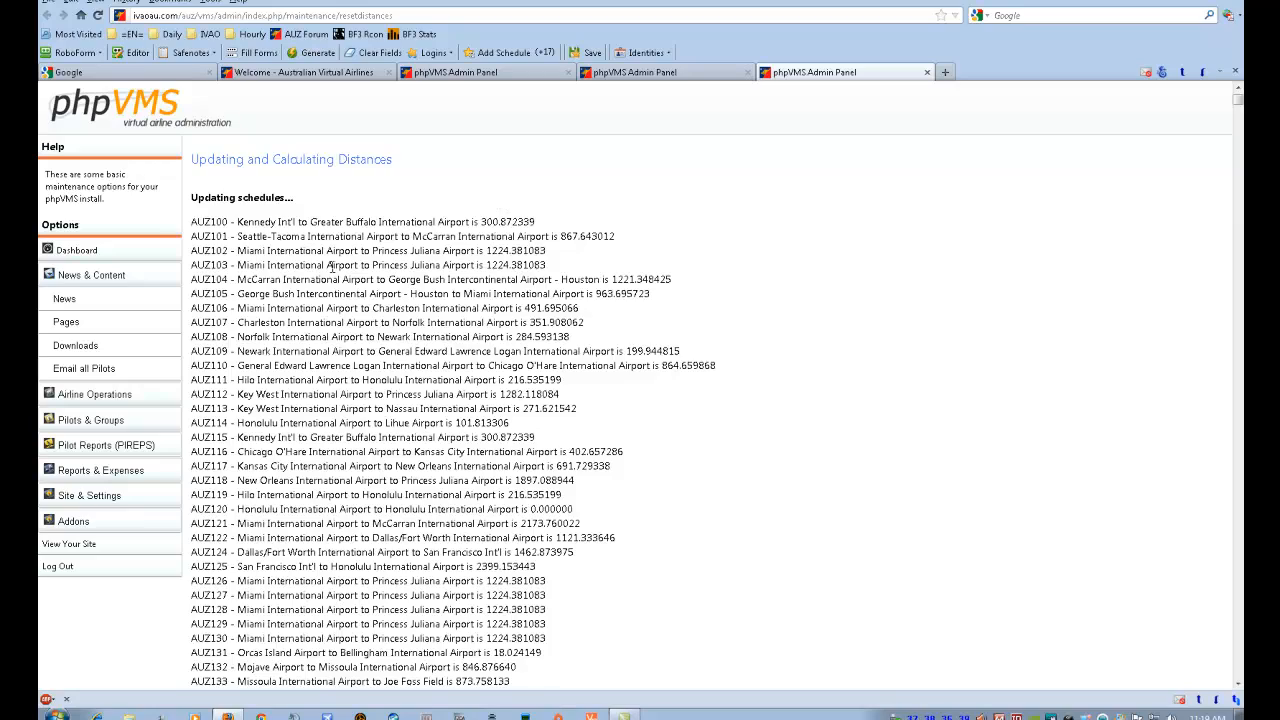
Examine the AUZ8xxx routes in the recalculated distances list to find the last flight number used for Northern Territory departures.
{"action": "left_click_drag", "start_coordinate": [1237, 108], "coordinate": [1229, 183]}
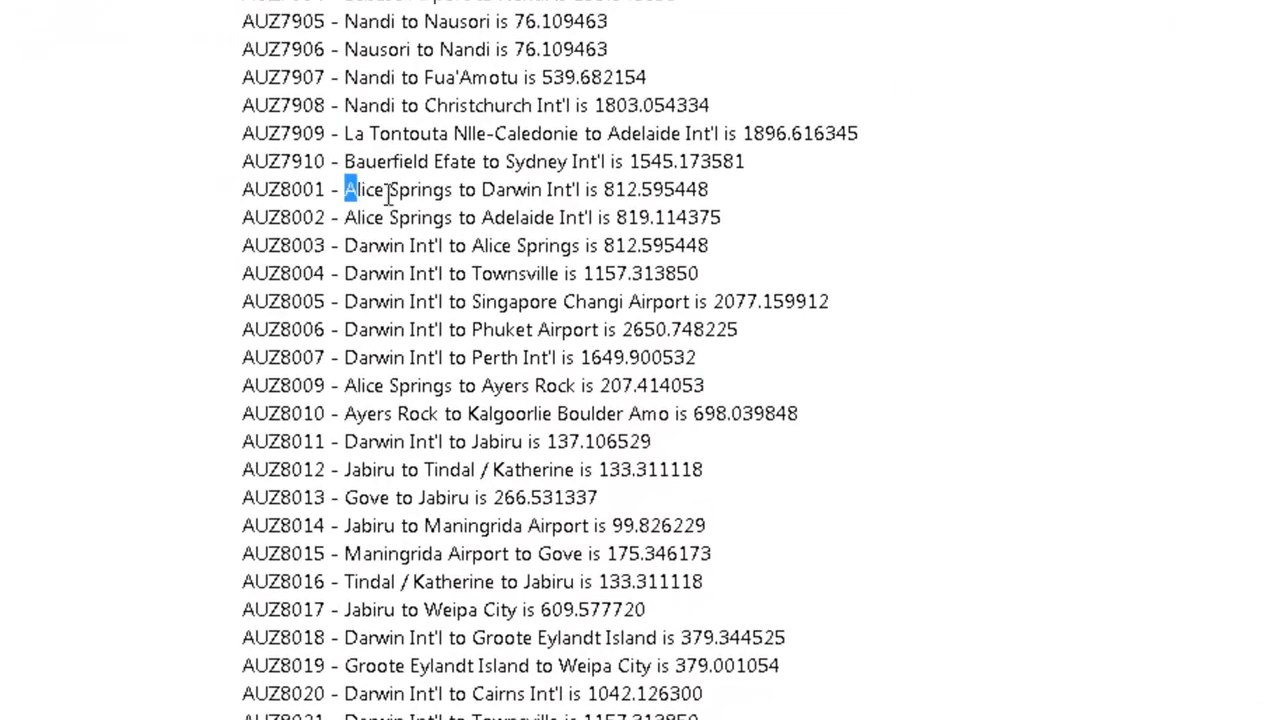
{"action": "left_click_drag", "start_coordinate": [345, 189], "coordinate": [467, 199]}
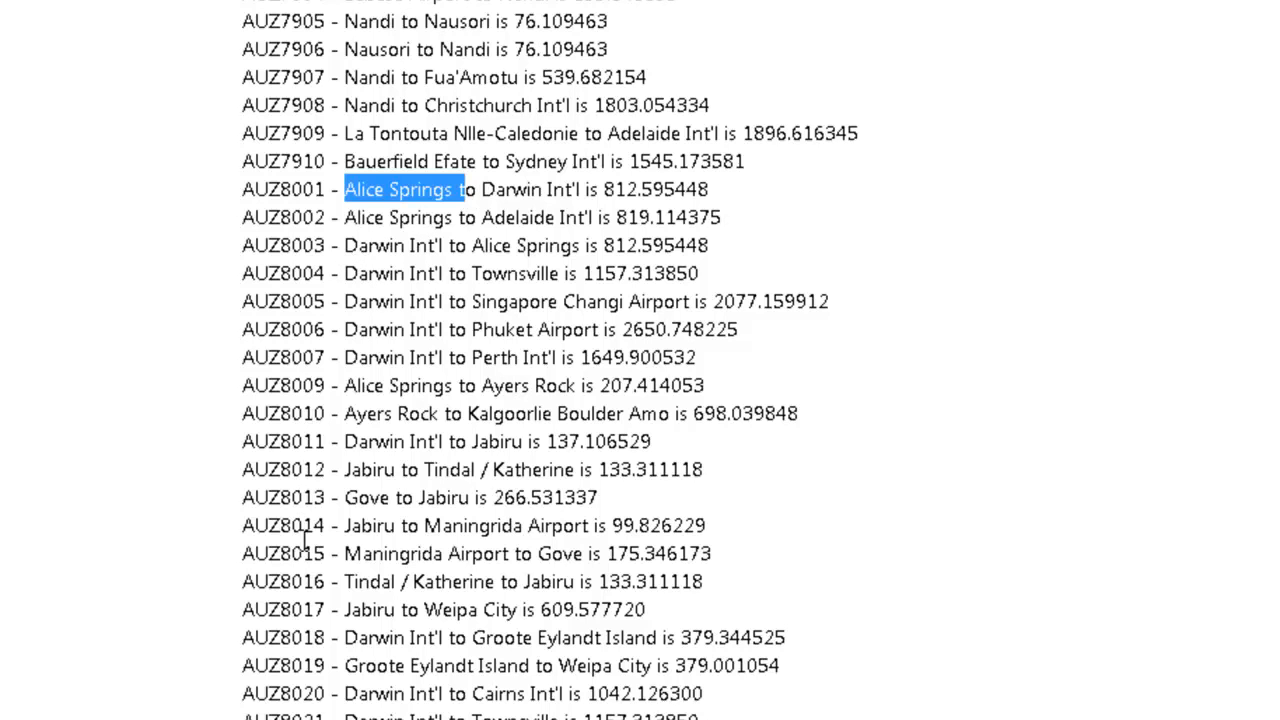
{"action": "scroll", "coordinate": [317, 694], "scroll_direction": "down", "scroll_amount": 2}
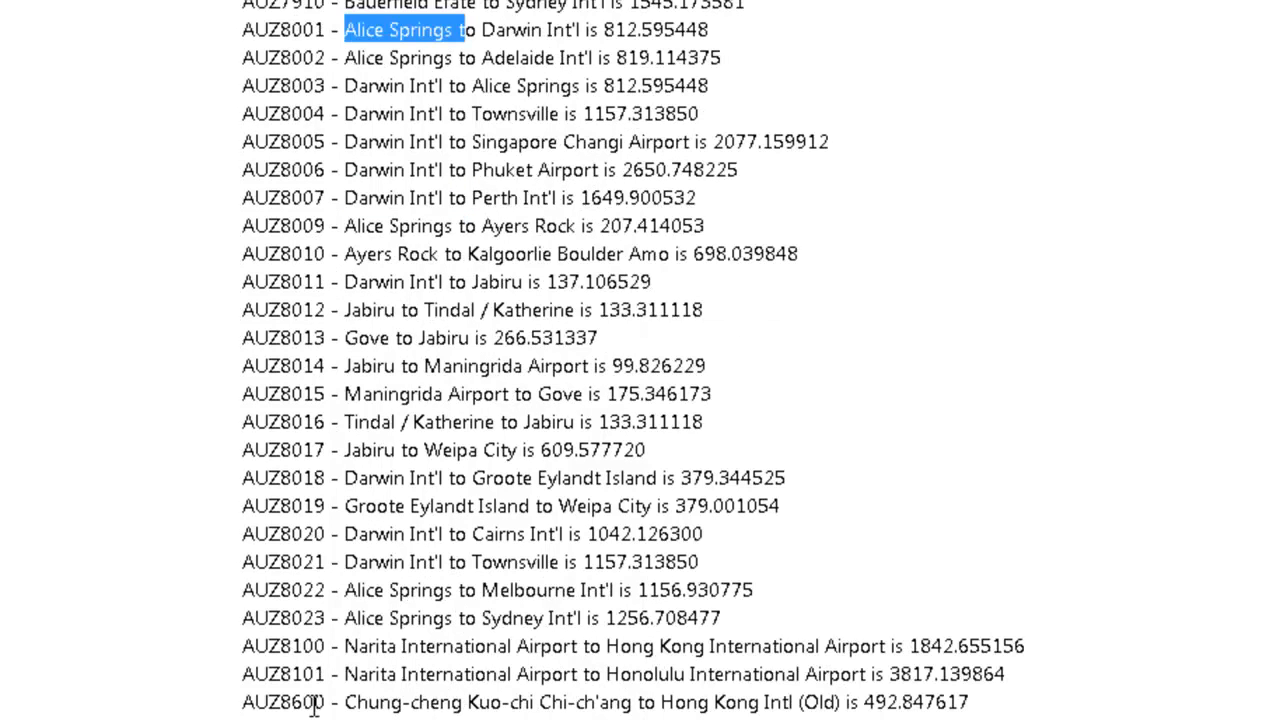
{"action": "left_click_drag", "start_coordinate": [244, 620], "coordinate": [735, 629]}
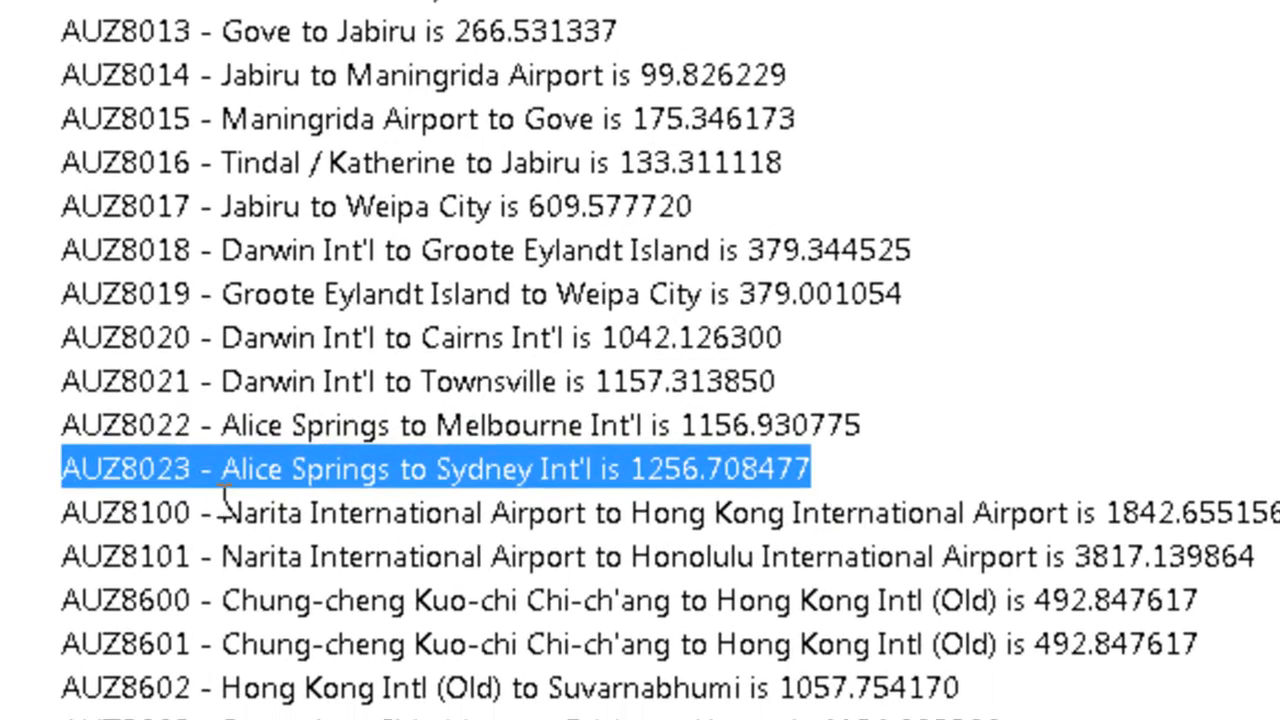
{"action": "left_click_drag", "start_coordinate": [62, 510], "coordinate": [858, 513]}
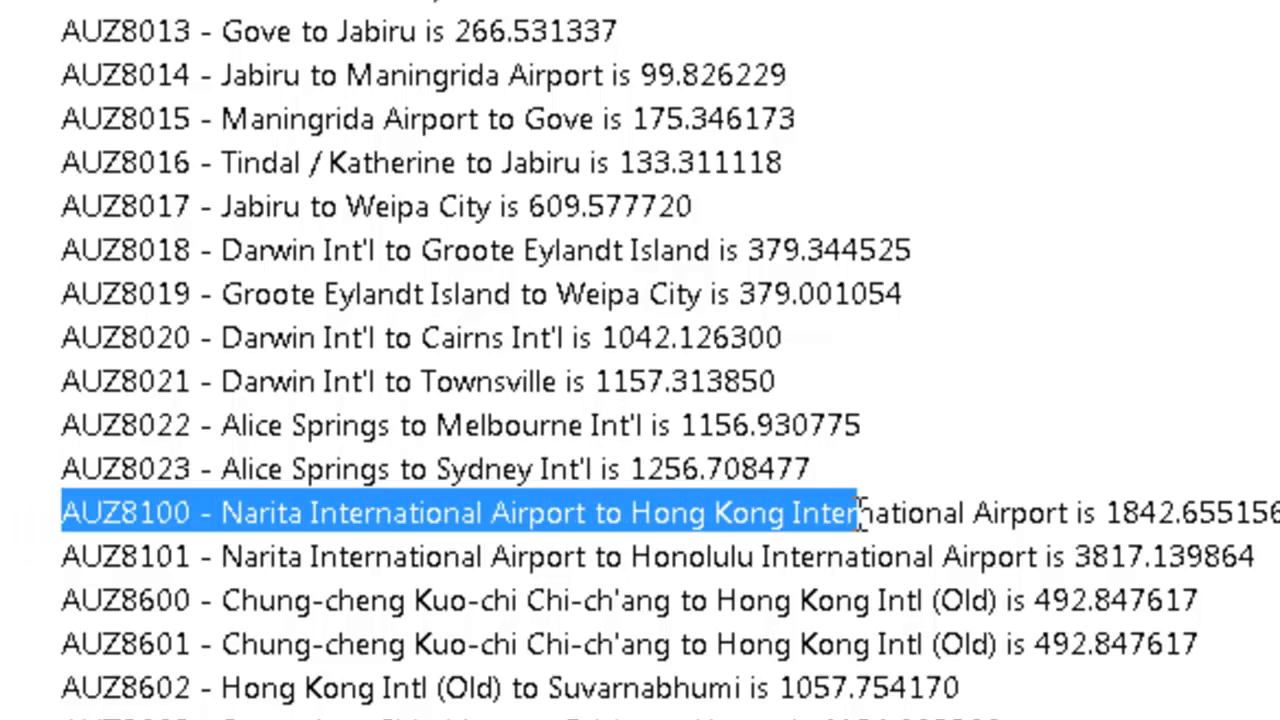
{"action": "left_click_drag", "start_coordinate": [993, 513], "coordinate": [62, 506]}
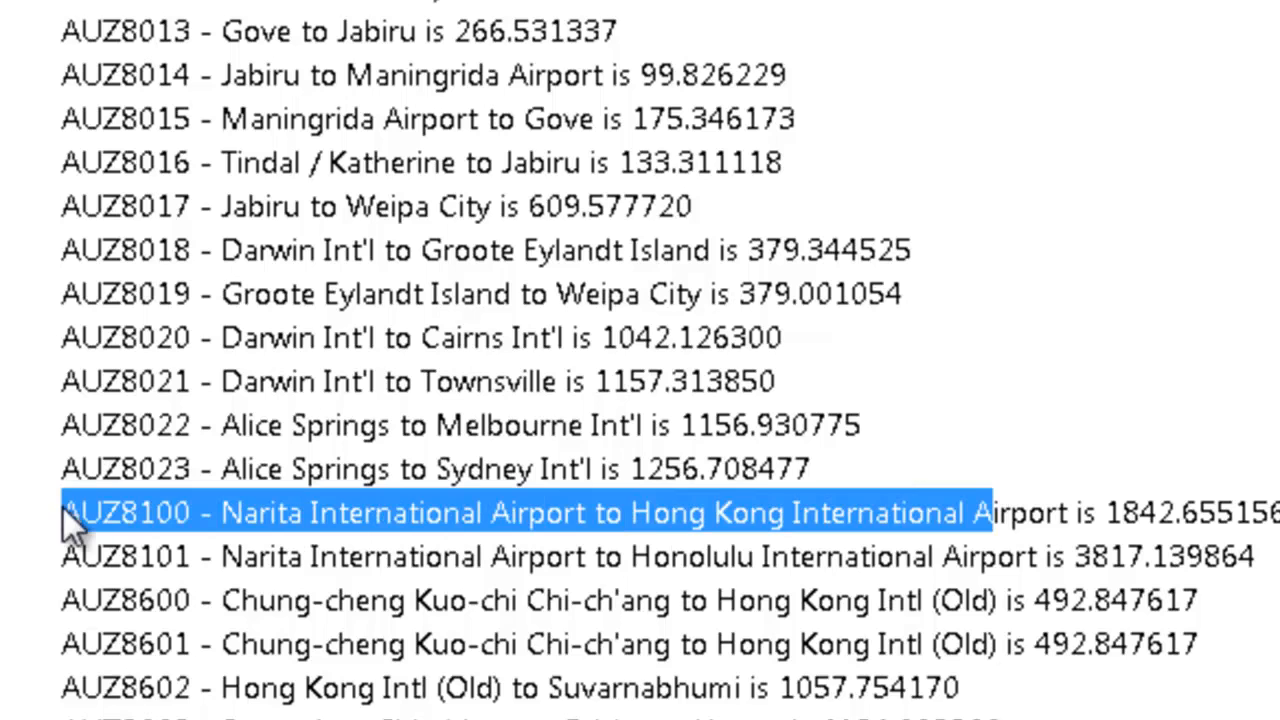
{"action": "left_click", "coordinate": [597, 513]}
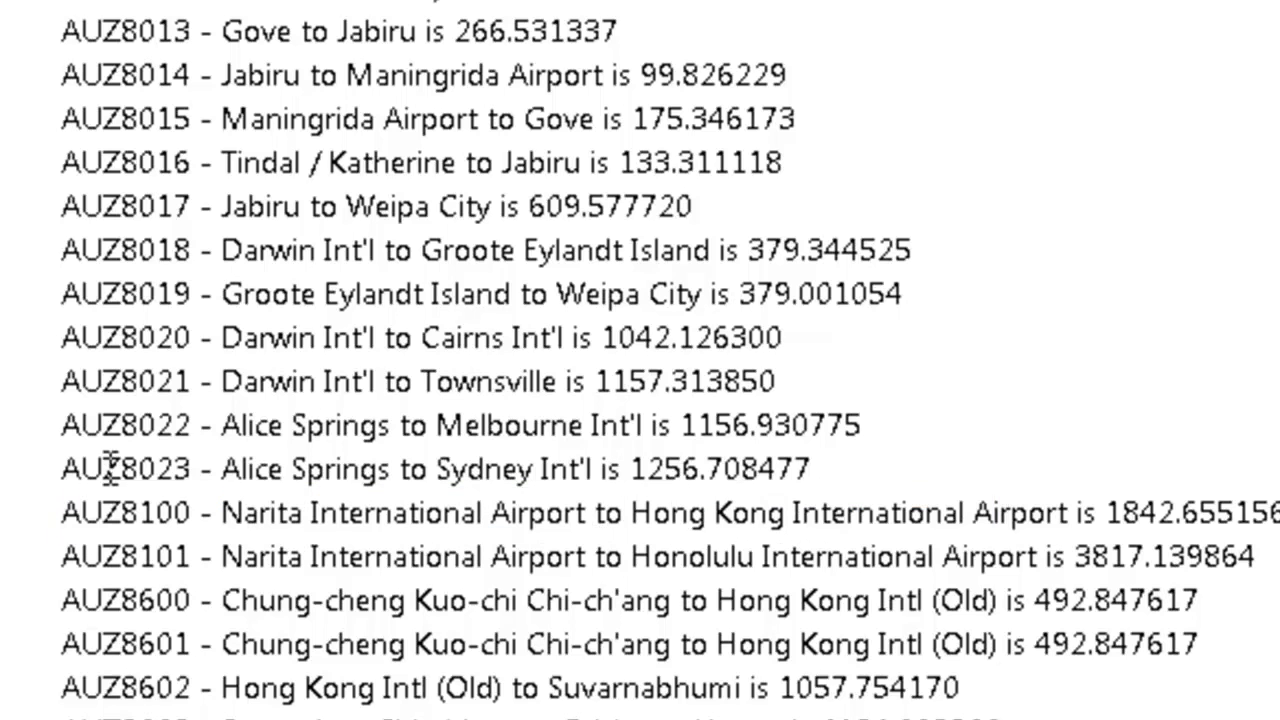
{"action": "left_click_drag", "start_coordinate": [58, 472], "coordinate": [840, 488]}
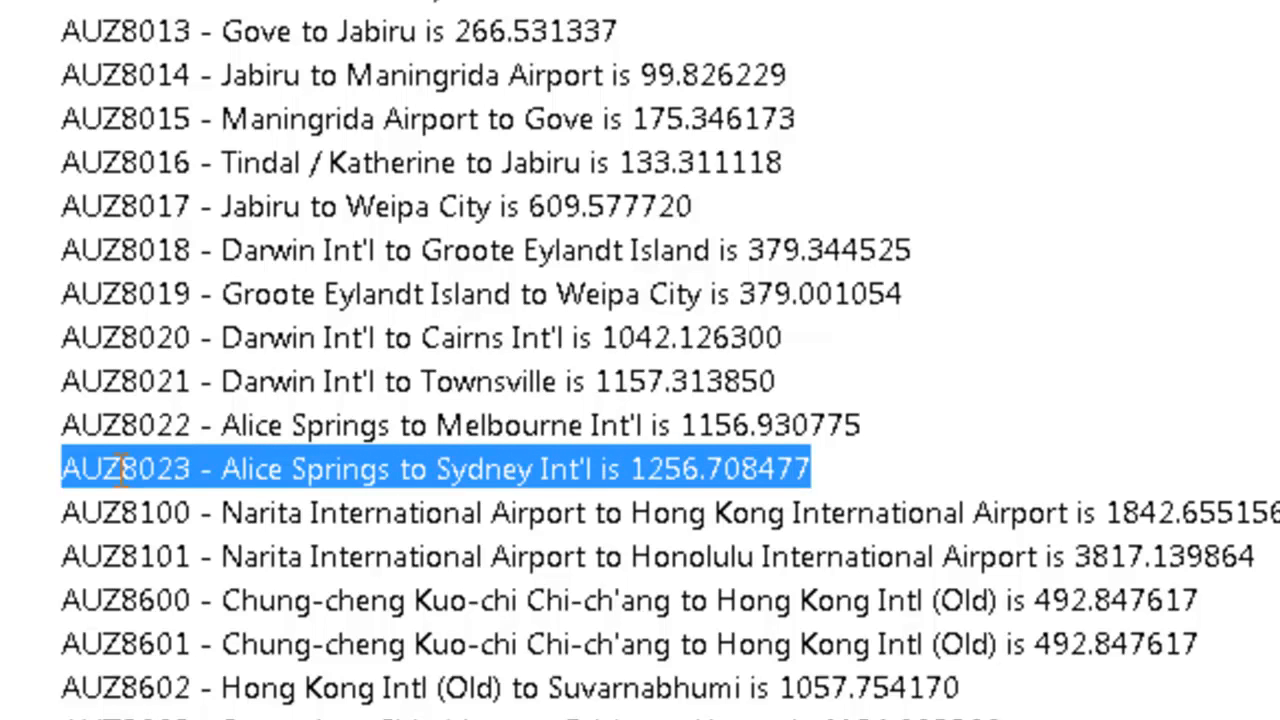
{"action": "left_click", "coordinate": [197, 469]}
{"action": "left_click_drag", "start_coordinate": [190, 469], "coordinate": [160, 469]}
{"action": "left_click", "coordinate": [208, 476]}
Return to the Add Schedule form and enter 8024 as the flight number.
{"action": "left_click", "coordinate": [434, 98]}
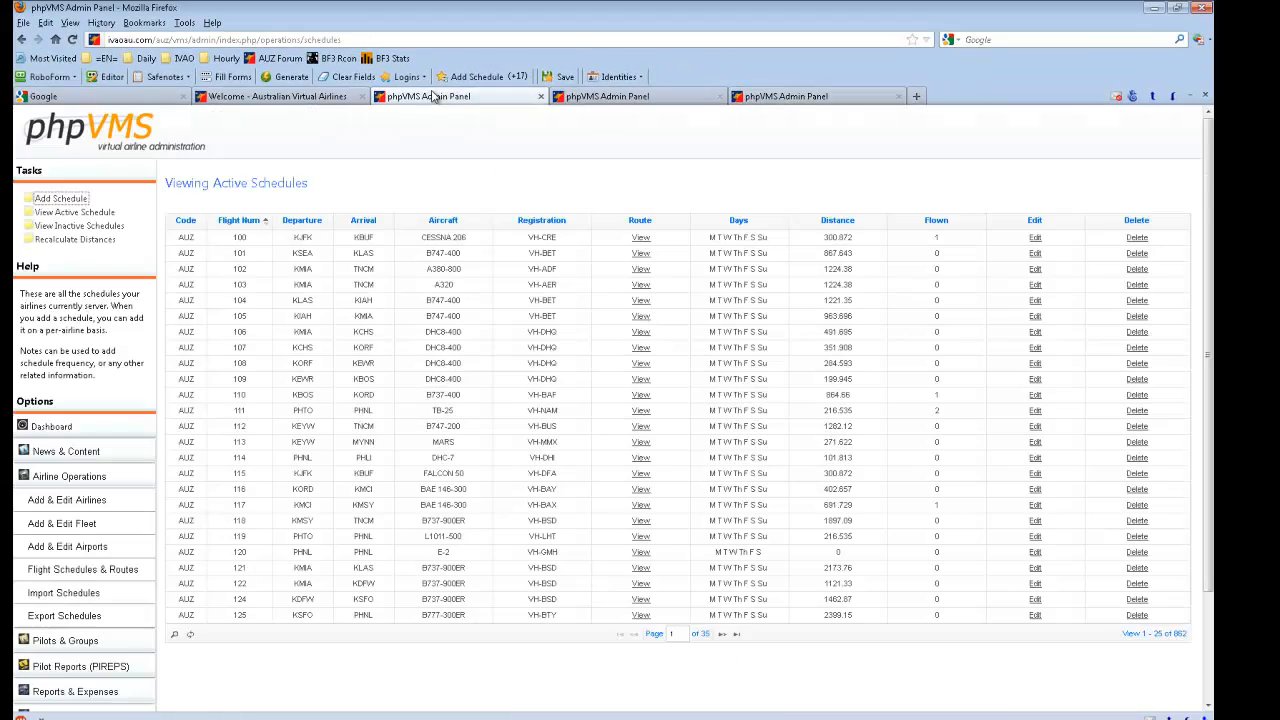
{"action": "left_click", "coordinate": [340, 97]}
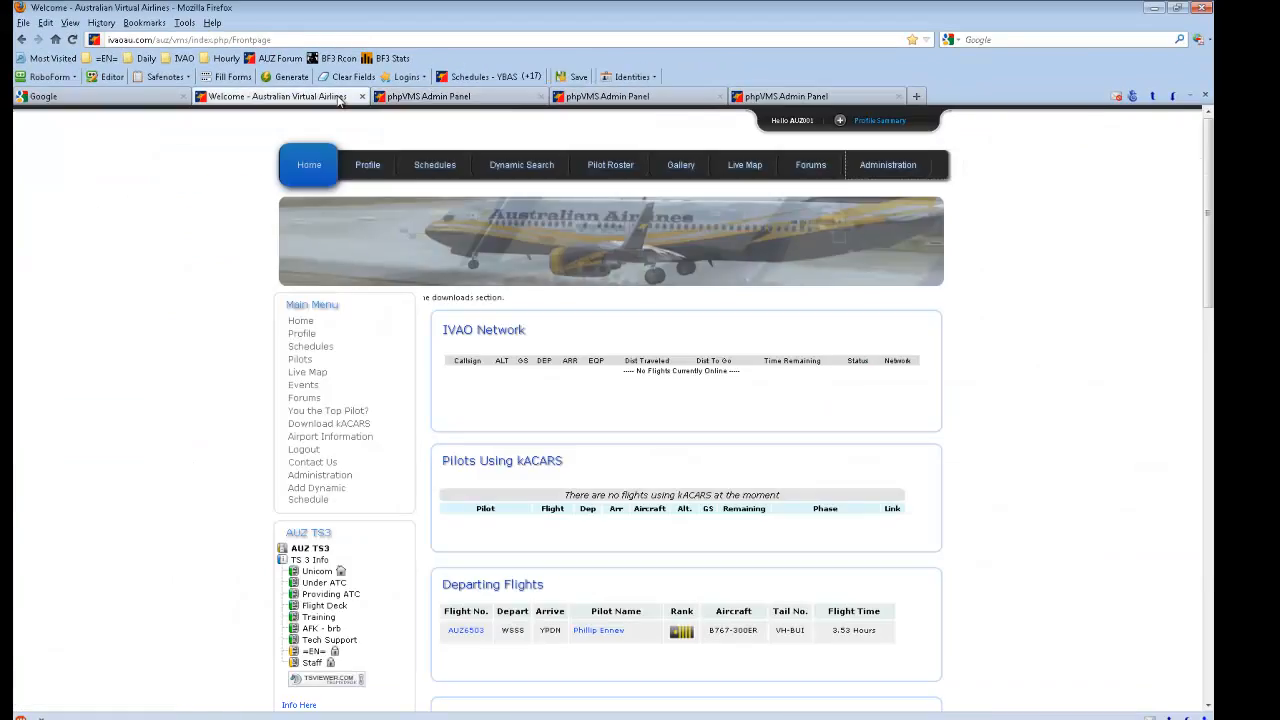
{"action": "left_click", "coordinate": [528, 96]}
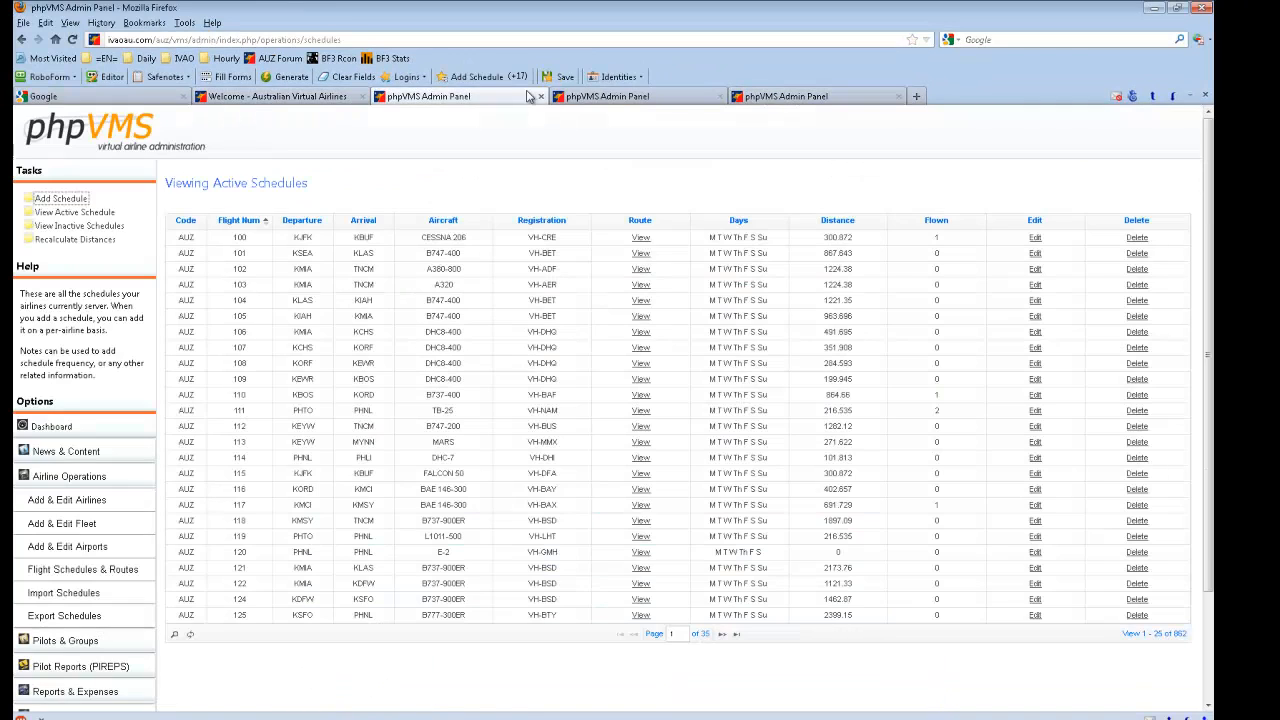
{"action": "left_click", "coordinate": [598, 98]}
{"action": "left_click", "coordinate": [277, 276]}
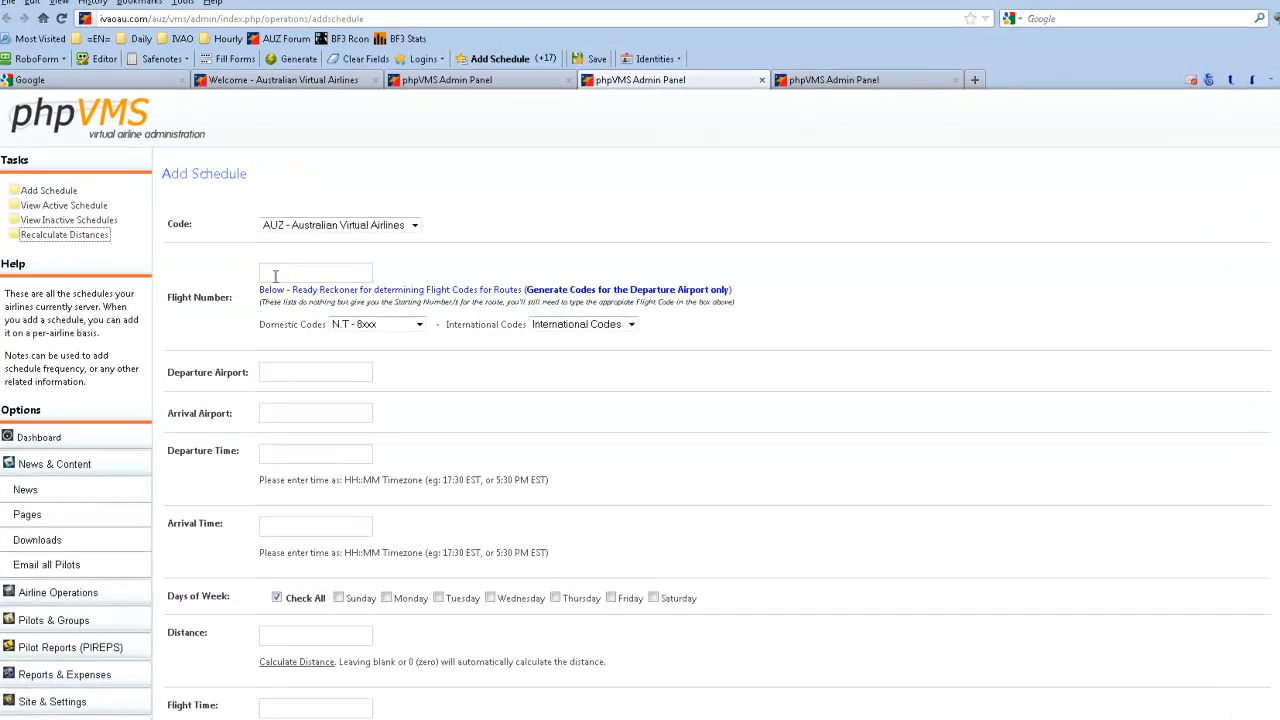
{"action": "type", "text": "8024"}
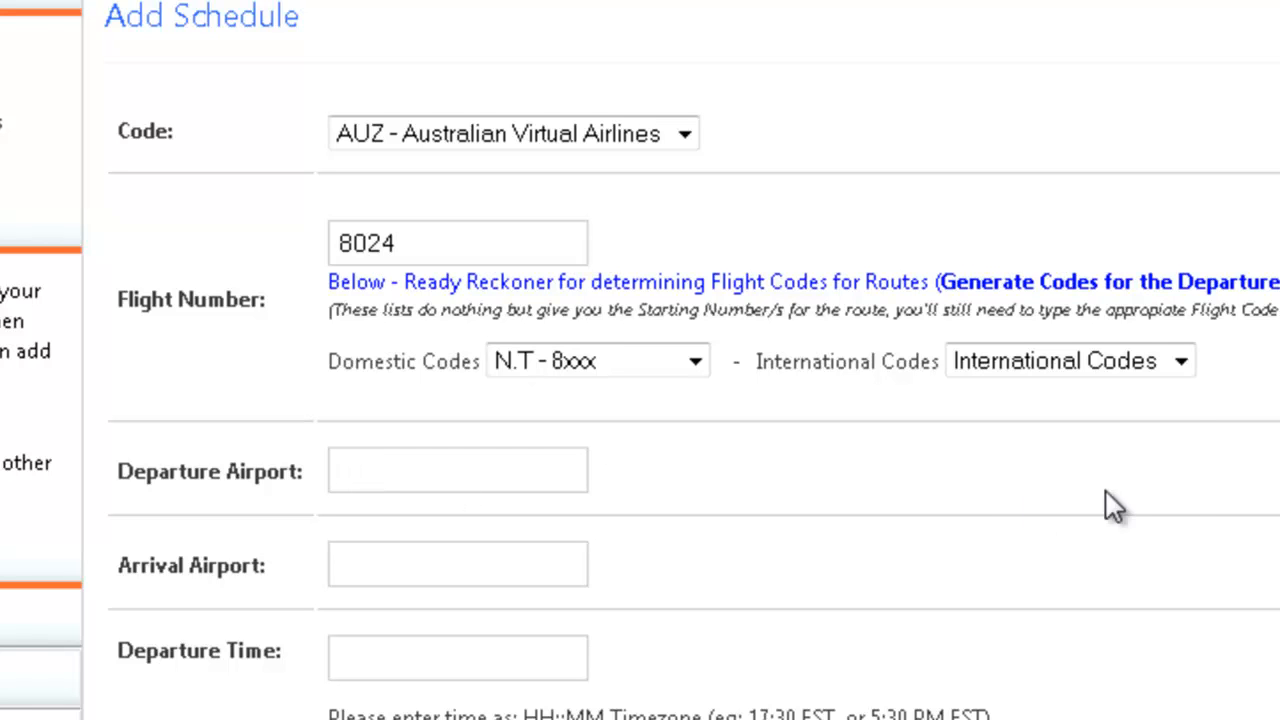
Try Japan - 81 as the international code and reset the selection to International Codes.
{"action": "left_click", "coordinate": [1089, 365]}
{"action": "scroll", "coordinate": [1083, 645], "scroll_direction": "down", "scroll_amount": 1}
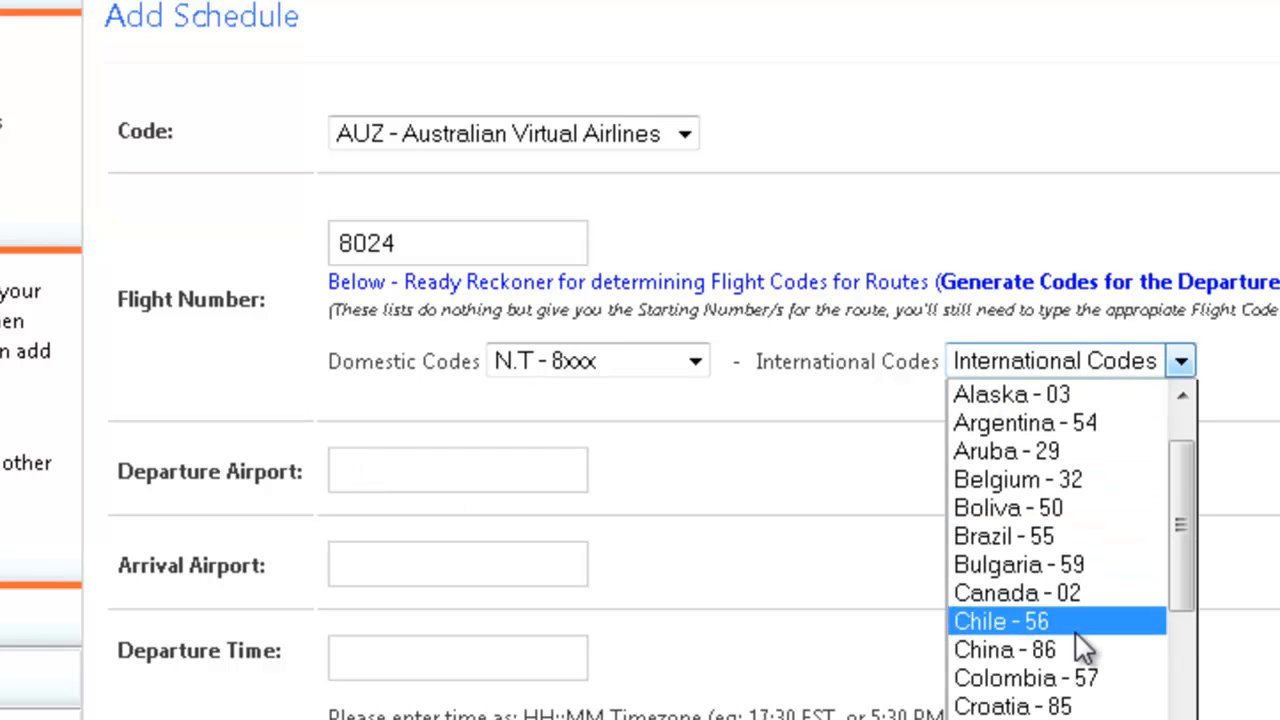
{"action": "scroll", "coordinate": [1083, 538], "scroll_direction": "down", "scroll_amount": 3}
{"action": "scroll", "coordinate": [1088, 543], "scroll_direction": "down", "scroll_amount": 3}
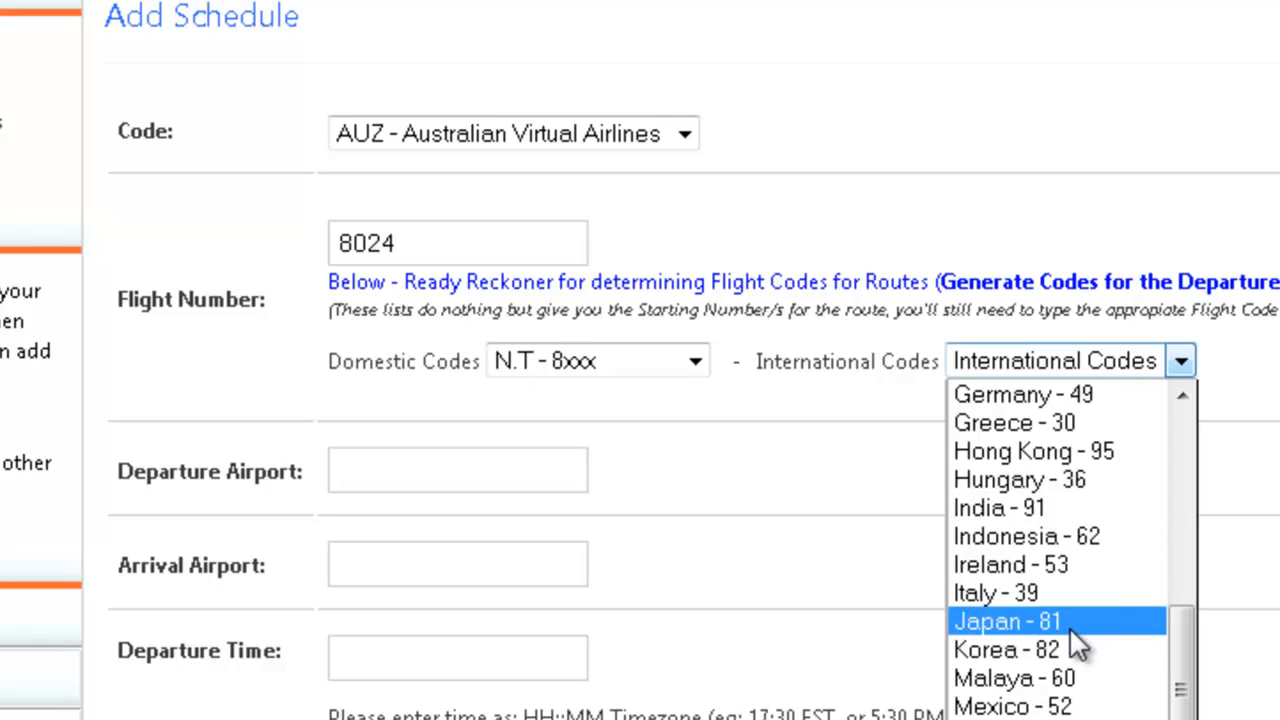
{"action": "left_click", "coordinate": [1069, 627]}
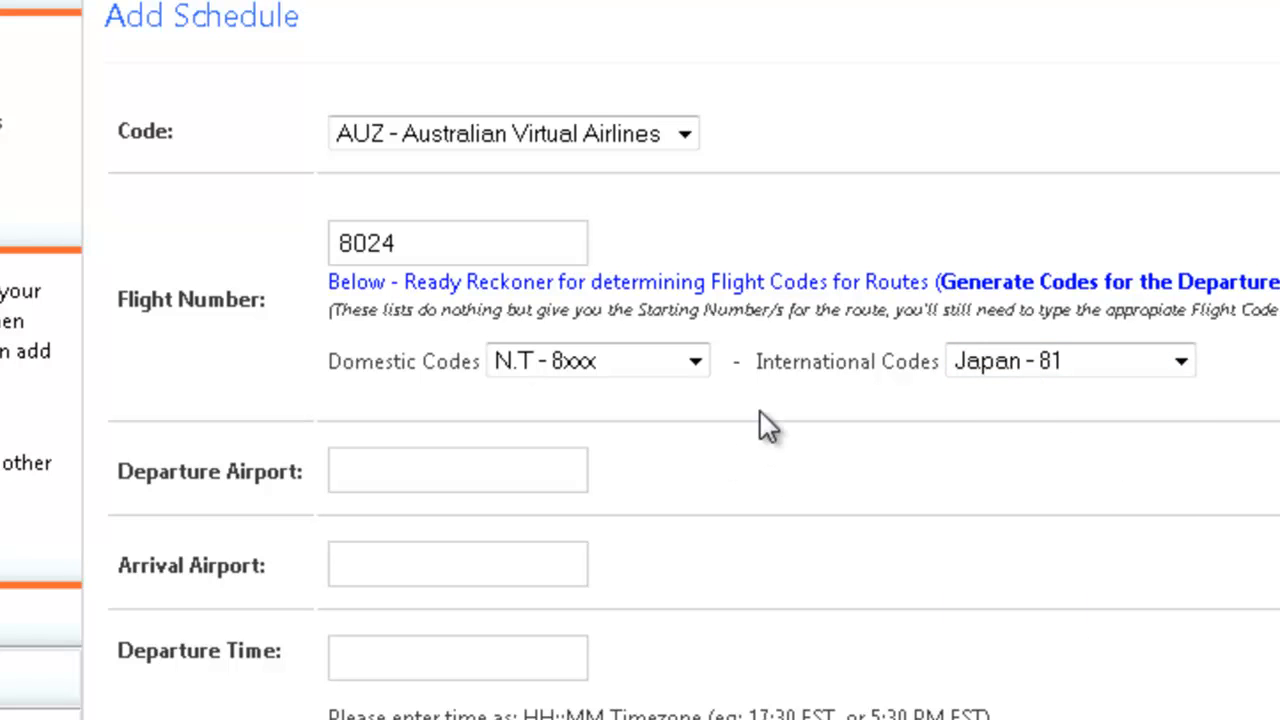
{"action": "left_click", "coordinate": [1058, 366]}
{"action": "scroll", "coordinate": [971, 415], "scroll_direction": "up", "scroll_amount": 6}
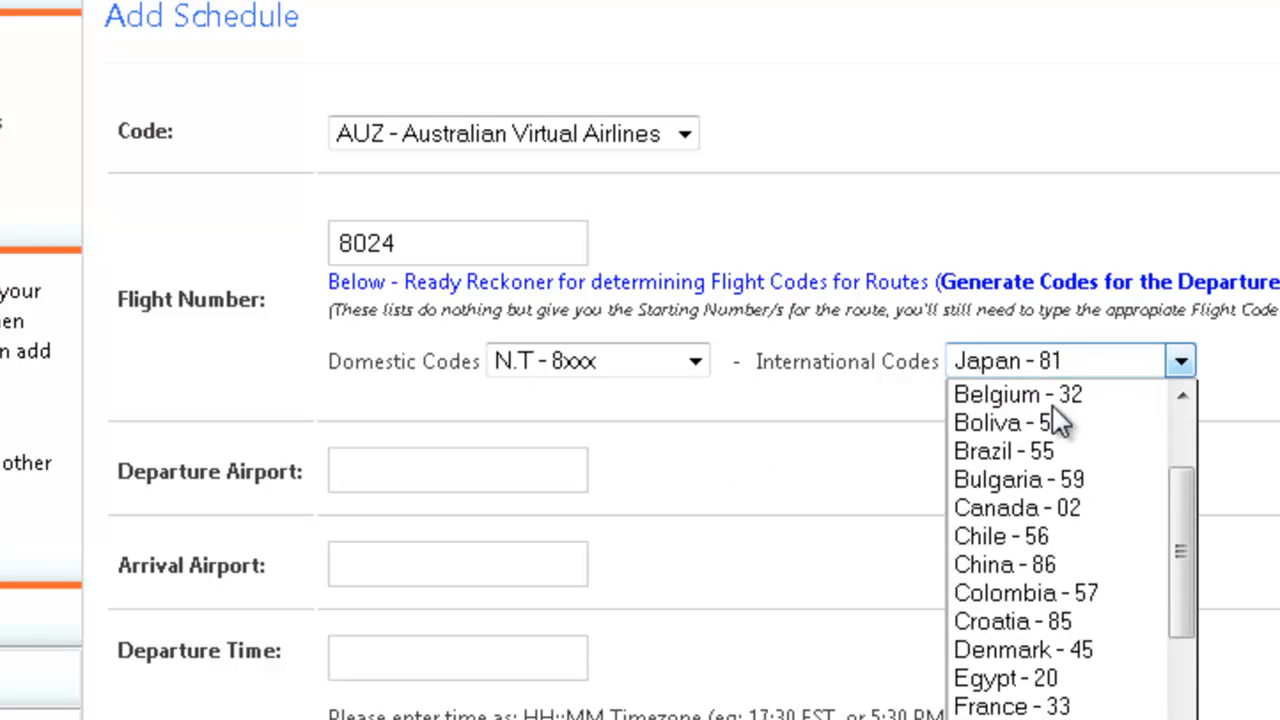
{"action": "left_click", "coordinate": [970, 393]}
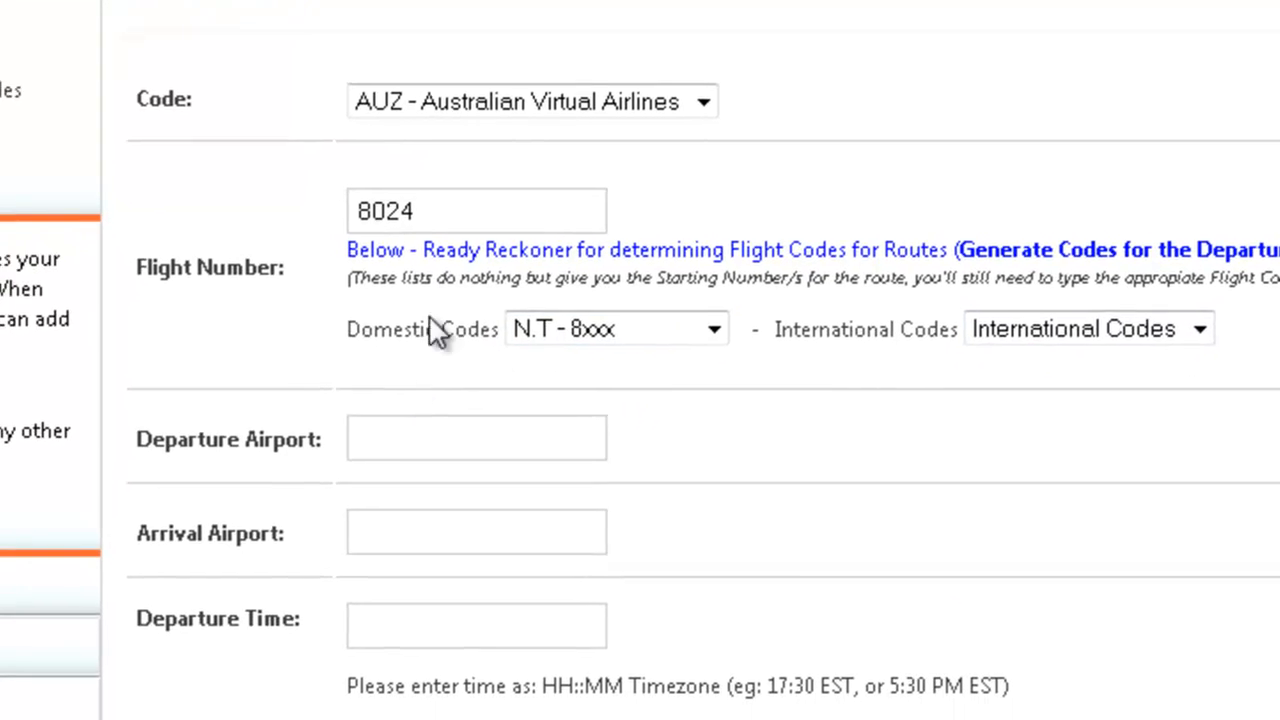
Set the departure airport to YPDN and the arrival airport to YSSY (Sydney Int'l).
{"action": "left_click", "coordinate": [400, 474]}
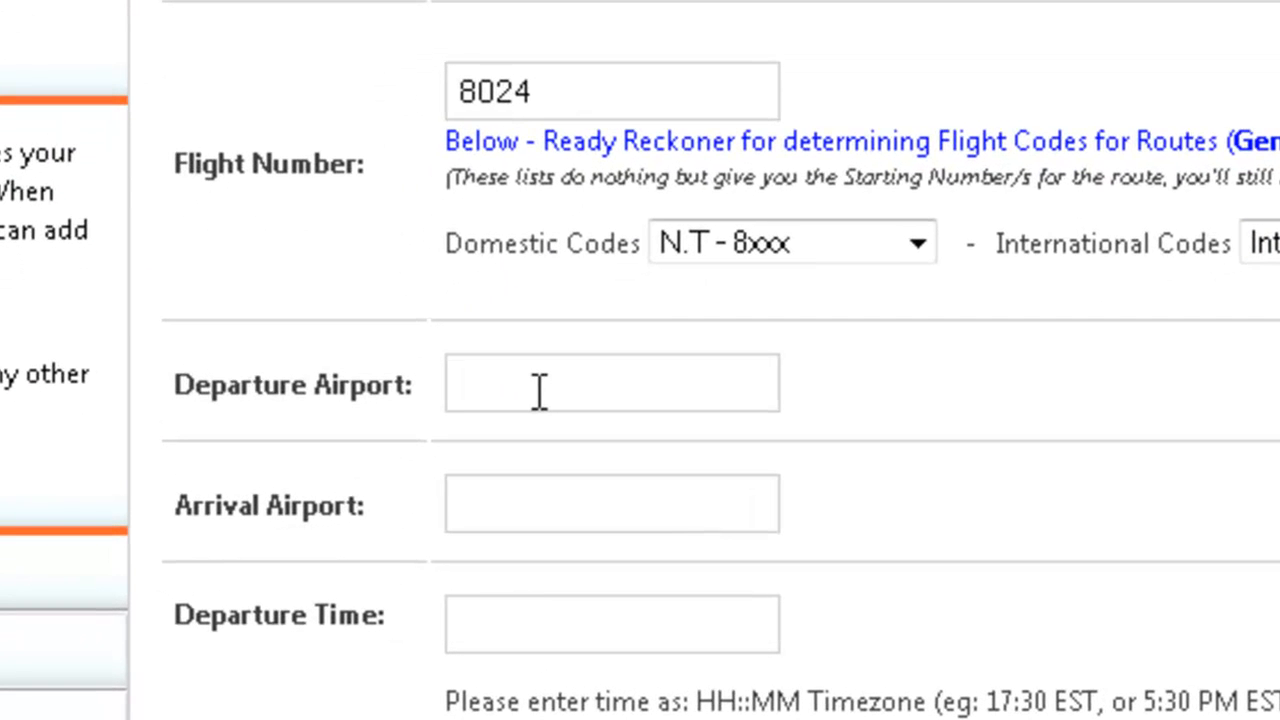
{"action": "type", "text": "YPDN"}
{"action": "left_click", "coordinate": [665, 472]}
{"action": "left_click", "coordinate": [601, 512]}
{"action": "type", "text": "YSSY"}
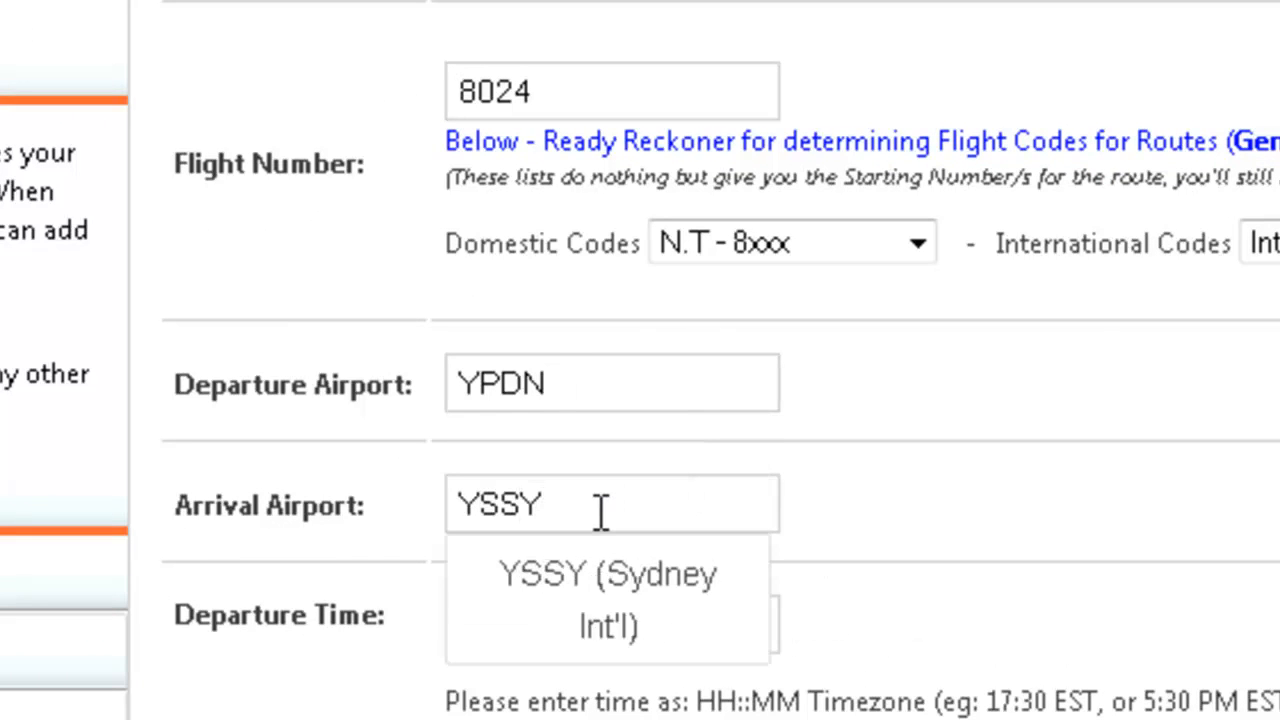
{"action": "left_click", "coordinate": [566, 606]}
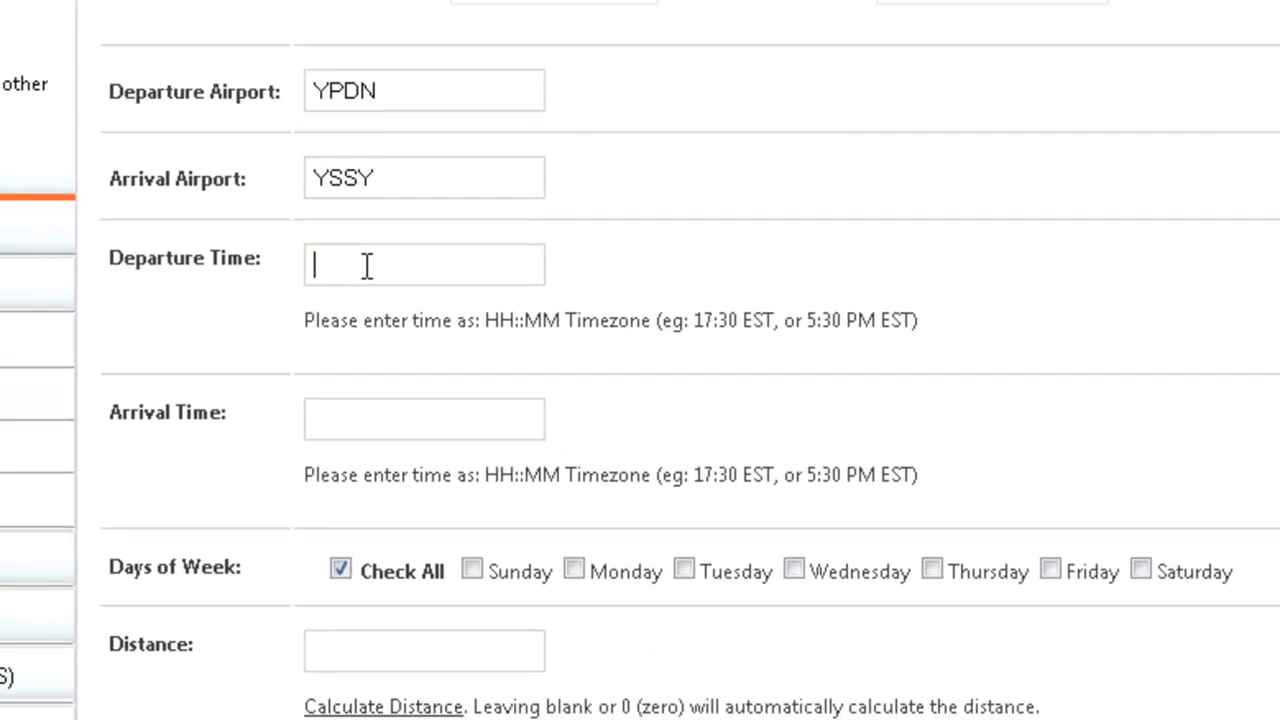
Set the departure time to 17:30 and the arrival time to 20:30.
{"action": "type", "text": "17"}
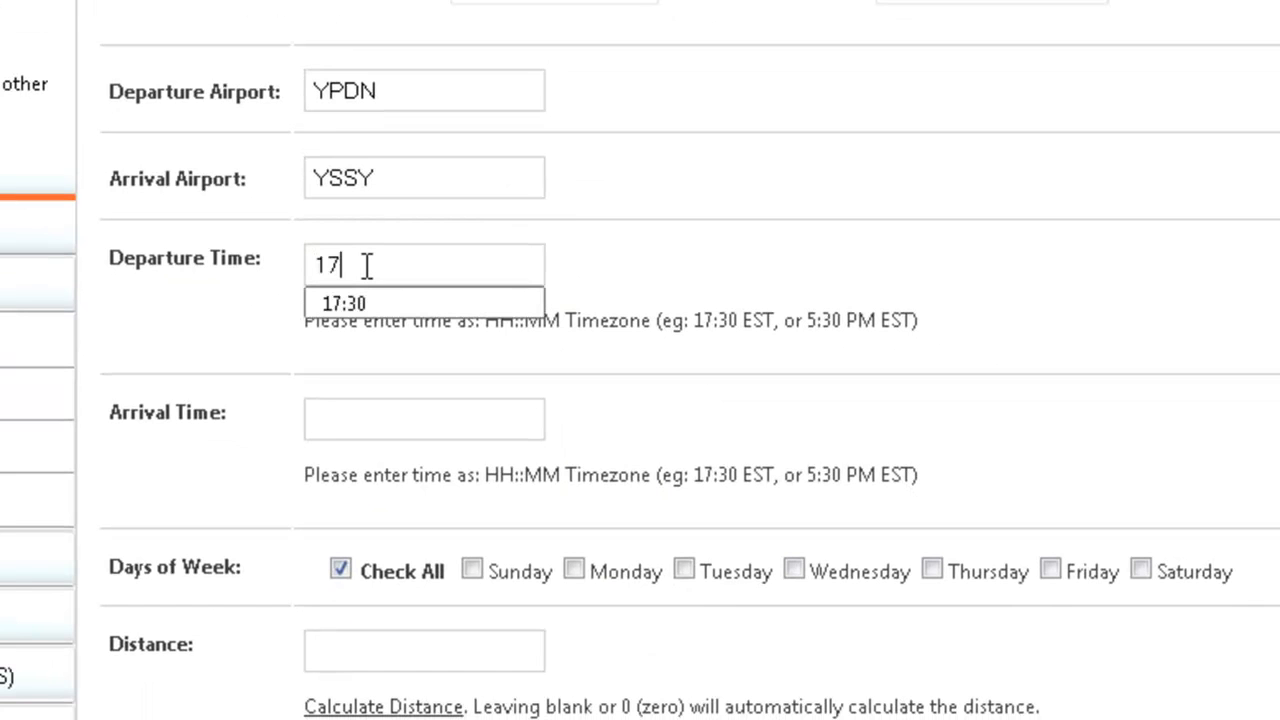
{"action": "type", "text": ":30"}
{"action": "key", "text": "Tab"}
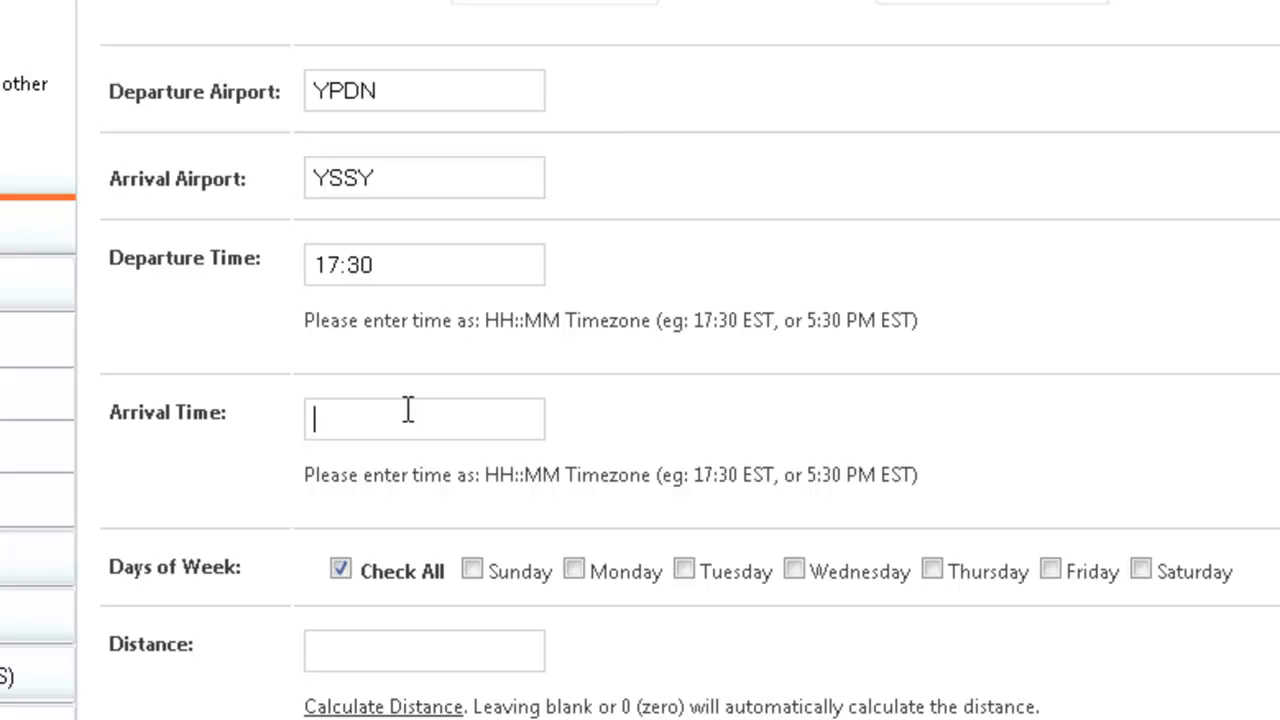
{"action": "type", "text": "20:30"}
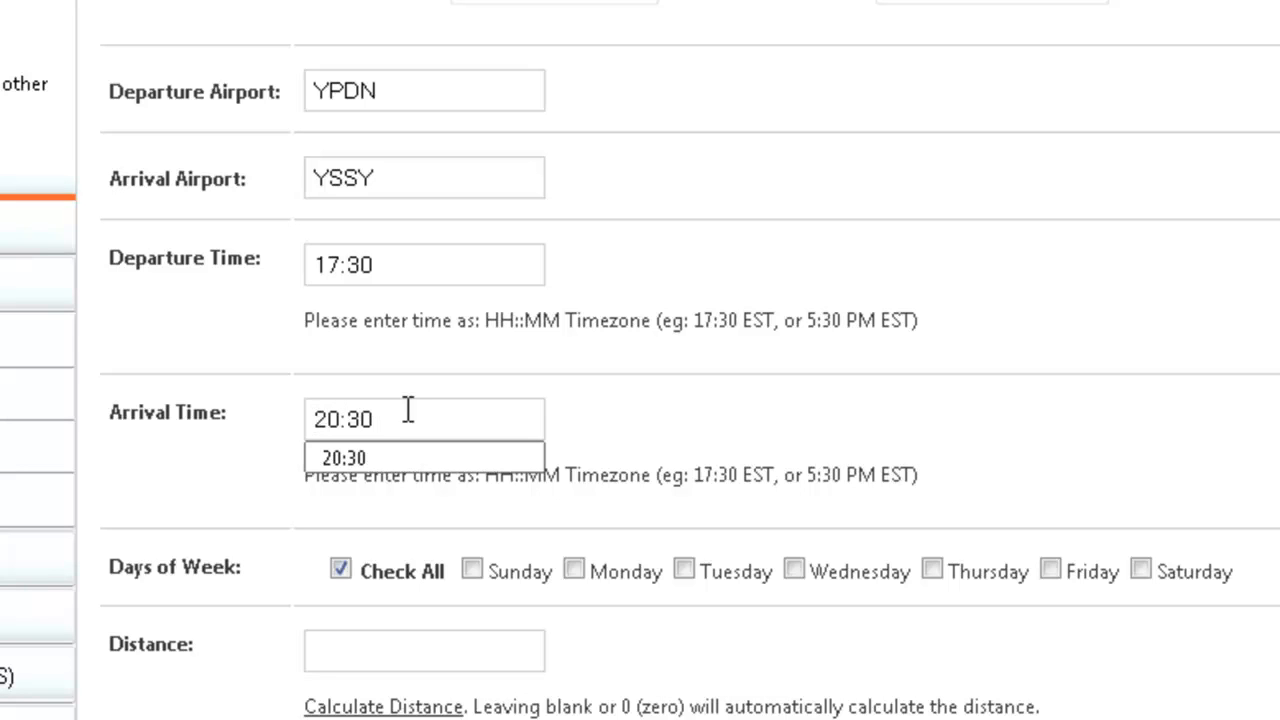
{"action": "left_click", "coordinate": [688, 456]}
{"action": "scroll", "coordinate": [688, 463], "scroll_direction": "down", "scroll_amount": 3}
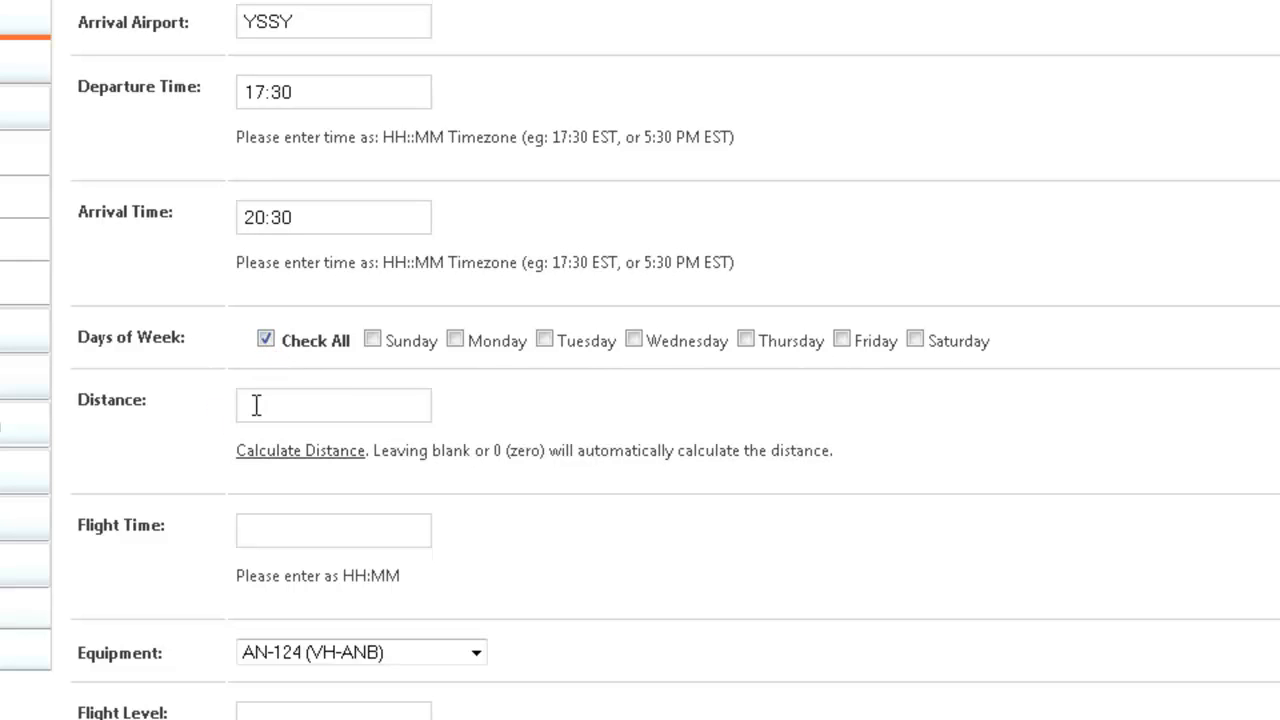
Calculate the distance between the two airports automatically and set the flight time to 03:00.
{"action": "left_click", "coordinate": [280, 455]}
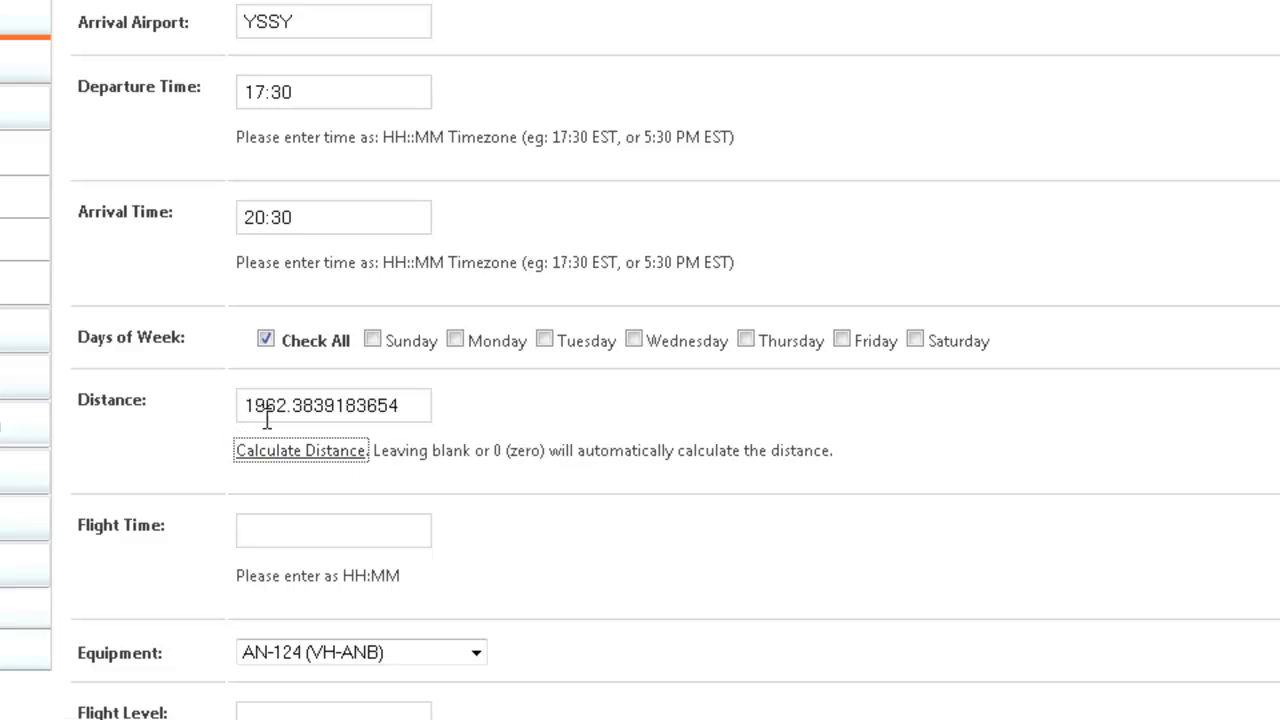
{"action": "left_click", "coordinate": [410, 402]}
{"action": "scroll", "coordinate": [500, 440], "scroll_direction": "down", "scroll_amount": 3}
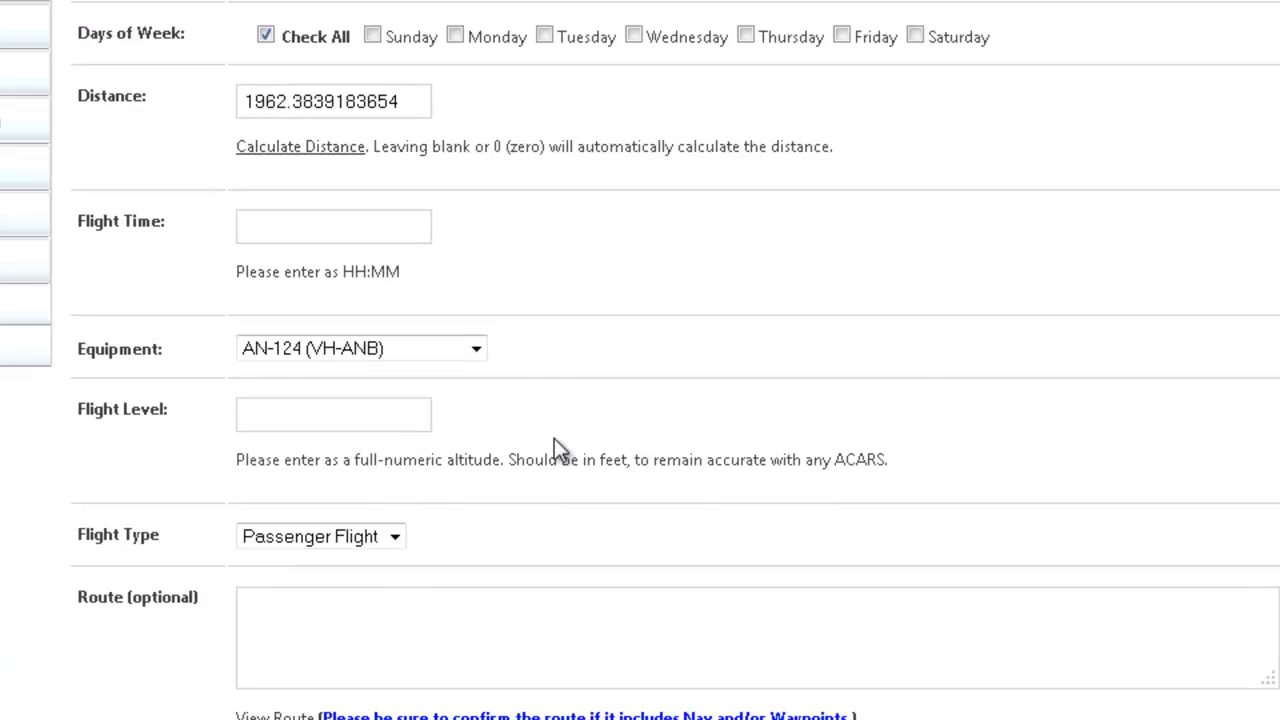
{"action": "left_click", "coordinate": [307, 226]}
{"action": "type", "text": "3"}
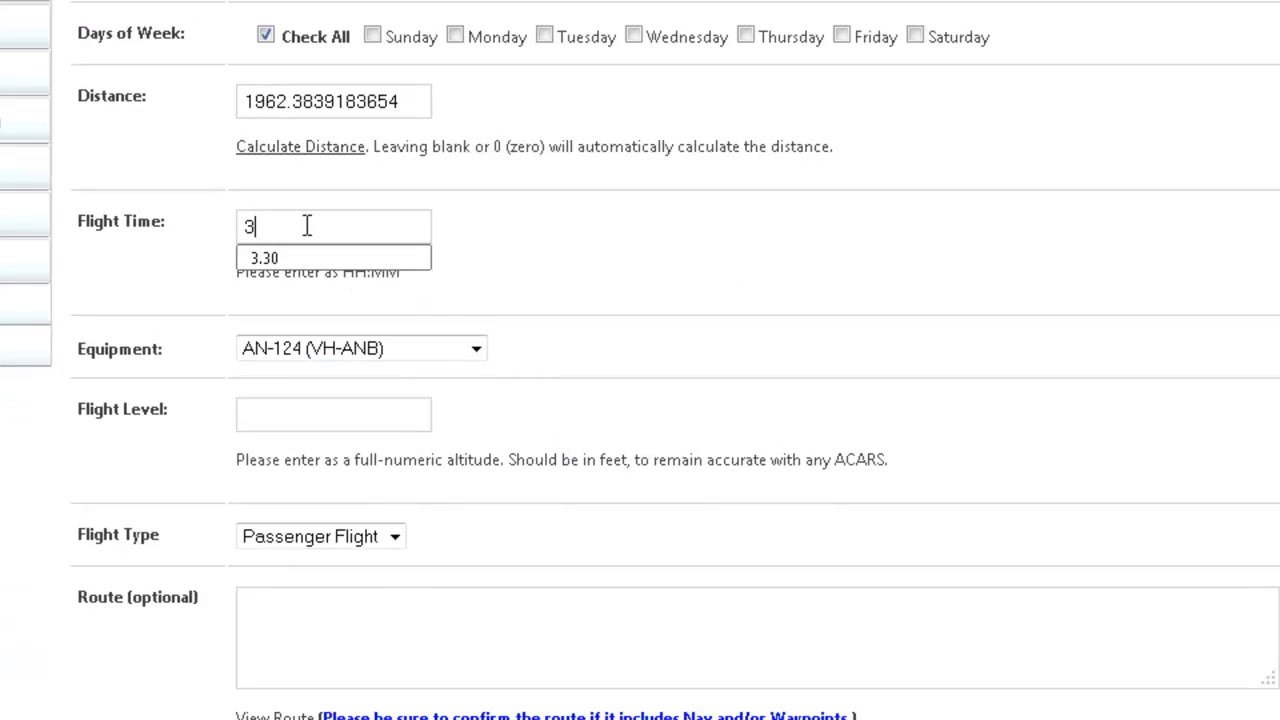
{"action": "type", "text": ".00"}
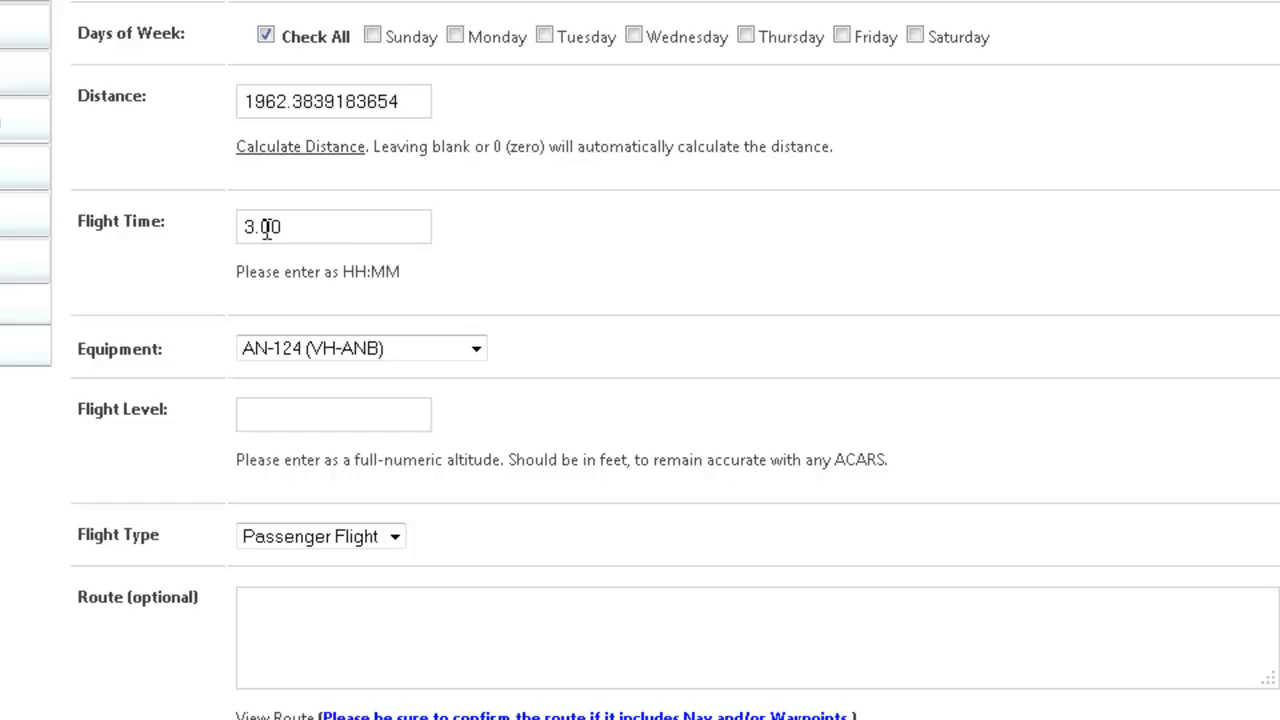
{"action": "left_click_drag", "start_coordinate": [345, 271], "coordinate": [402, 270]}
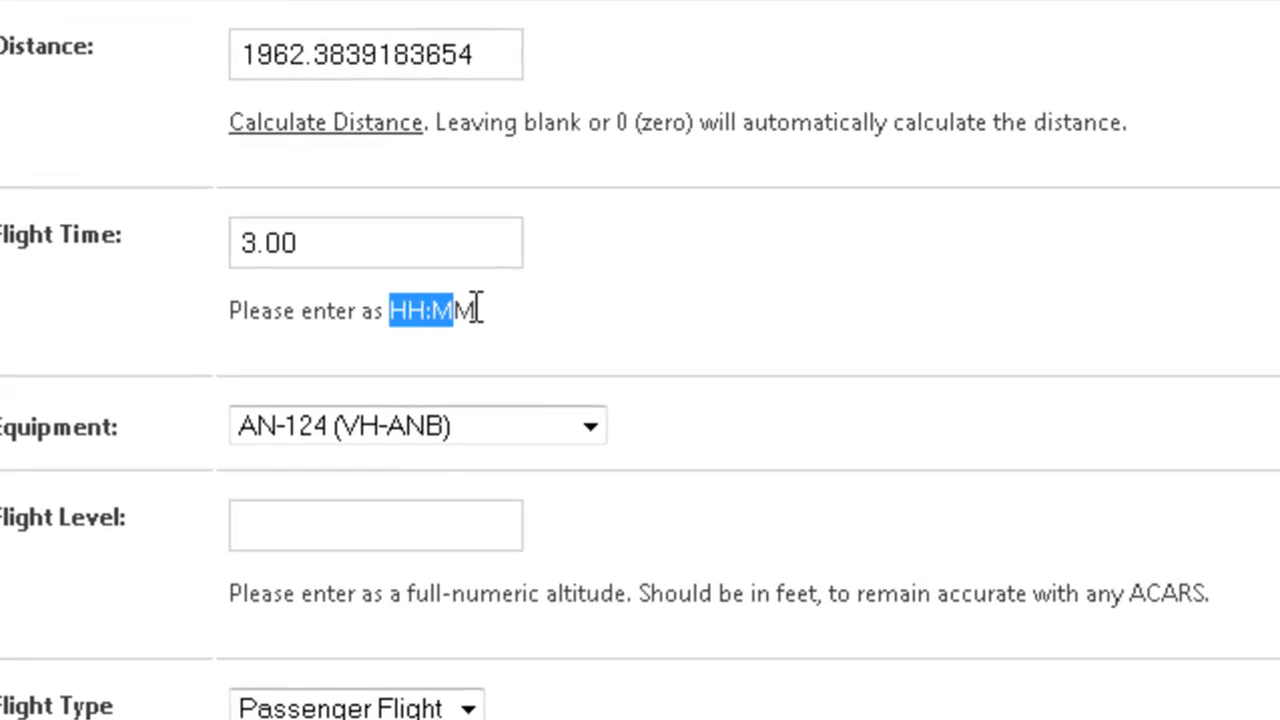
{"action": "left_click", "coordinate": [239, 243]}
{"action": "type", "text": "0"}
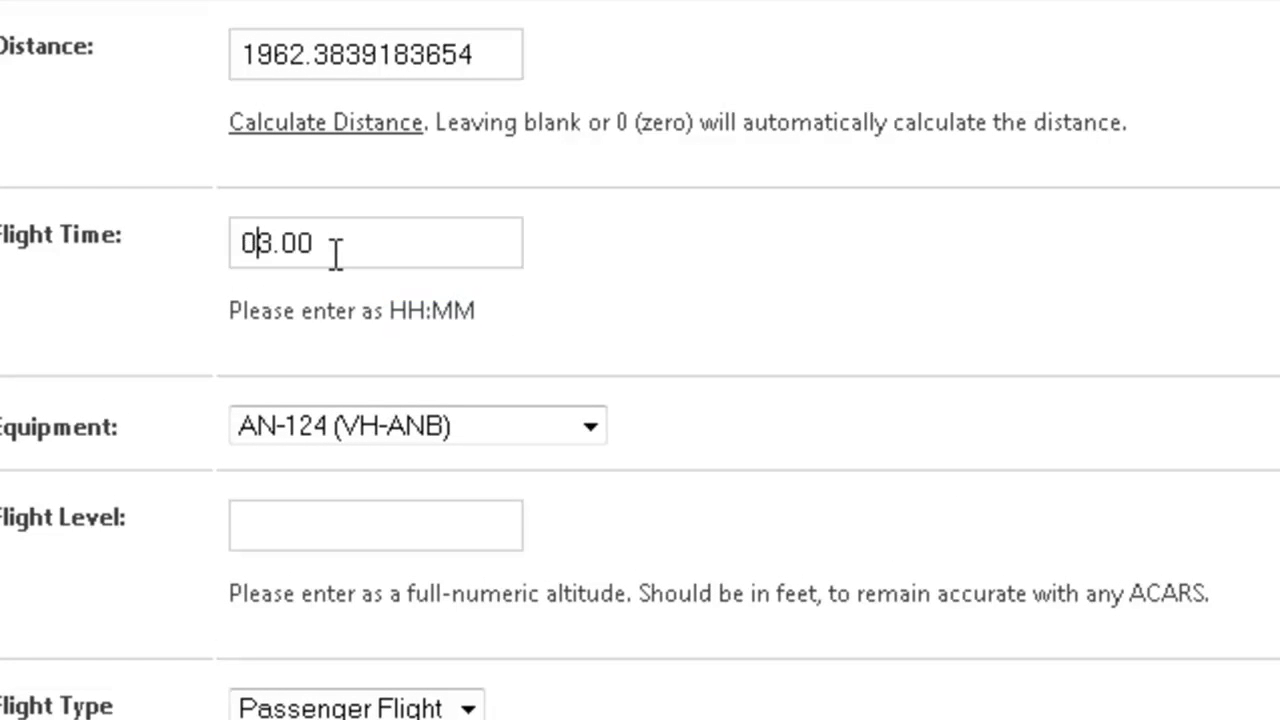
{"action": "key", "text": "Right"}
{"action": "key", "text": "Delete"}
{"action": "type", "text": ":"}
Choose B737-800 (VH-BOE) as the equipment for the schedule.
{"action": "left_click", "coordinate": [565, 416]}
{"action": "scroll", "coordinate": [455, 565], "scroll_direction": "down", "scroll_amount": 7}
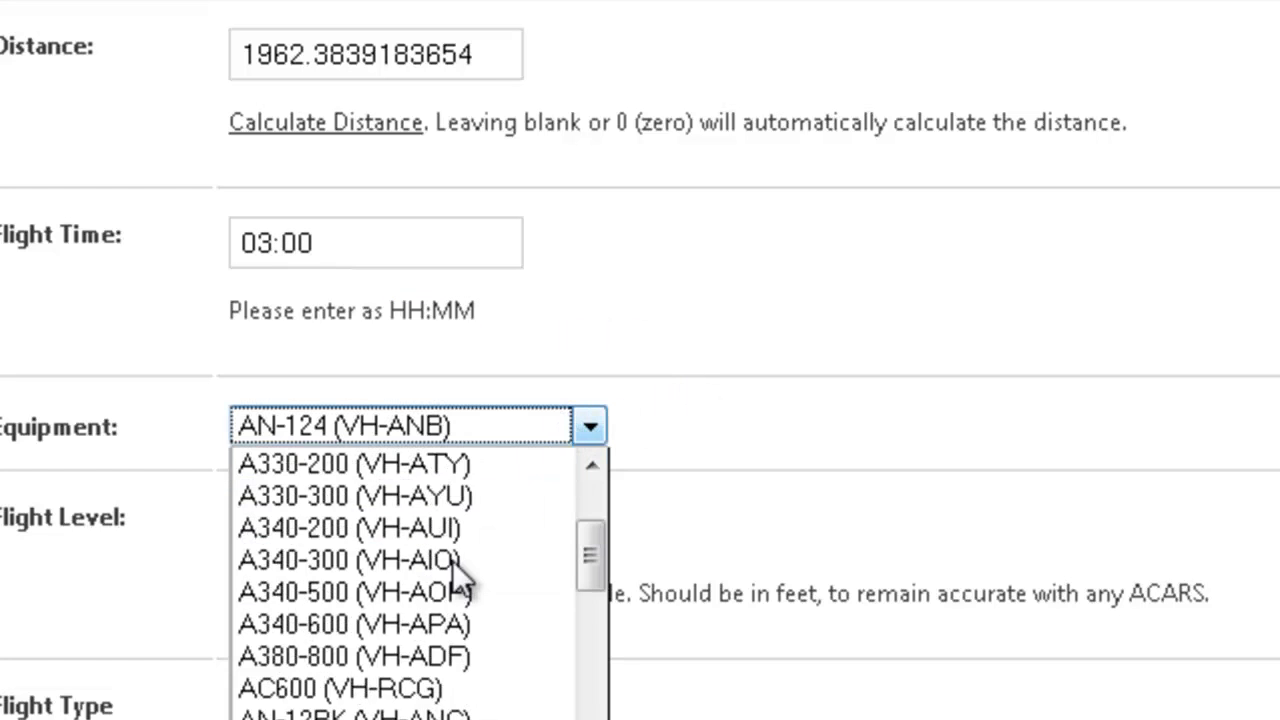
{"action": "scroll", "coordinate": [450, 560], "scroll_direction": "down", "scroll_amount": 4}
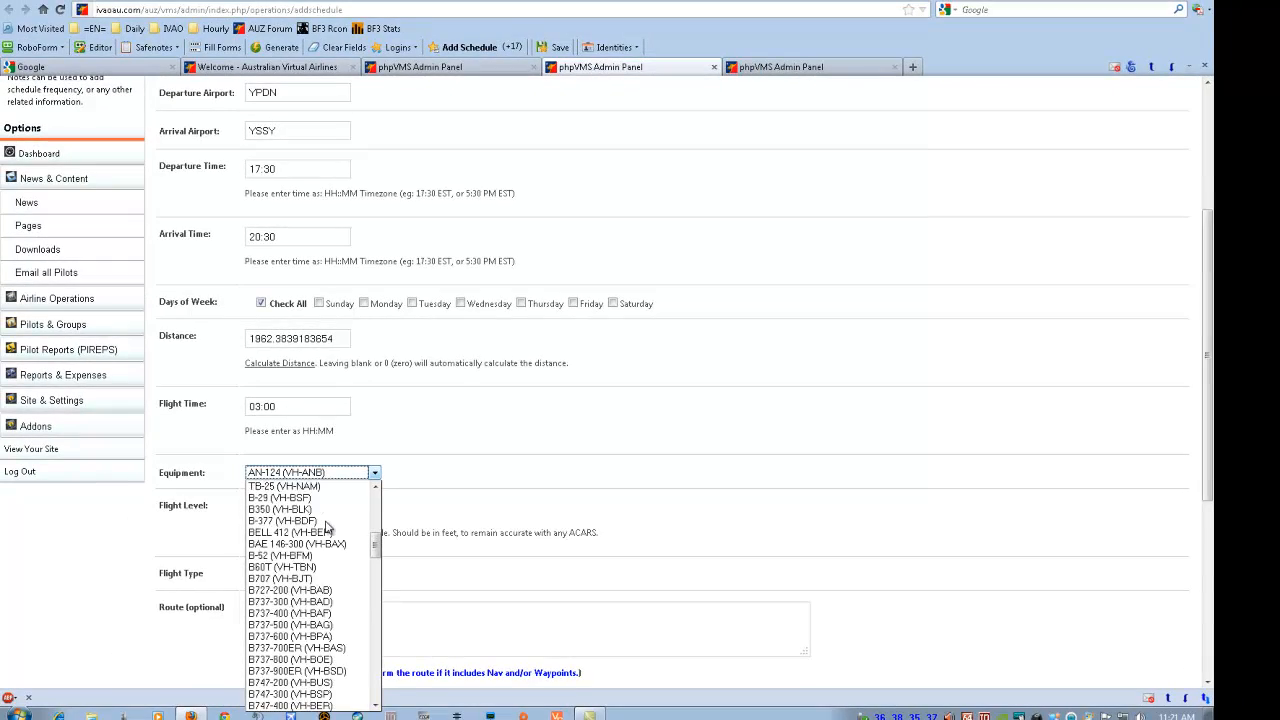
{"action": "scroll", "coordinate": [327, 527], "scroll_direction": "down", "scroll_amount": 1}
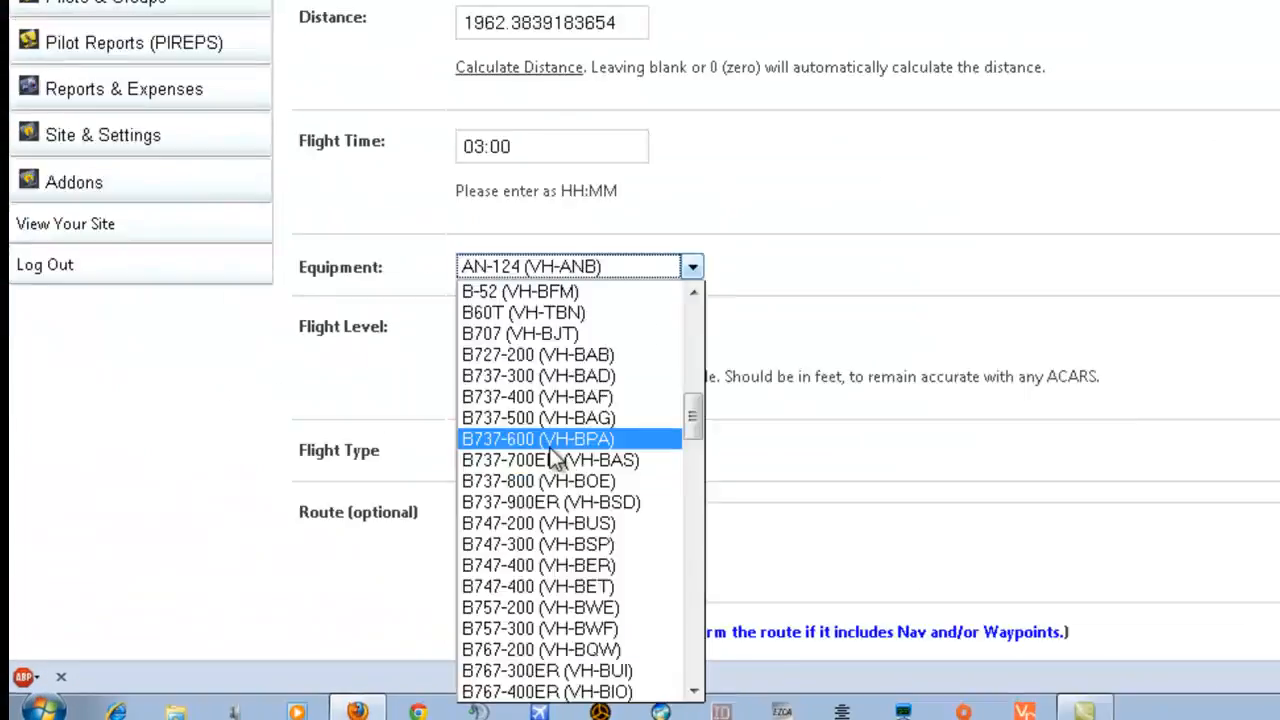
{"action": "scroll", "coordinate": [713, 420], "scroll_direction": "down", "scroll_amount": 1}
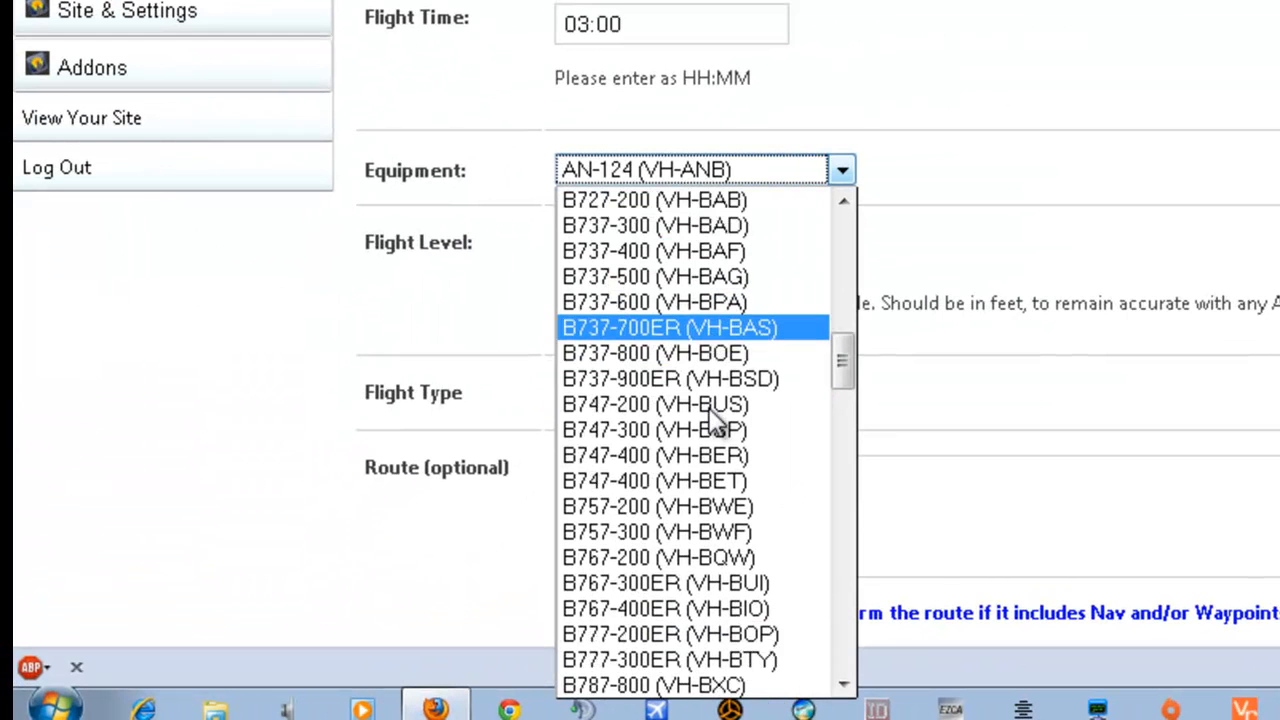
{"action": "scroll", "coordinate": [655, 425], "scroll_direction": "down", "scroll_amount": 4}
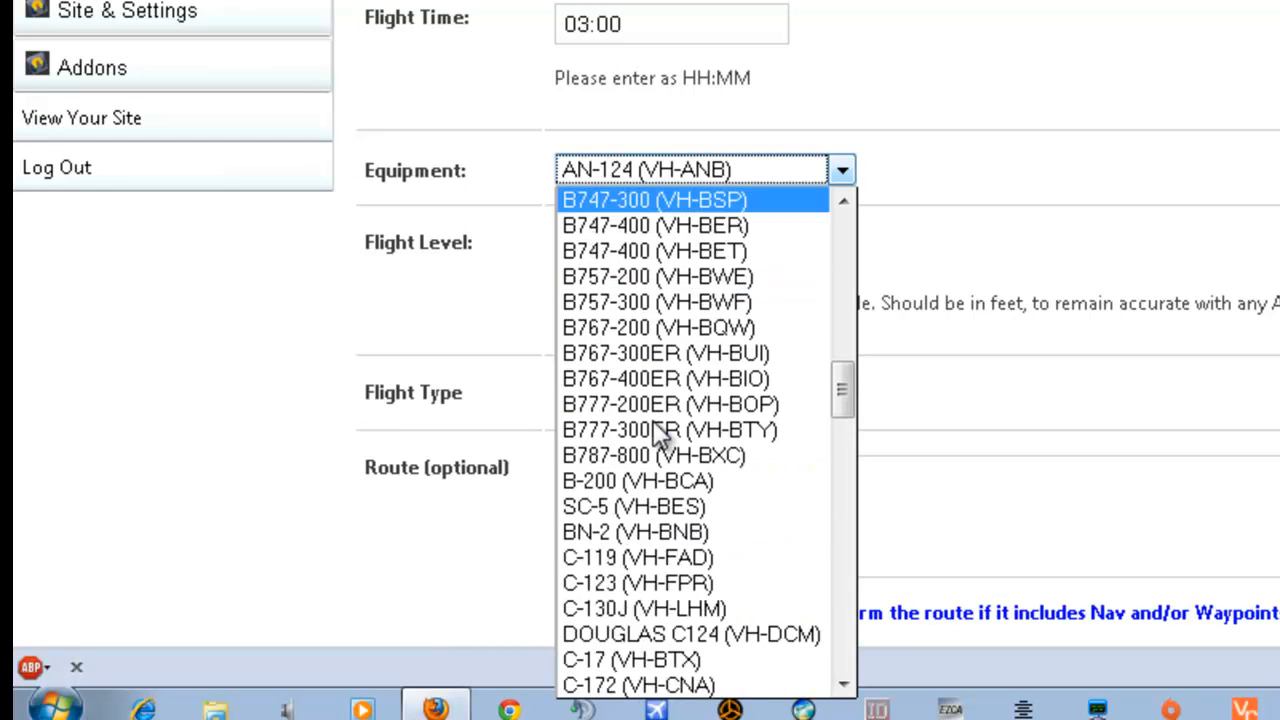
{"action": "scroll", "coordinate": [655, 425], "scroll_direction": "up", "scroll_amount": 2}
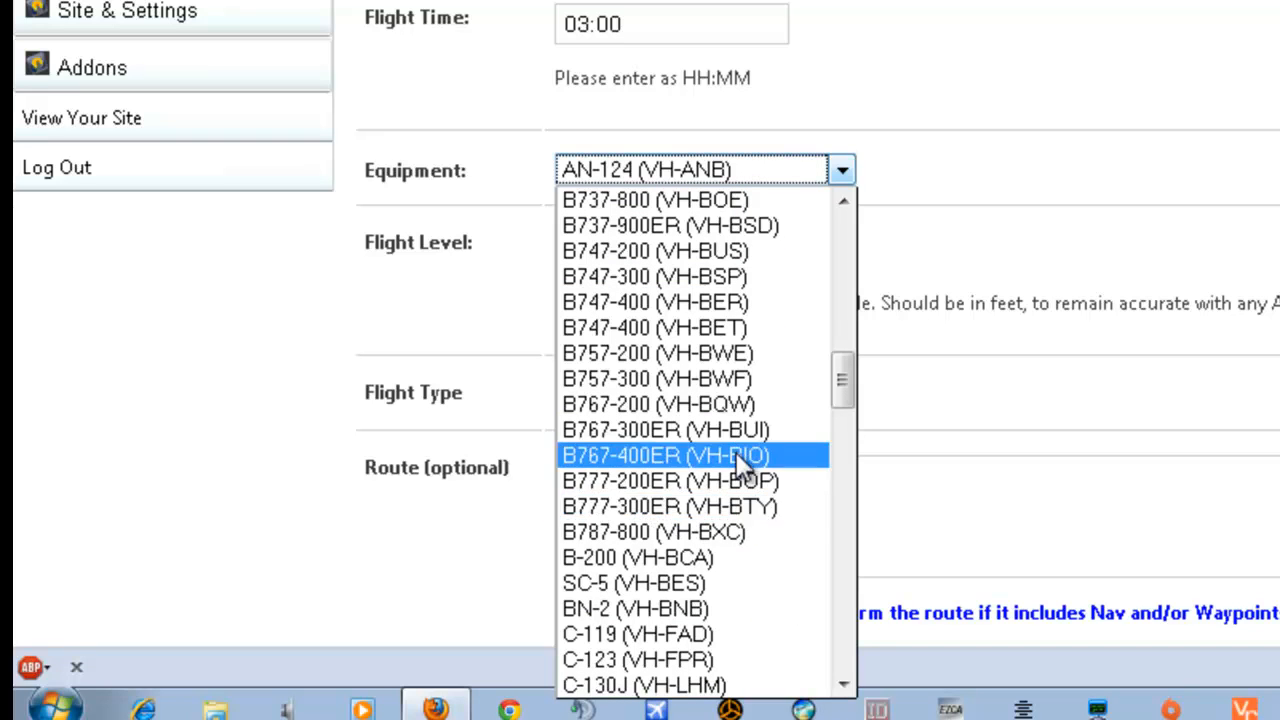
{"action": "scroll", "coordinate": [736, 445], "scroll_direction": "up", "scroll_amount": 1}
{"action": "scroll", "coordinate": [737, 362], "scroll_direction": "up", "scroll_amount": 1}
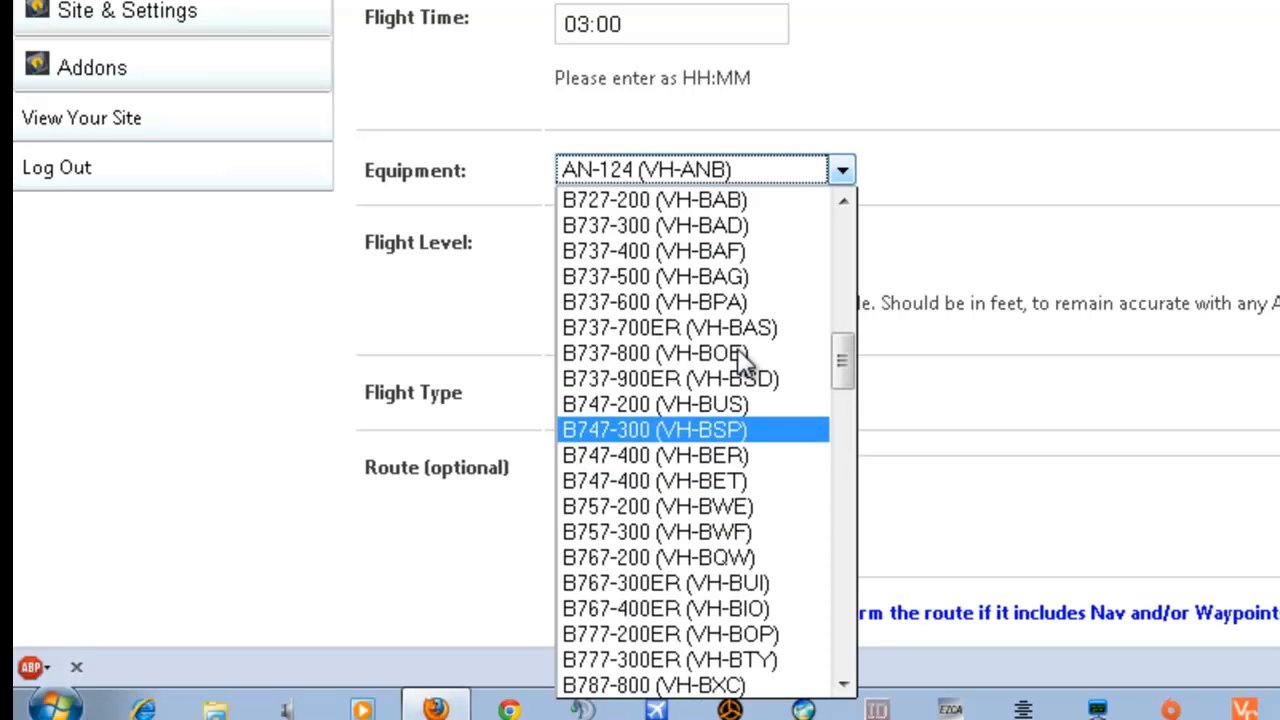
{"action": "left_click", "coordinate": [750, 353]}
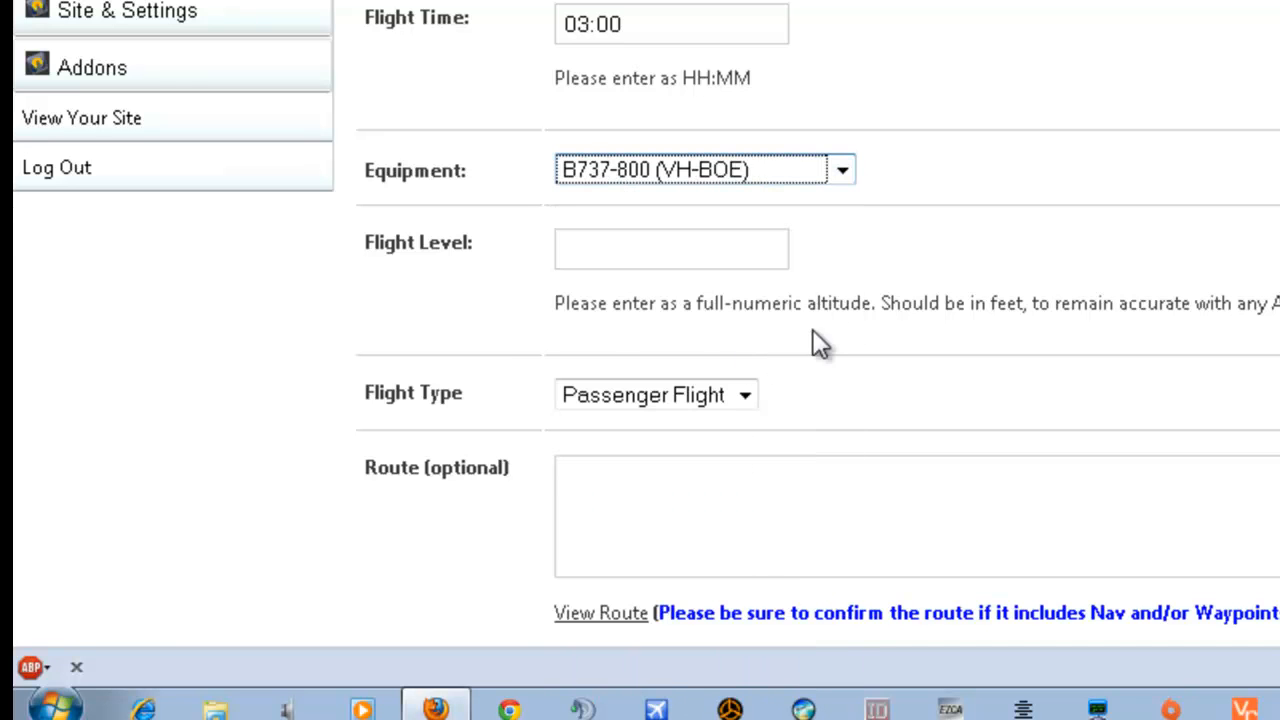
Set the flight level to 31000 feet.
{"action": "left_click", "coordinate": [628, 260]}
{"action": "type", "text": "31000"}
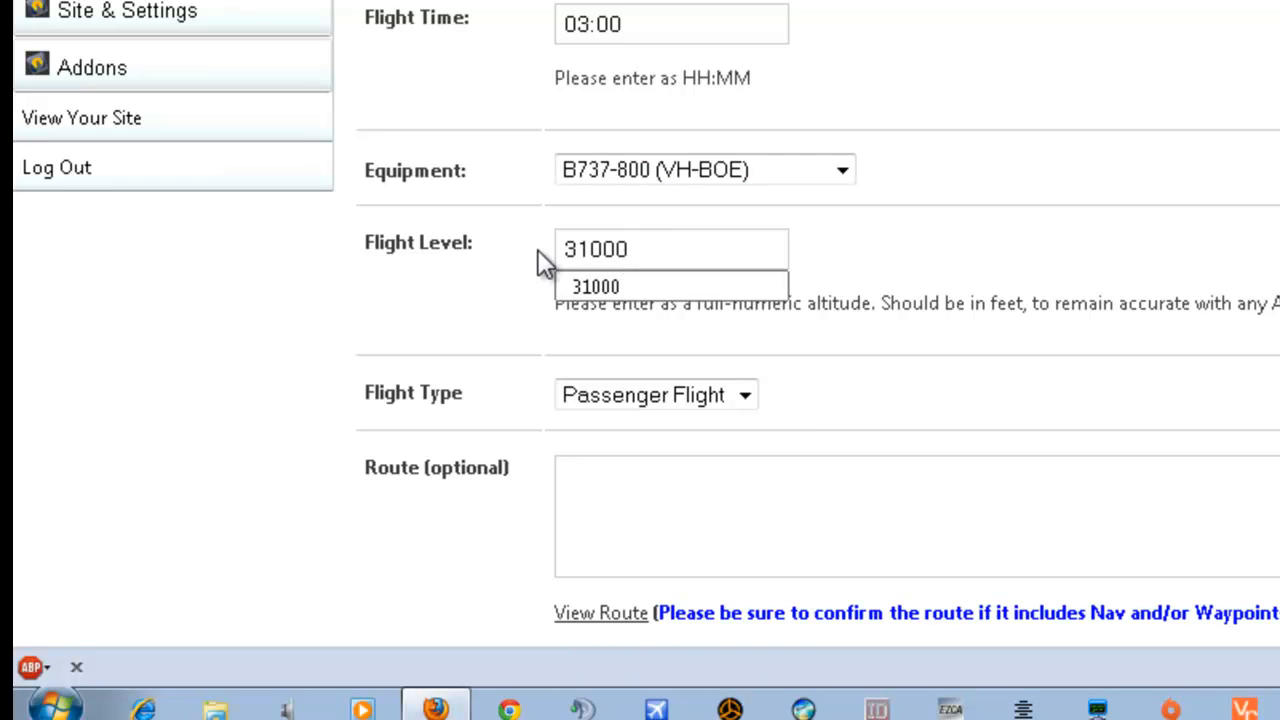
{"action": "left_click", "coordinate": [878, 251]}
Preview the flight on the route map with the Route field still empty, and close the map.
{"action": "scroll", "coordinate": [902, 312], "scroll_direction": "down", "scroll_amount": 2}
{"action": "scroll", "coordinate": [371, 568], "scroll_direction": "down", "scroll_amount": 1}
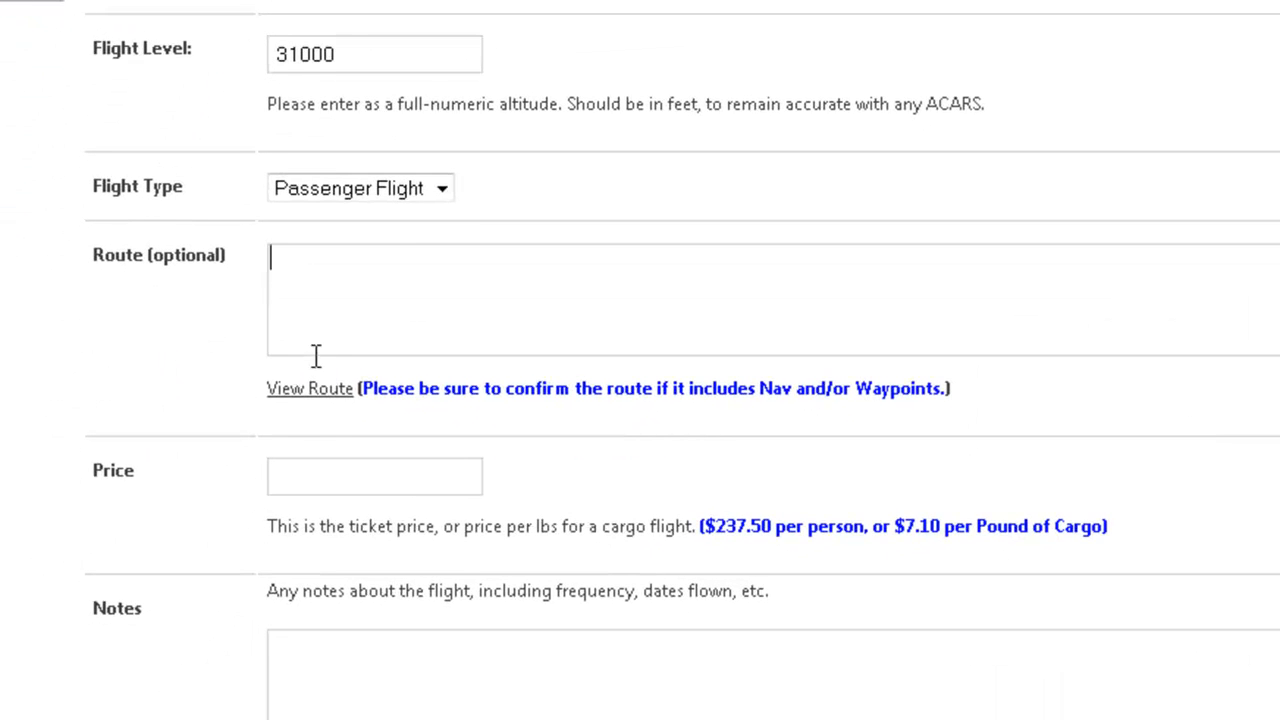
{"action": "left_click", "coordinate": [308, 390]}
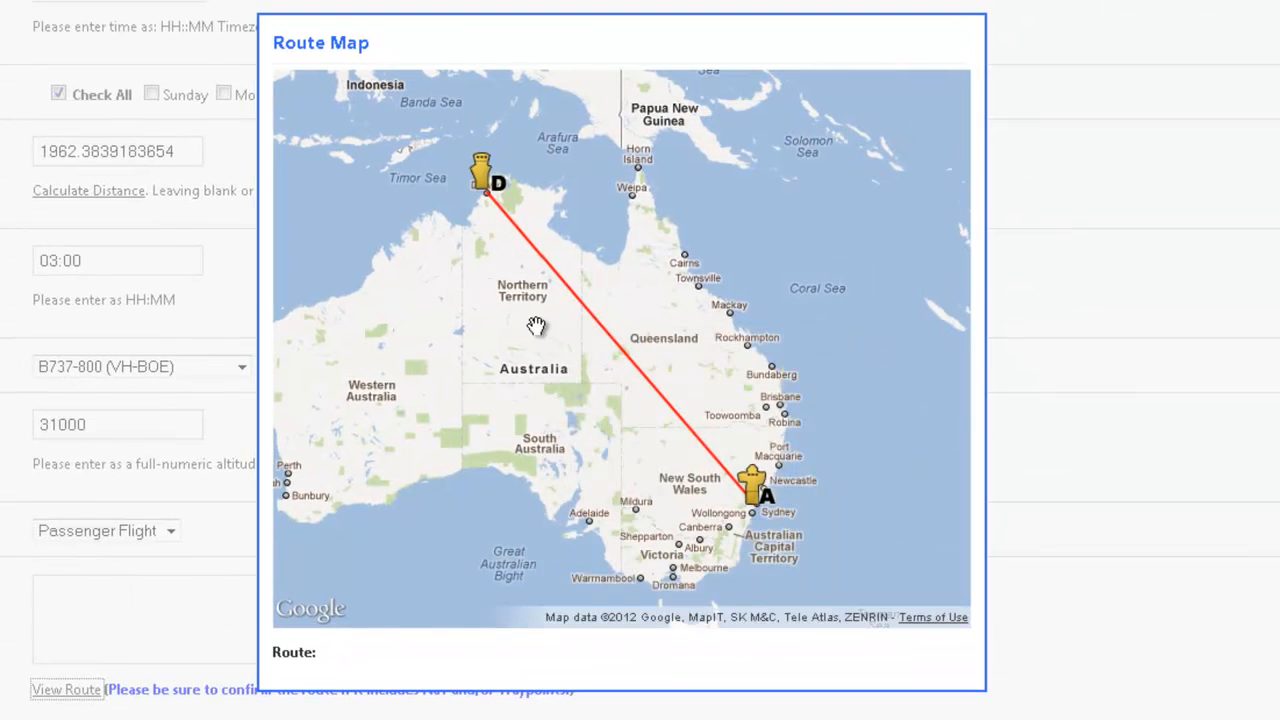
{"action": "left_click", "coordinate": [195, 682]}
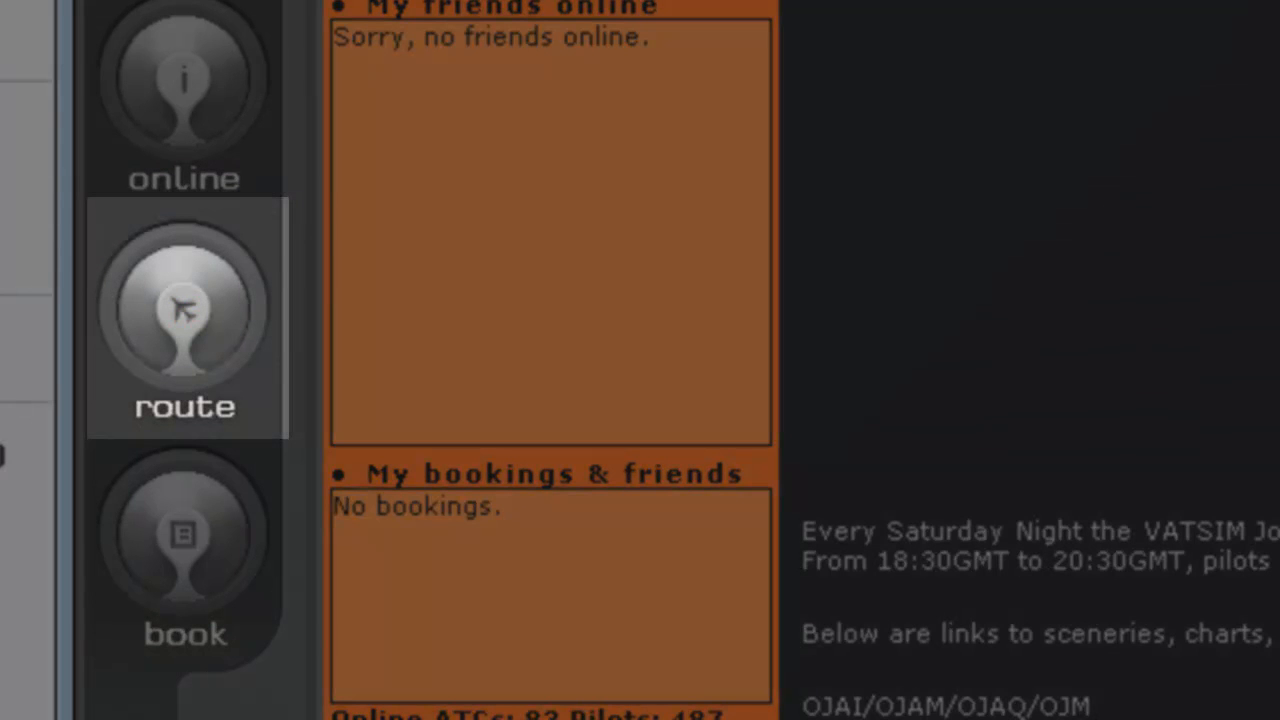
Switch to vroute and run an advanced route search from YPDN to YSSY operated by the Boeing 737-800.
{"action": "left_click", "coordinate": [183, 318]}
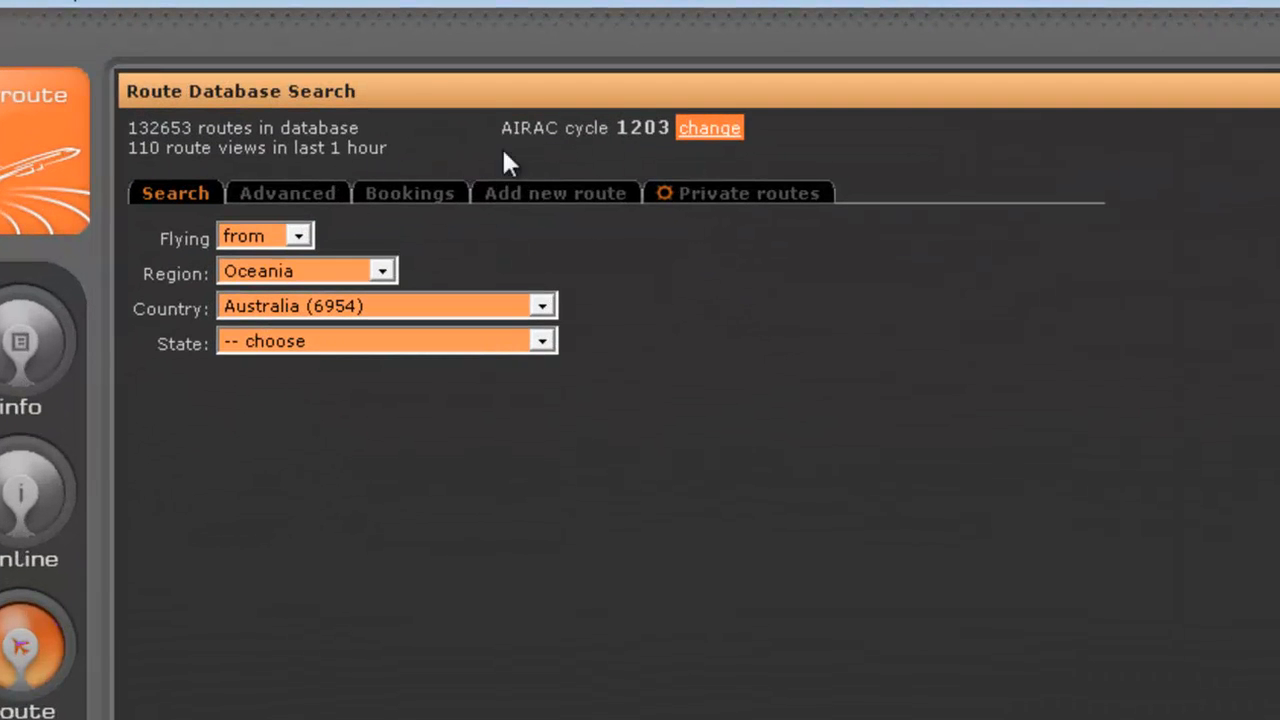
{"action": "left_click", "coordinate": [288, 194]}
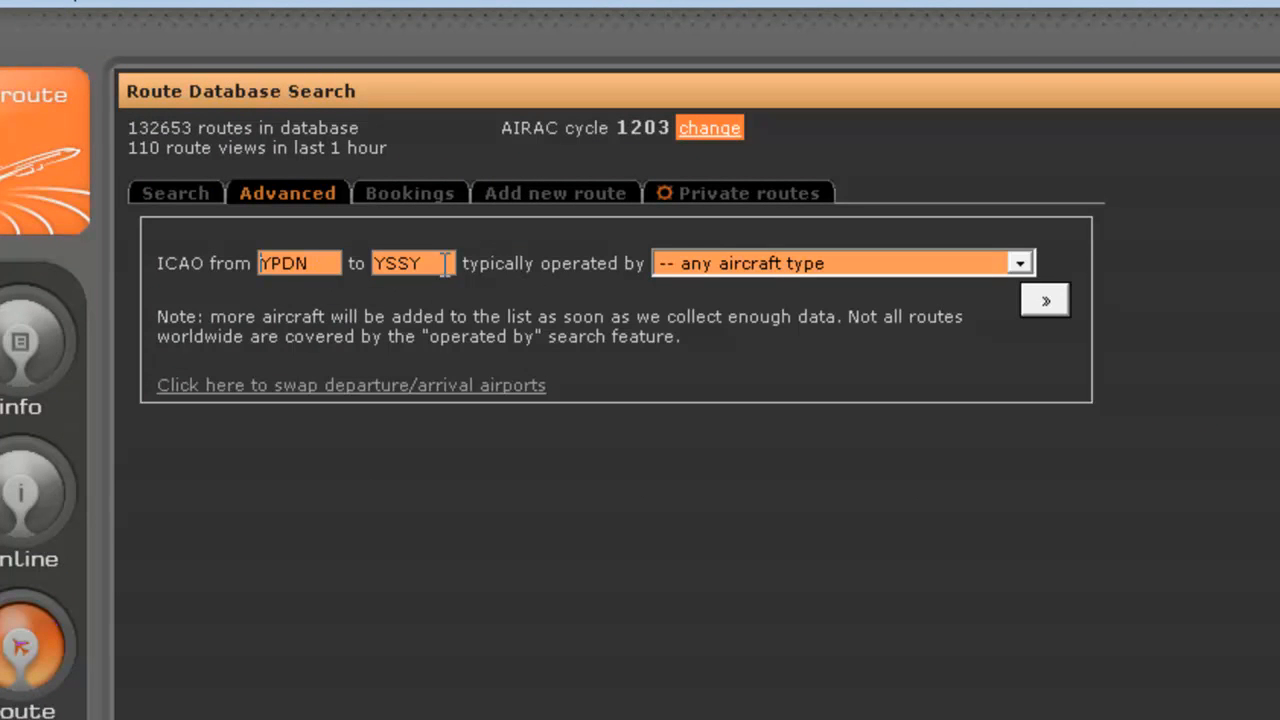
{"action": "left_click", "coordinate": [1000, 266]}
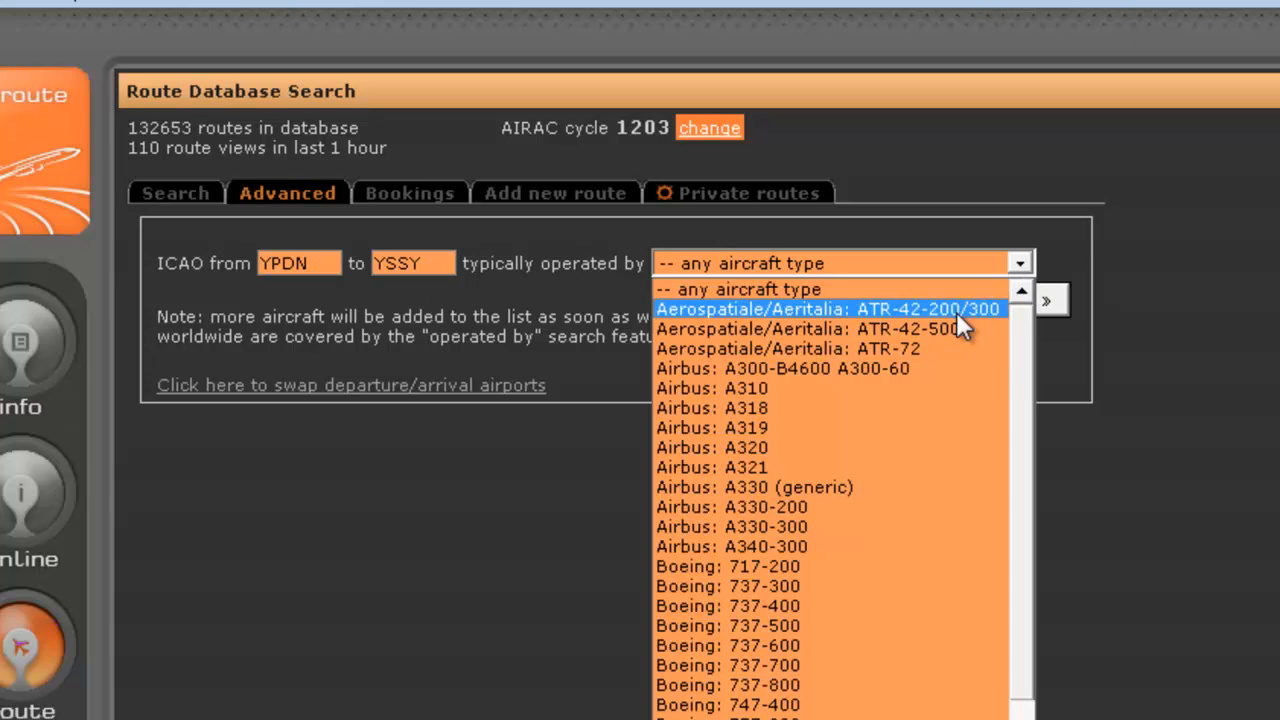
{"action": "left_click", "coordinate": [806, 686]}
{"action": "left_click", "coordinate": [1045, 300]}
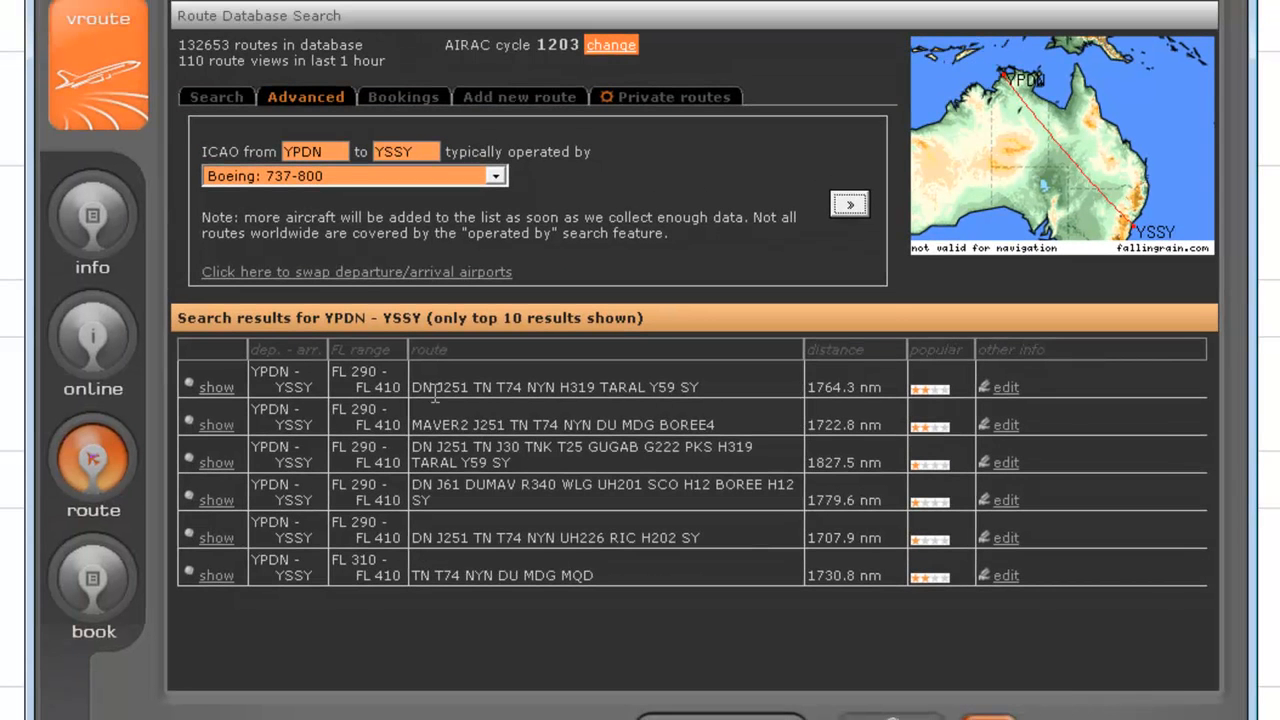
Check the distances of the found routes and show the details of DN J251 TN T74 NYN H319 TARAL Y59 SY.
{"action": "left_click_drag", "start_coordinate": [811, 387], "coordinate": [850, 390]}
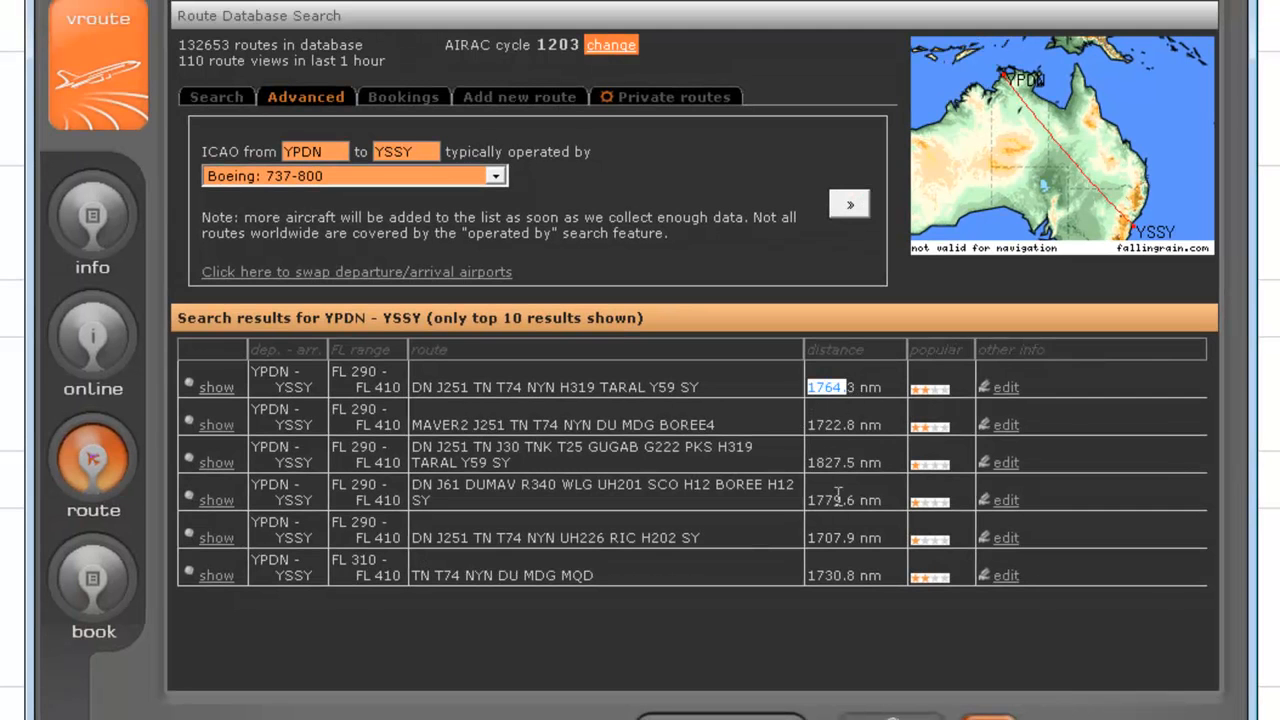
{"action": "left_click", "coordinate": [612, 420]}
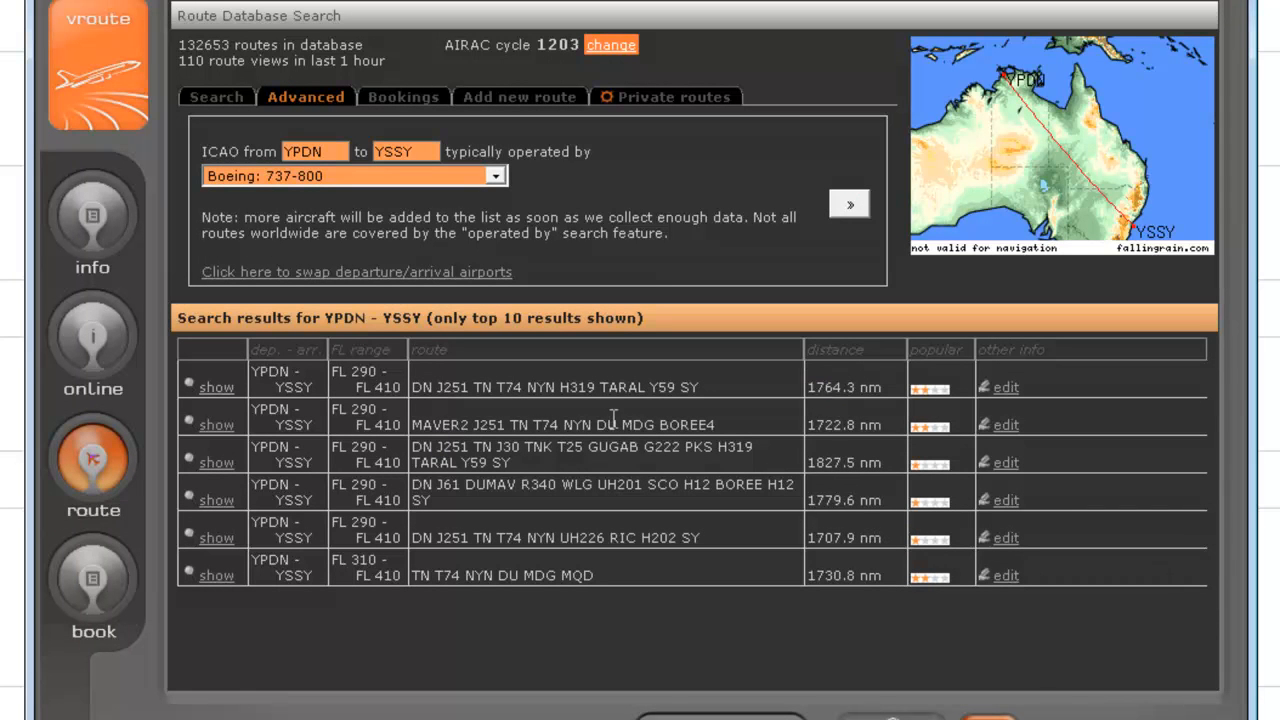
{"action": "left_click", "coordinate": [216, 388]}
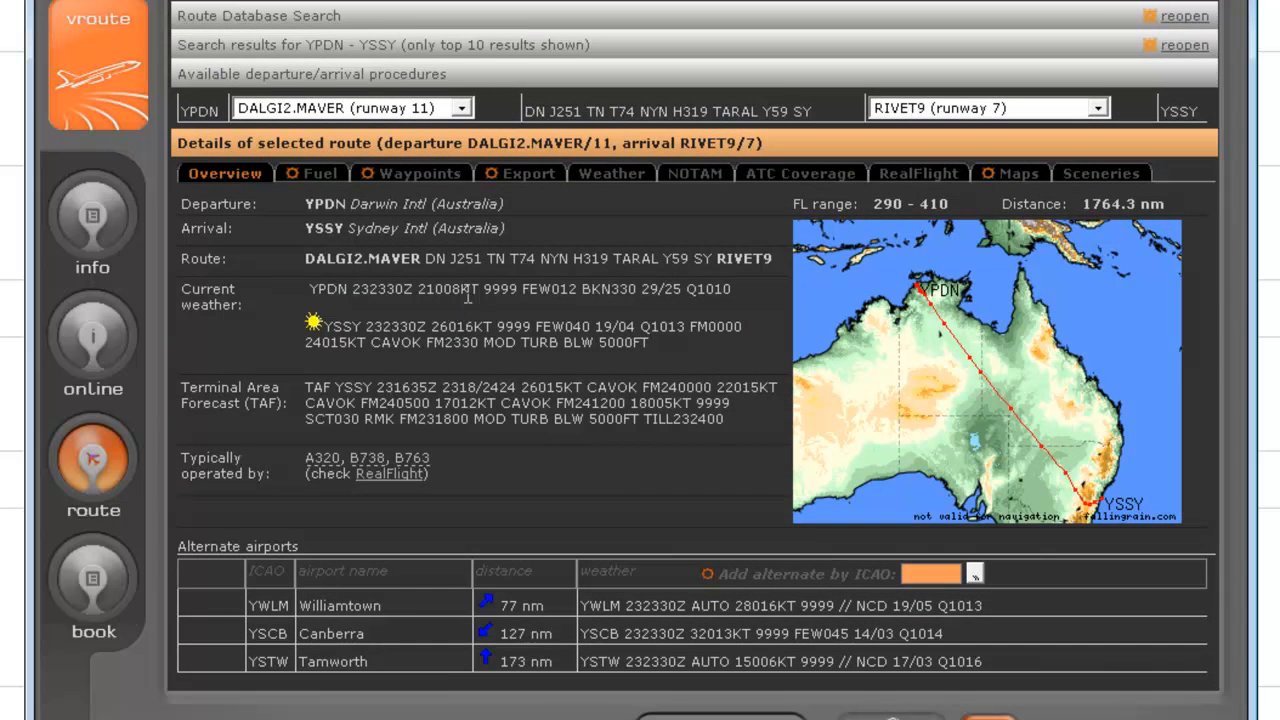
Copy the route DN J251 TN T74 NYN H319 TARAL Y59 SY into the schedule's Route field and preview it on the map.
{"action": "left_click_drag", "start_coordinate": [424, 259], "coordinate": [706, 258]}
{"action": "right_click", "coordinate": [706, 258]}
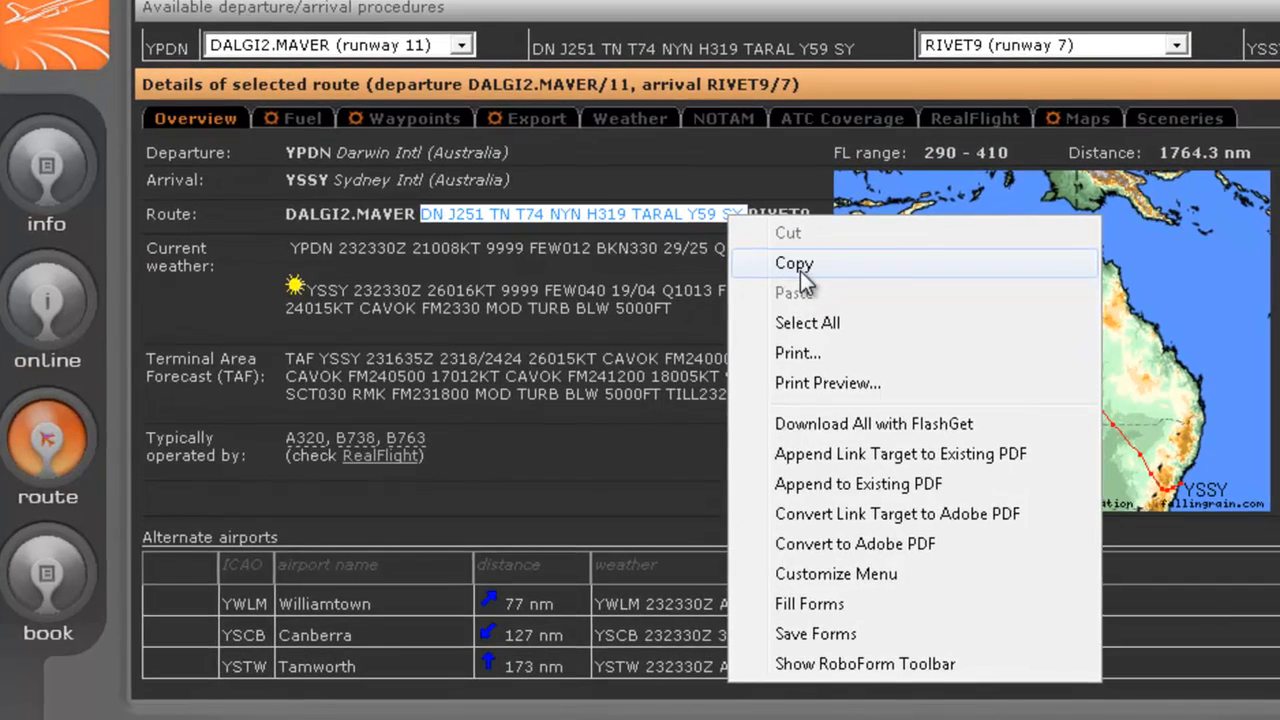
{"action": "left_click", "coordinate": [794, 263]}
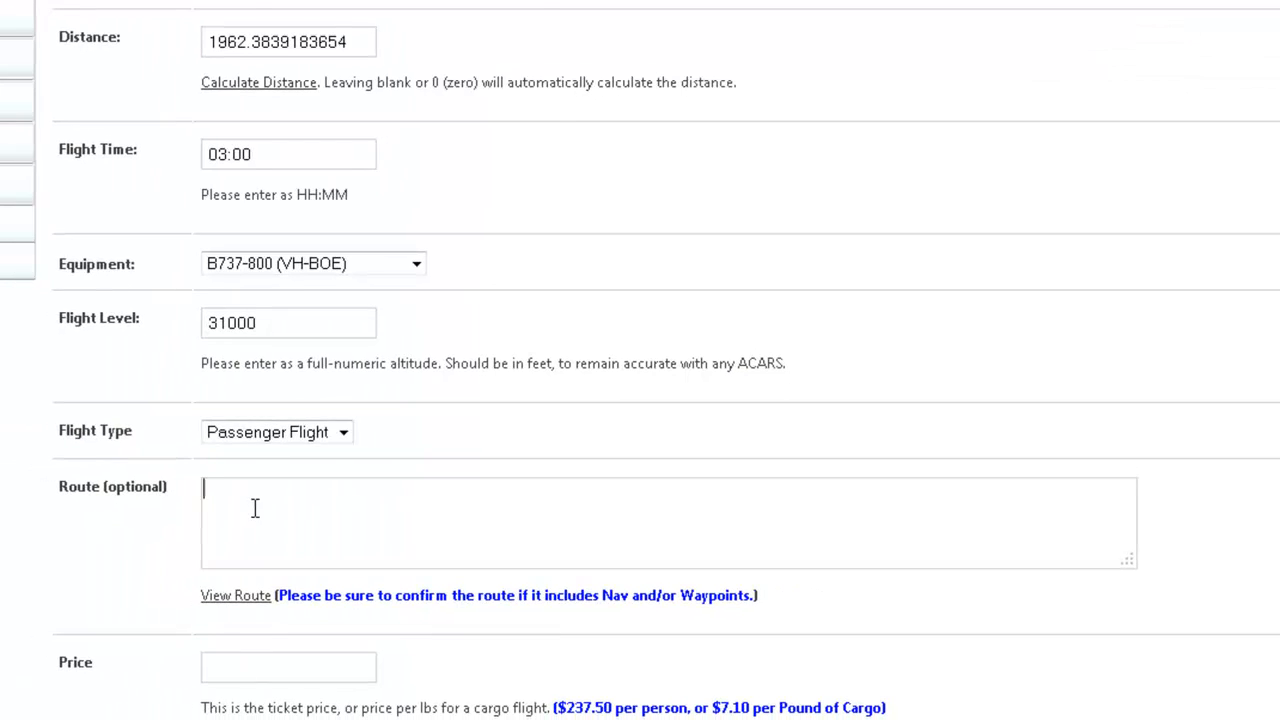
{"action": "right_click", "coordinate": [255, 509]}
{"action": "left_click", "coordinate": [340, 165]}
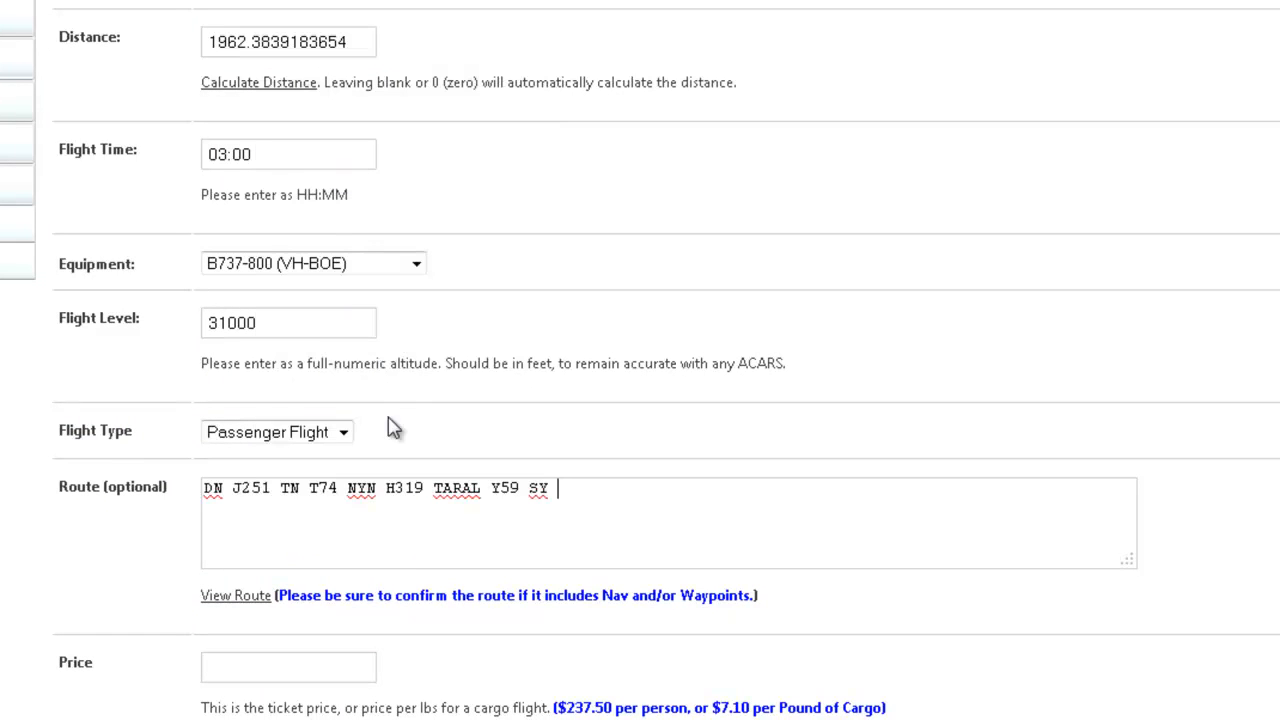
{"action": "left_click", "coordinate": [224, 598]}
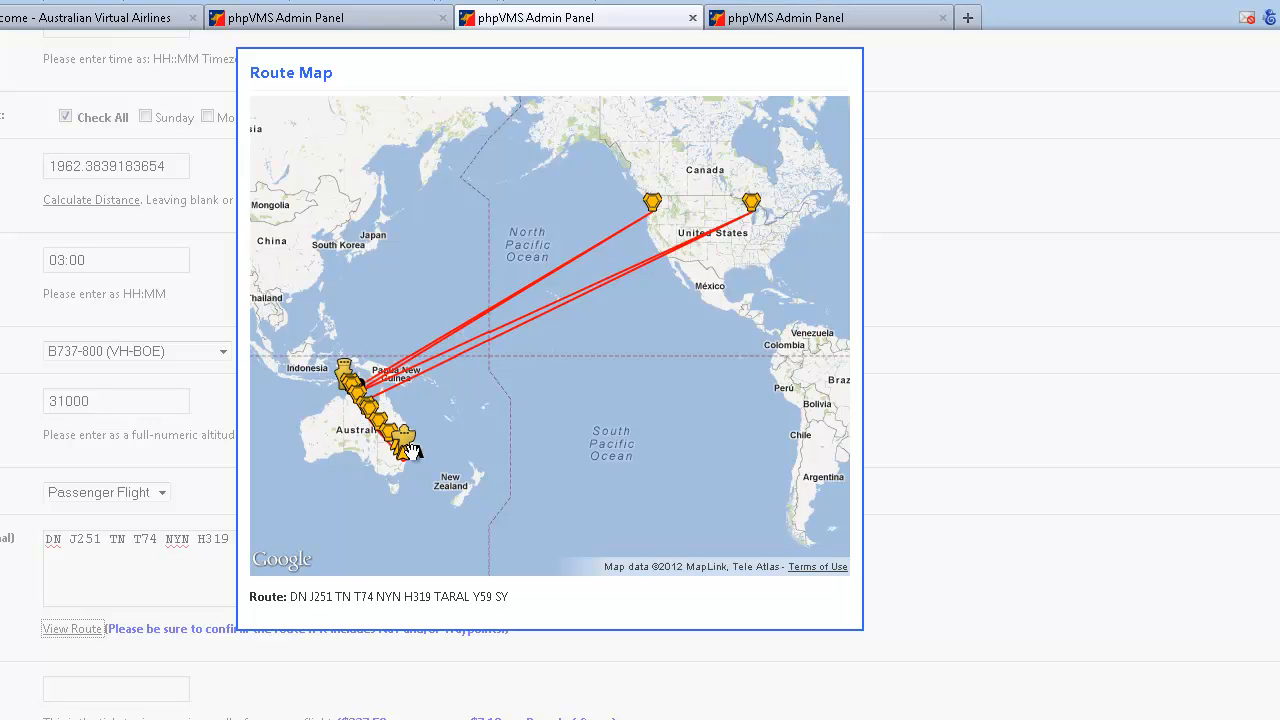
{"action": "left_click", "coordinate": [100, 690]}
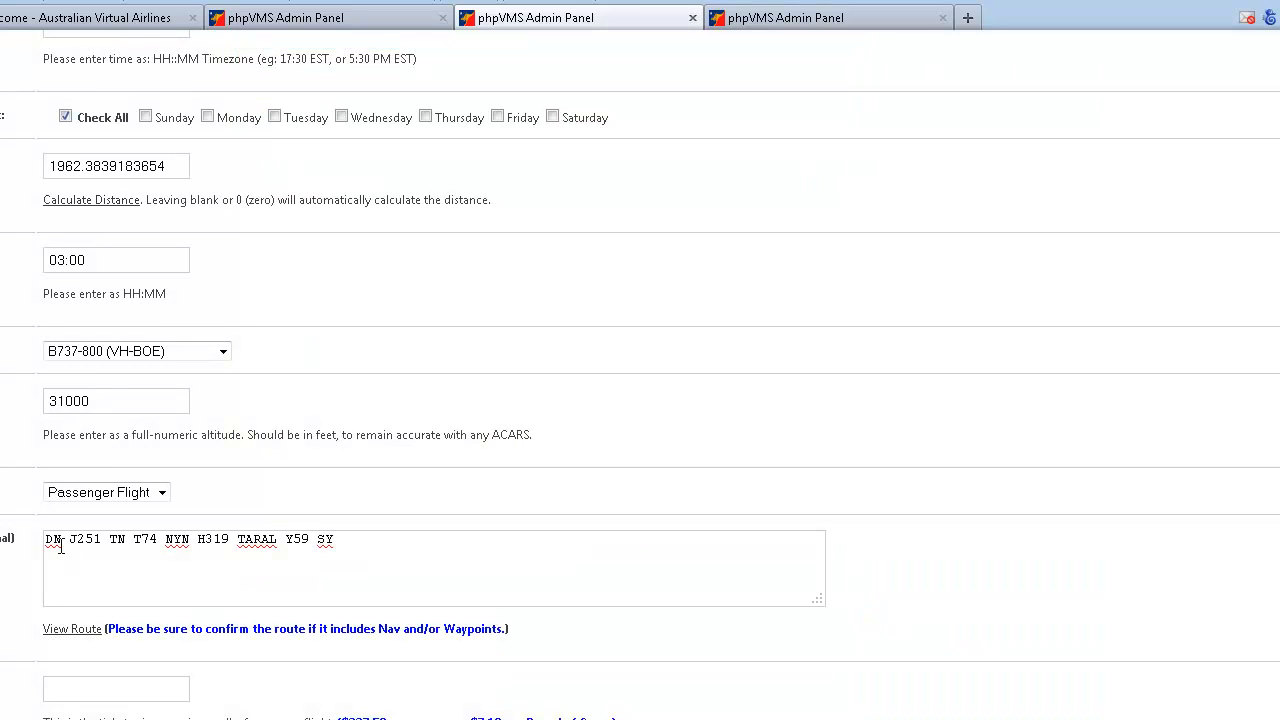
Remove J251 TN from the schedule's route and preview the revised route on the map.
{"action": "left_click_drag", "start_coordinate": [67, 540], "coordinate": [103, 542]}
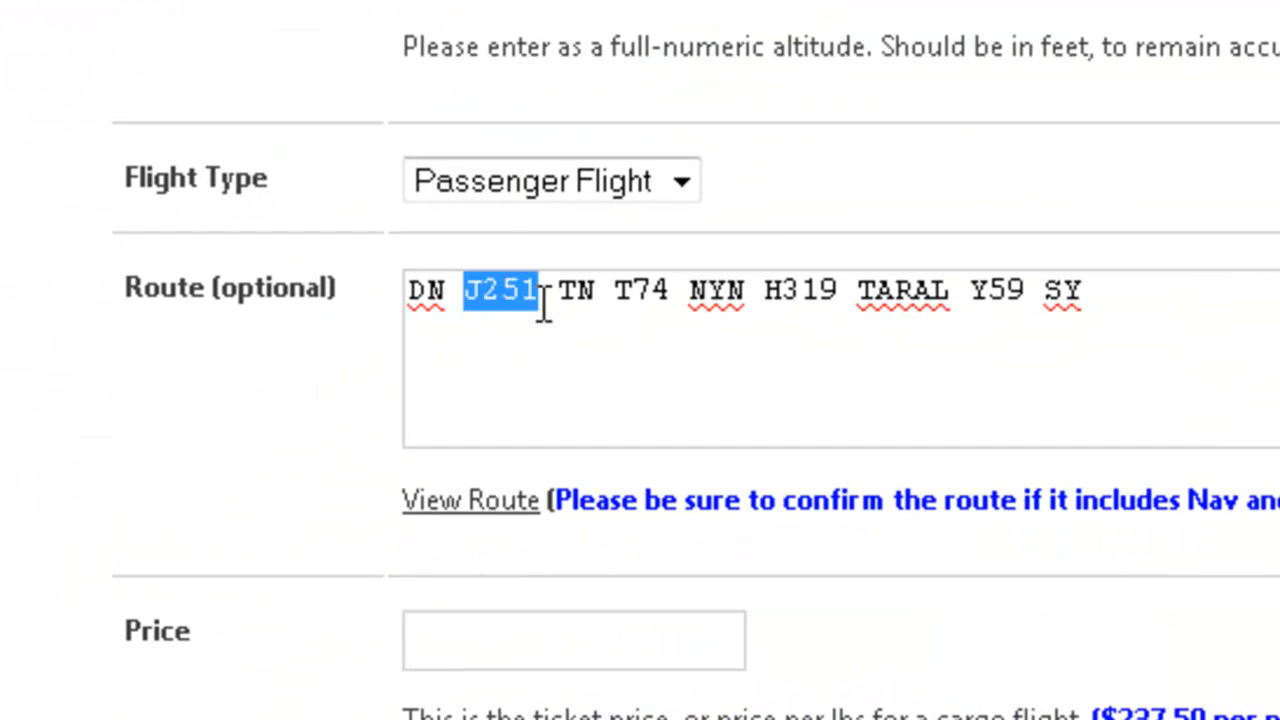
{"action": "left_click_drag", "start_coordinate": [596, 291], "coordinate": [476, 283]}
{"action": "key", "text": "BackSpace"}
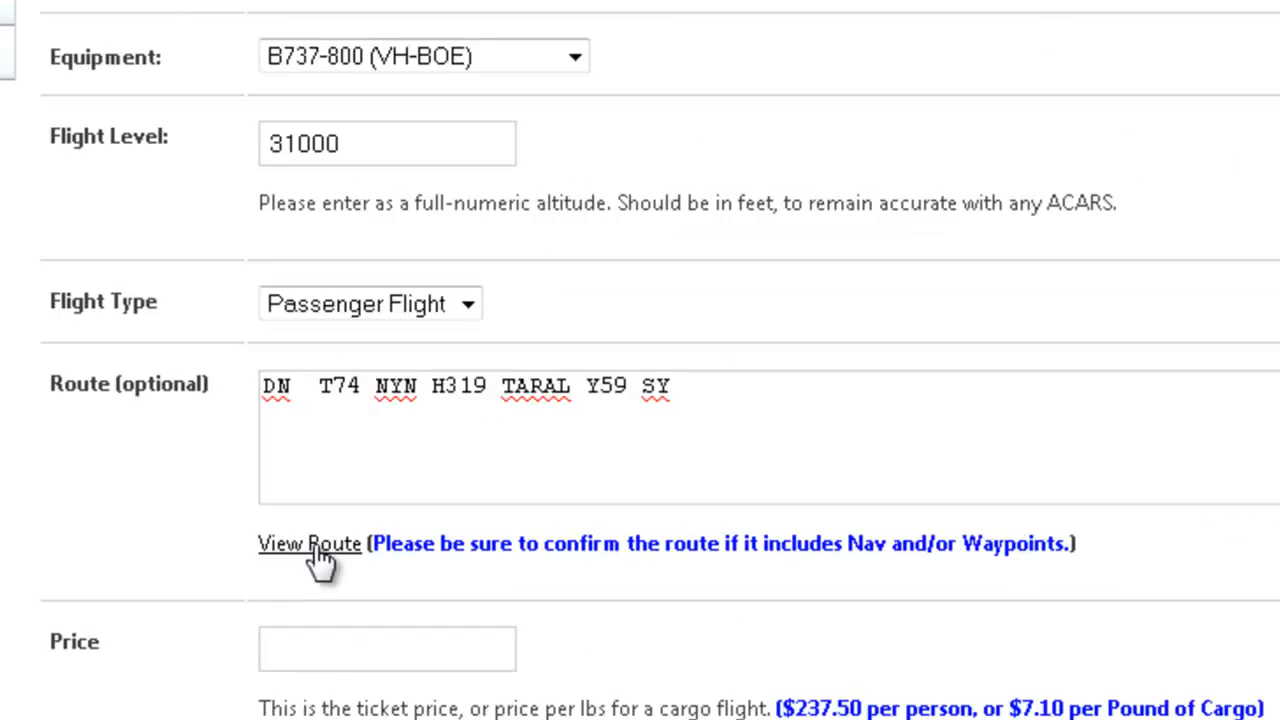
{"action": "left_click", "coordinate": [312, 545]}
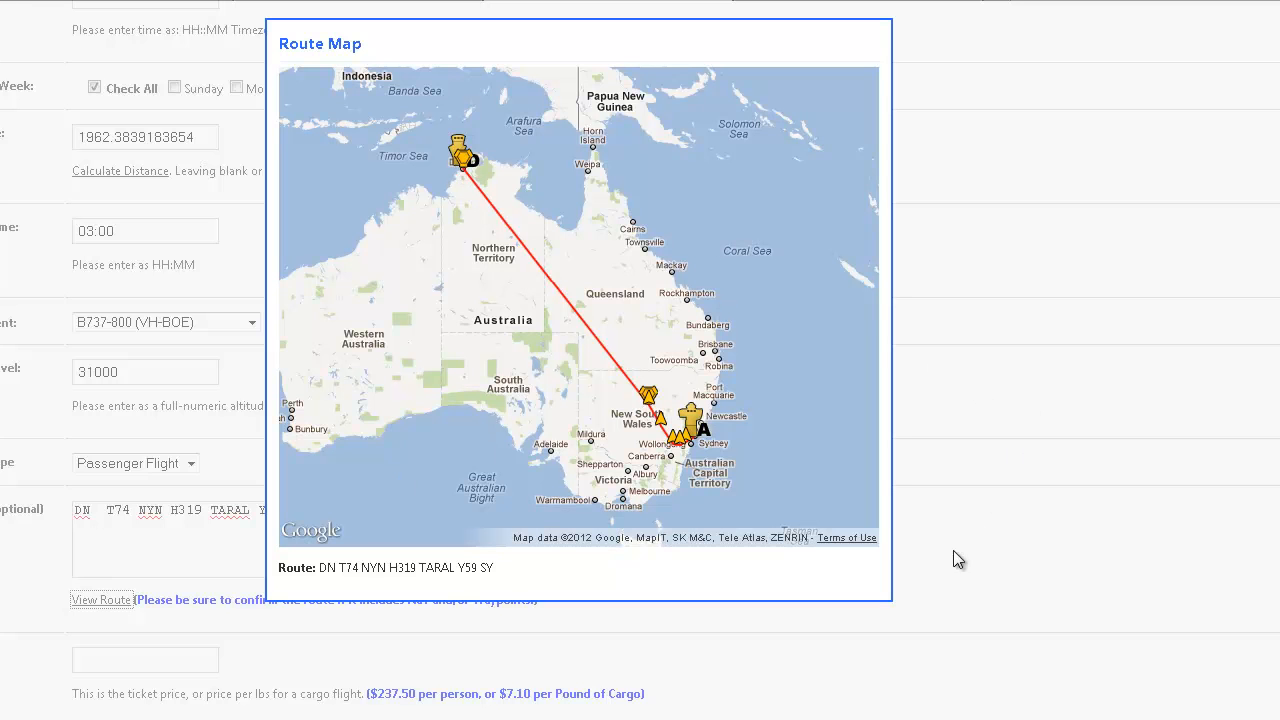
{"action": "left_click", "coordinate": [153, 528]}
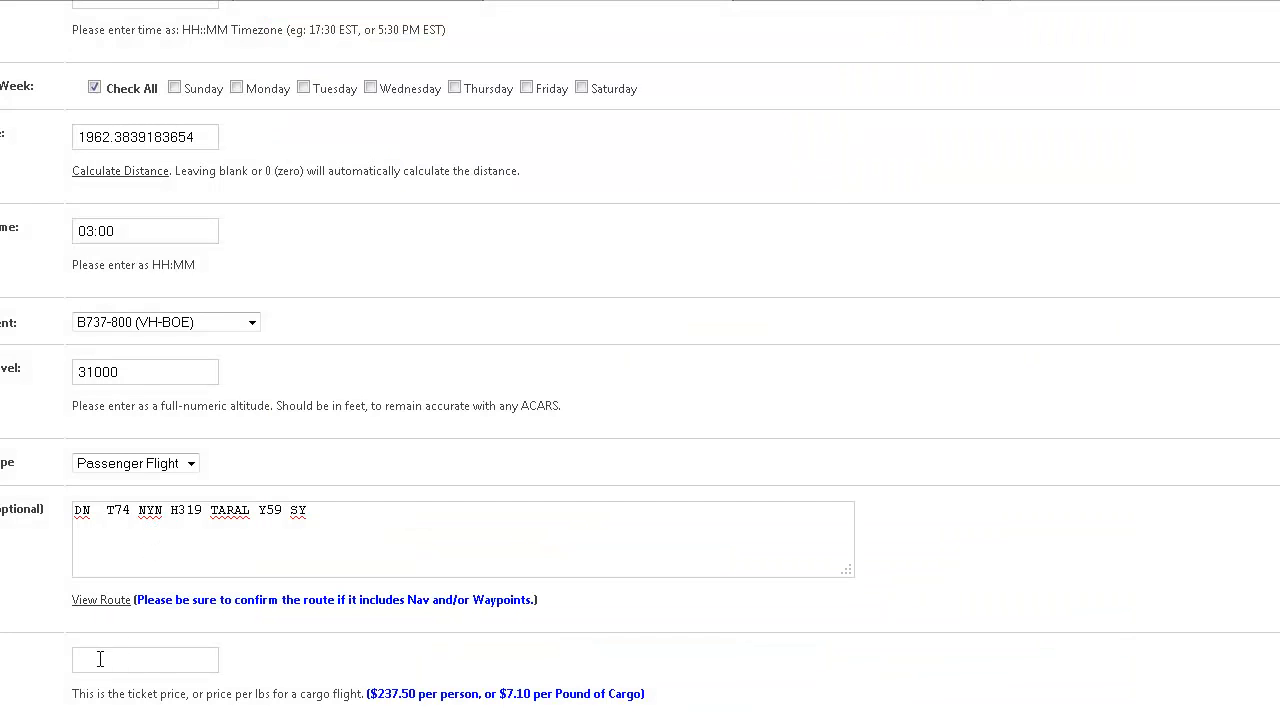
Set the new schedule's ticket price to 513.00.
{"action": "left_click", "coordinate": [105, 657]}
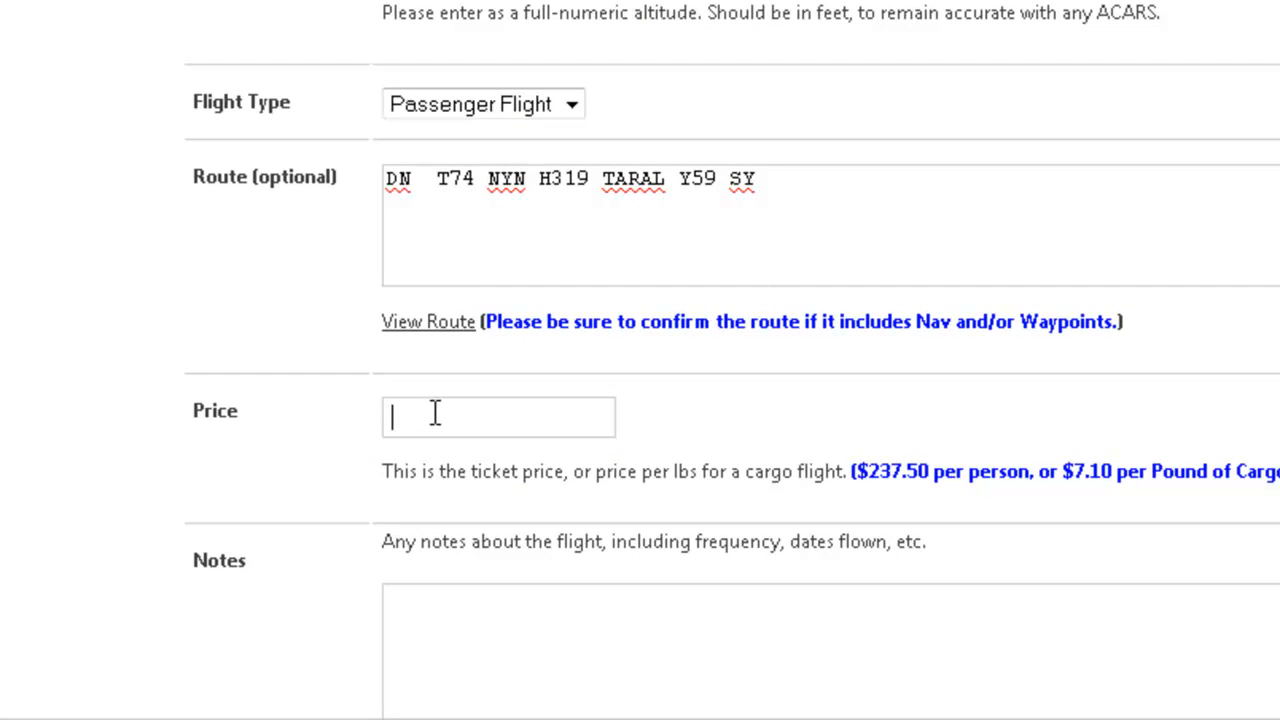
{"action": "type", "text": "5.13"}
{"action": "key", "text": "BackSpace"}
{"action": "key", "text": "BackSpace"}
{"action": "type", "text": "13.00"}
{"action": "scroll", "coordinate": [679, 446], "scroll_direction": "down", "scroll_amount": 4}
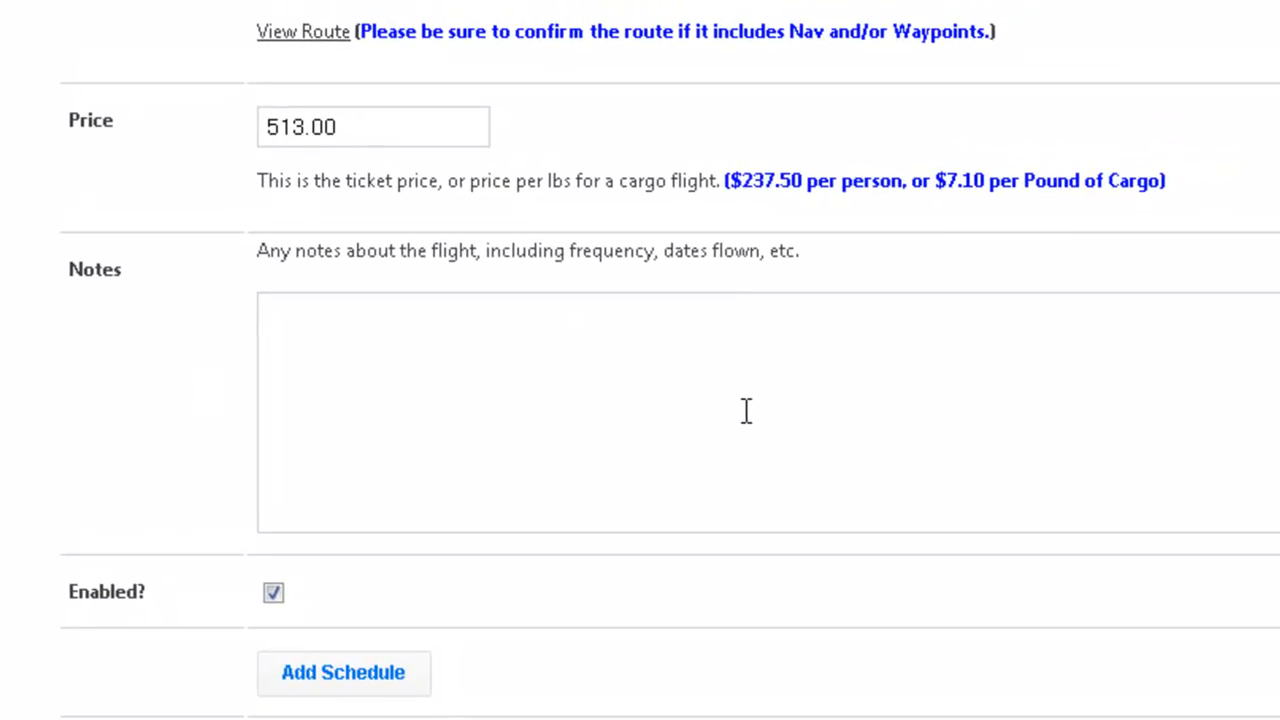
Review all entries of the new YPDN to YSSY schedule and submit it.
{"action": "scroll", "coordinate": [580, 545], "scroll_direction": "up", "scroll_amount": 8}
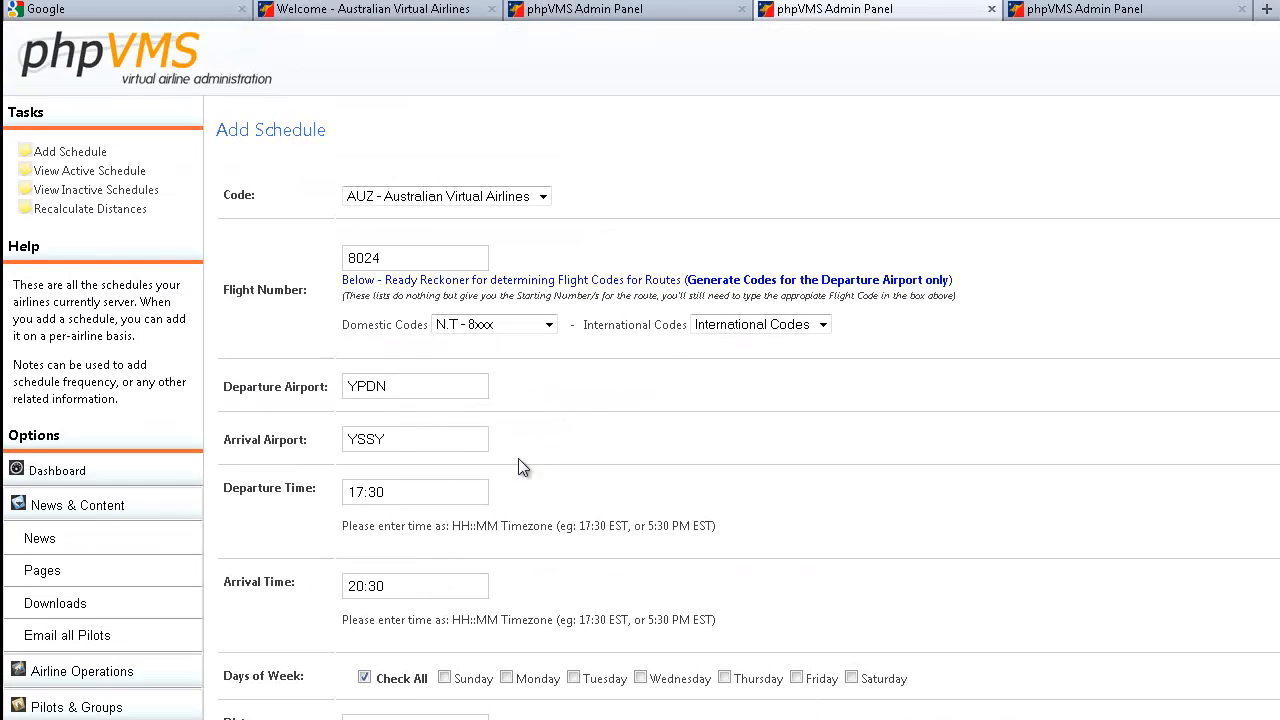
{"action": "scroll", "coordinate": [520, 480], "scroll_direction": "down", "scroll_amount": 4}
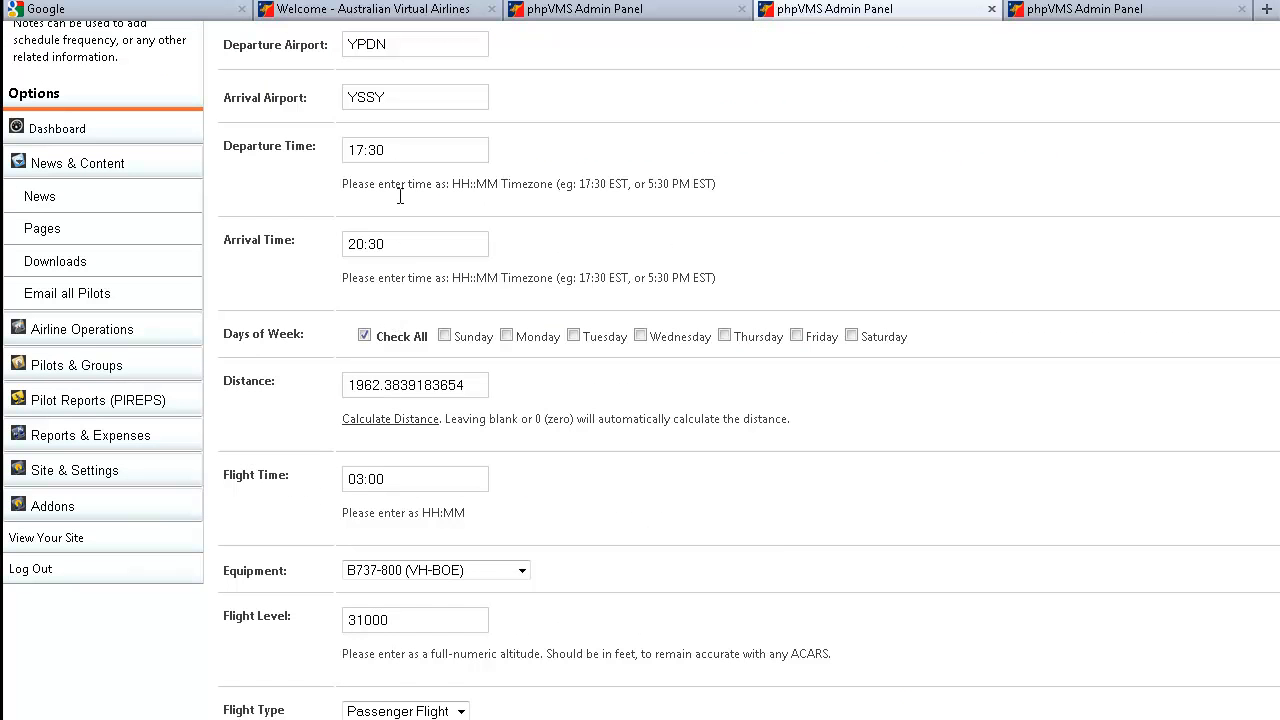
{"action": "scroll", "coordinate": [538, 443], "scroll_direction": "down", "scroll_amount": 1}
{"action": "scroll", "coordinate": [410, 550], "scroll_direction": "down", "scroll_amount": 2}
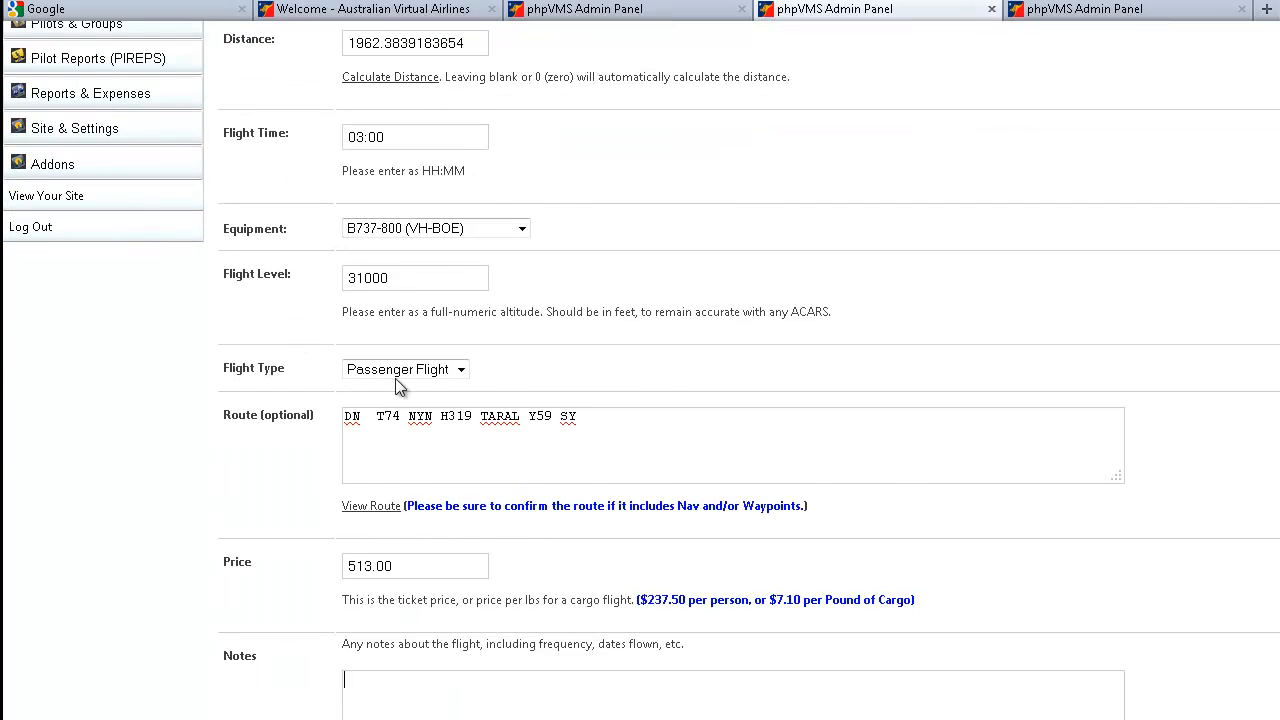
{"action": "scroll", "coordinate": [402, 481], "scroll_direction": "down", "scroll_amount": 1}
{"action": "scroll", "coordinate": [462, 493], "scroll_direction": "up", "scroll_amount": 3}
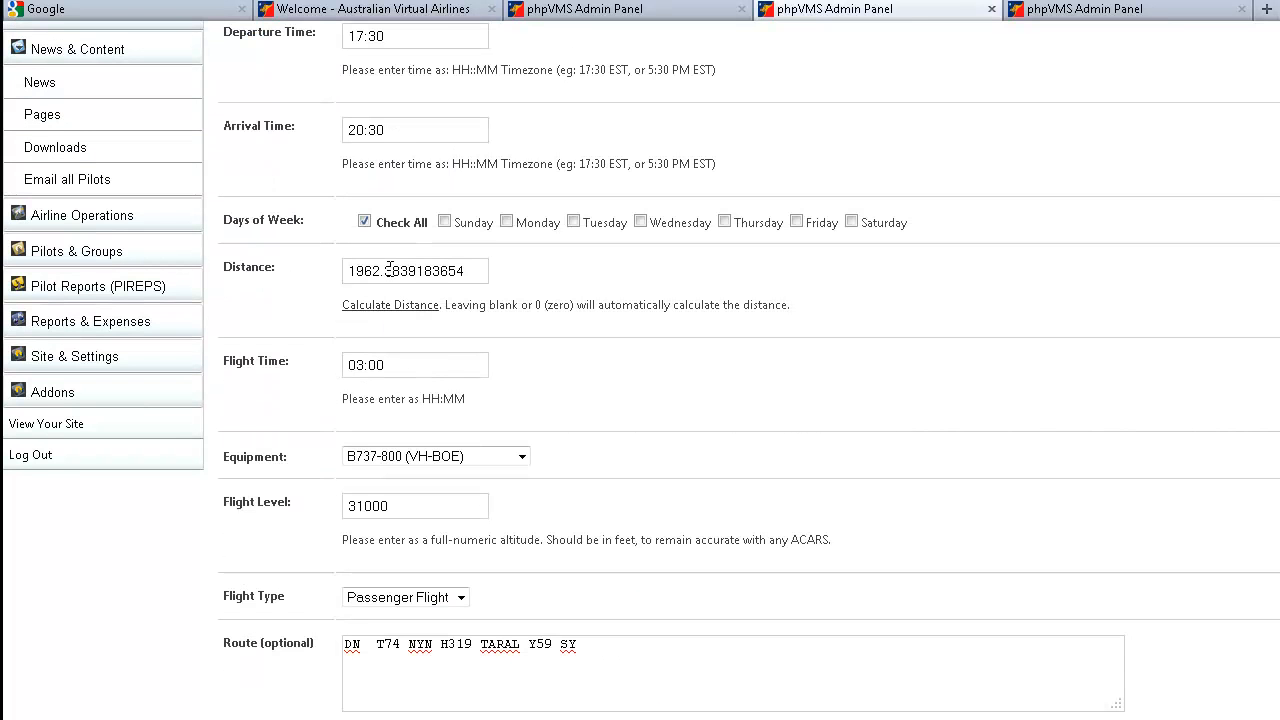
{"action": "scroll", "coordinate": [590, 418], "scroll_direction": "down", "scroll_amount": 3}
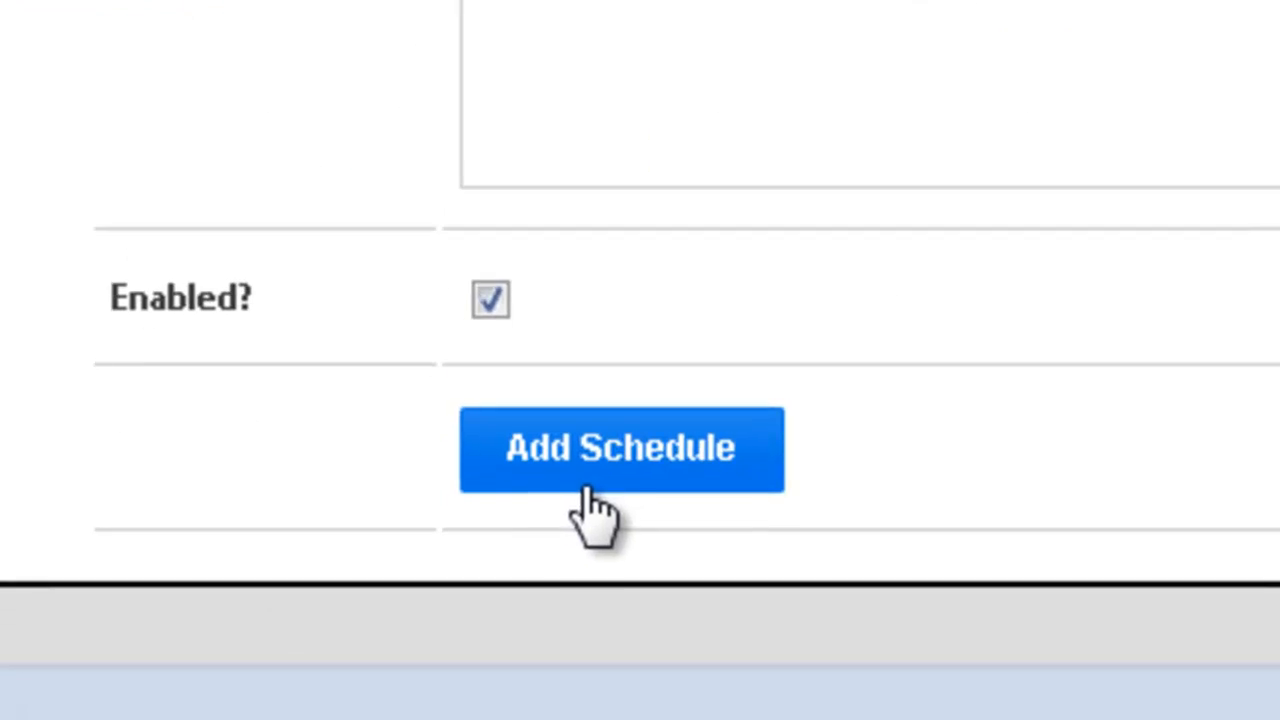
{"action": "left_click", "coordinate": [616, 456]}
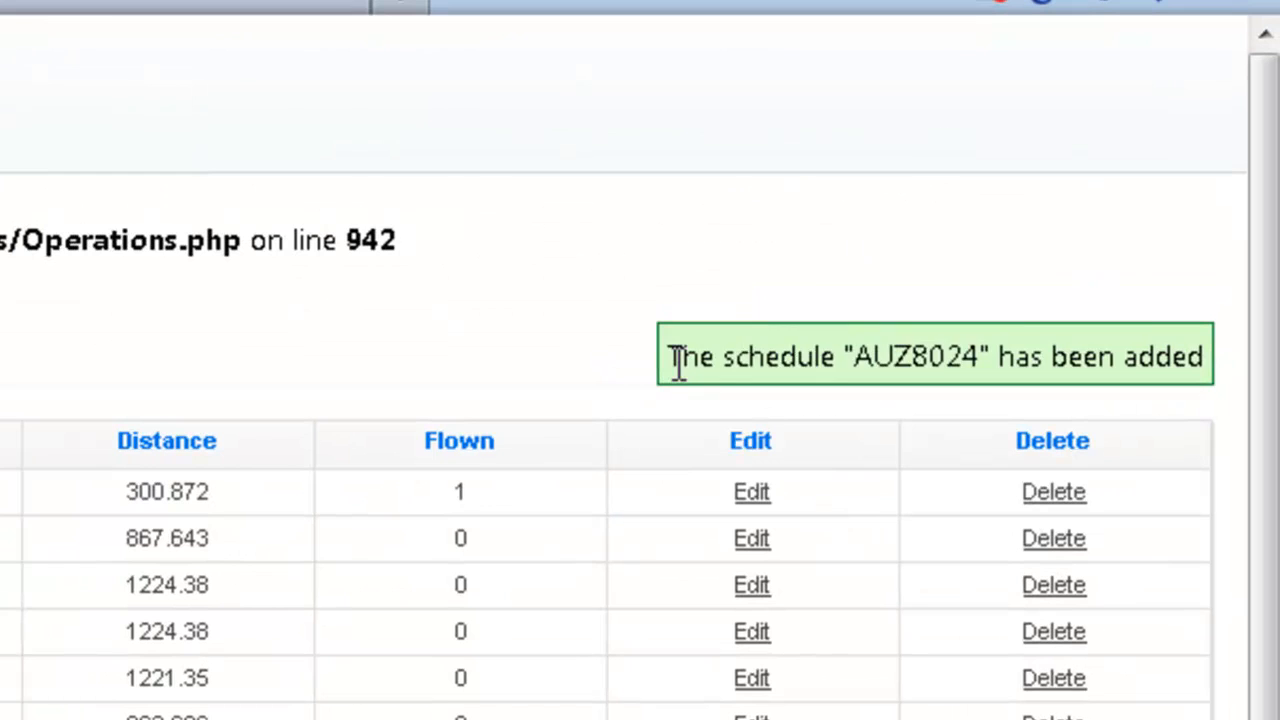
Read the notice and the warning shown above the list of active schedules.
{"action": "left_click_drag", "start_coordinate": [676, 360], "coordinate": [1170, 366]}
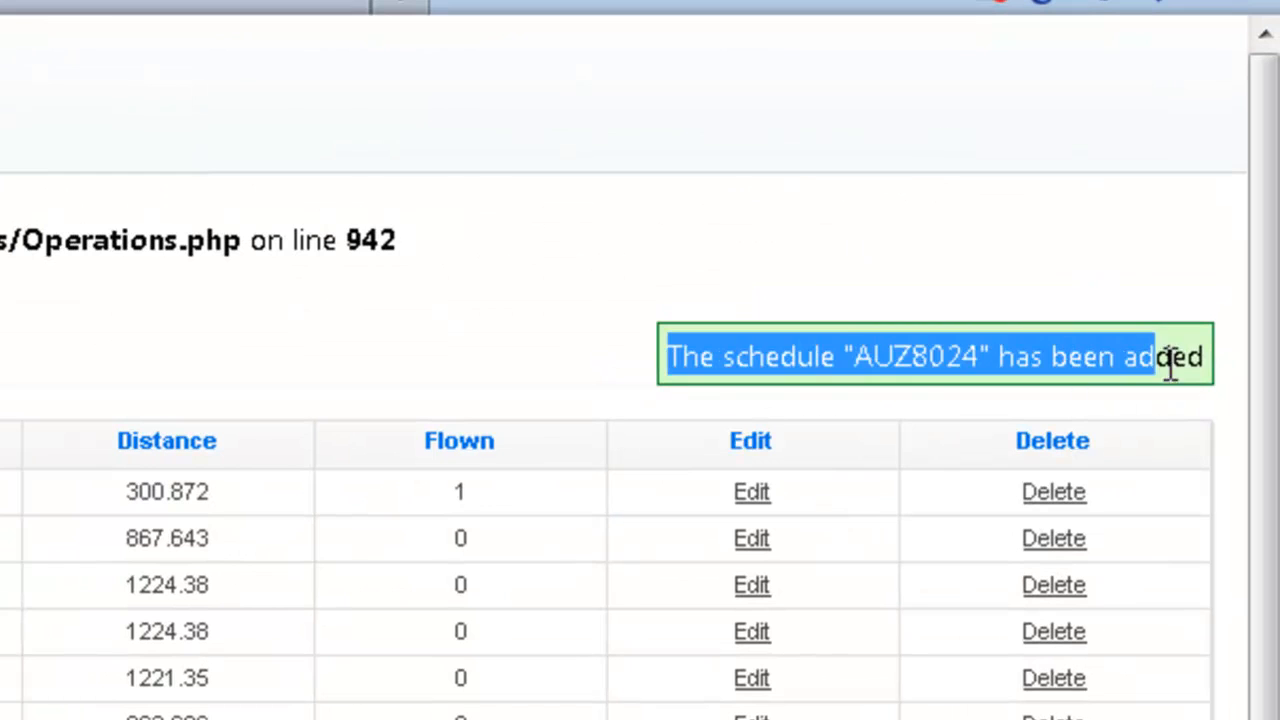
{"action": "left_click", "coordinate": [224, 350]}
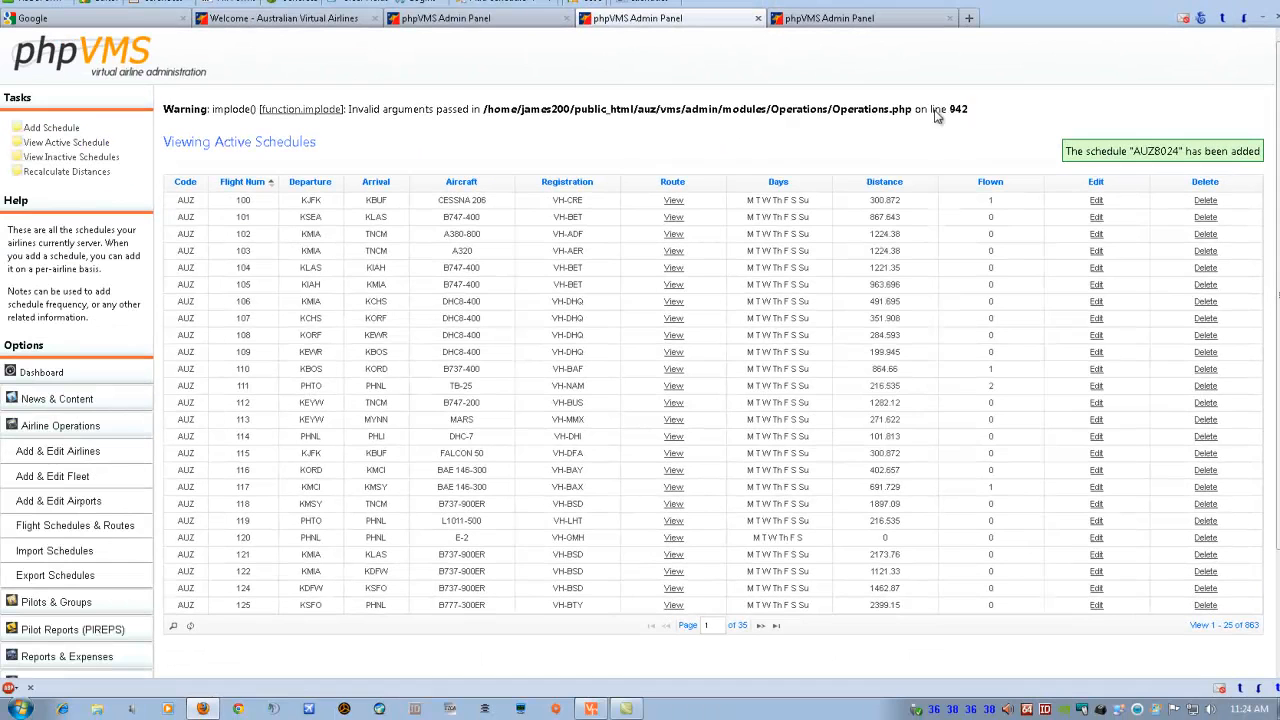
{"action": "left_click_drag", "start_coordinate": [970, 110], "coordinate": [349, 110]}
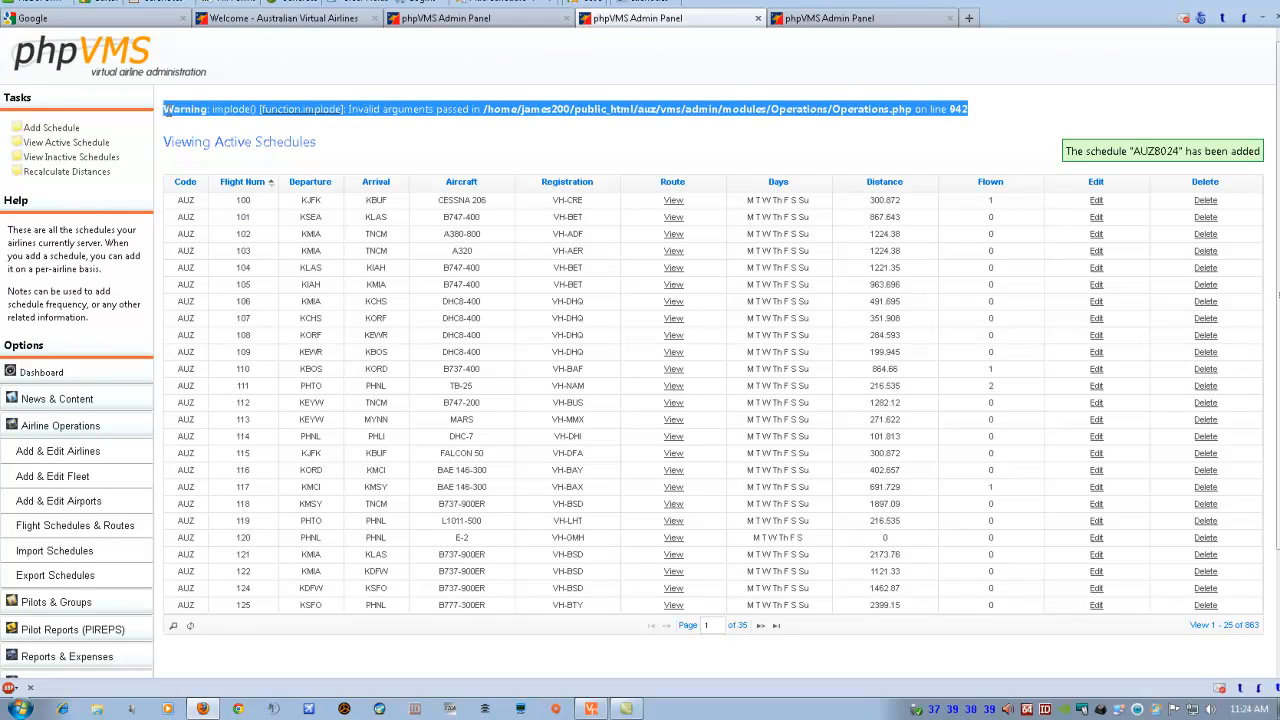
{"action": "left_click", "coordinate": [418, 147]}
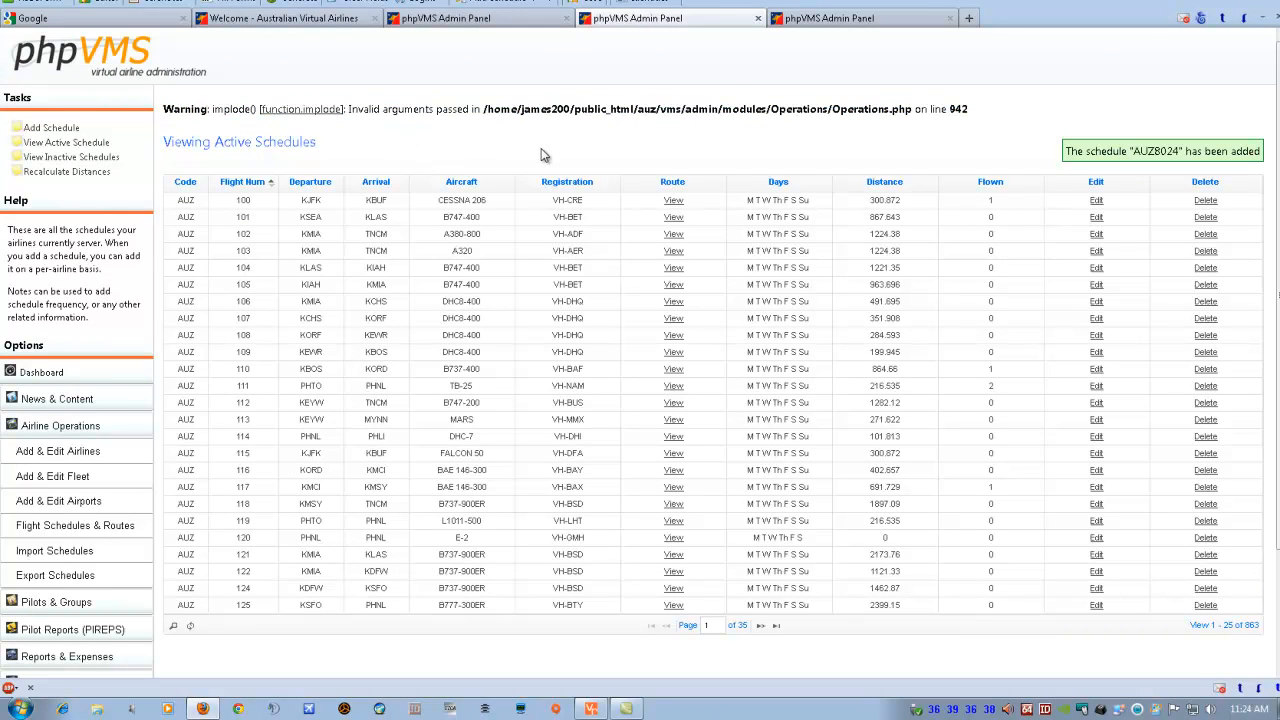
{"action": "left_click", "coordinate": [748, 218]}
Open the airline site's public schedule list and find flight AUZ8024 from YPDN to YSSY in it.
{"action": "left_click", "coordinate": [333, 22]}
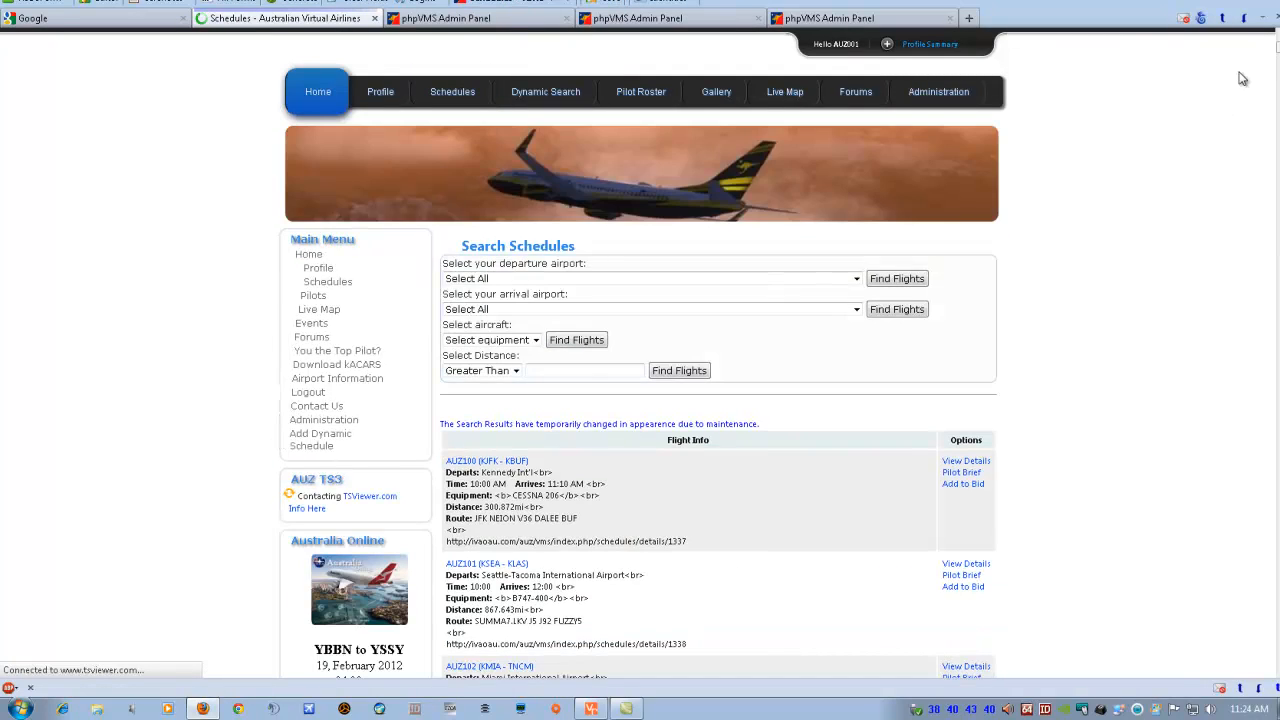
{"action": "left_click_drag", "start_coordinate": [1278, 46], "coordinate": [1257, 615]}
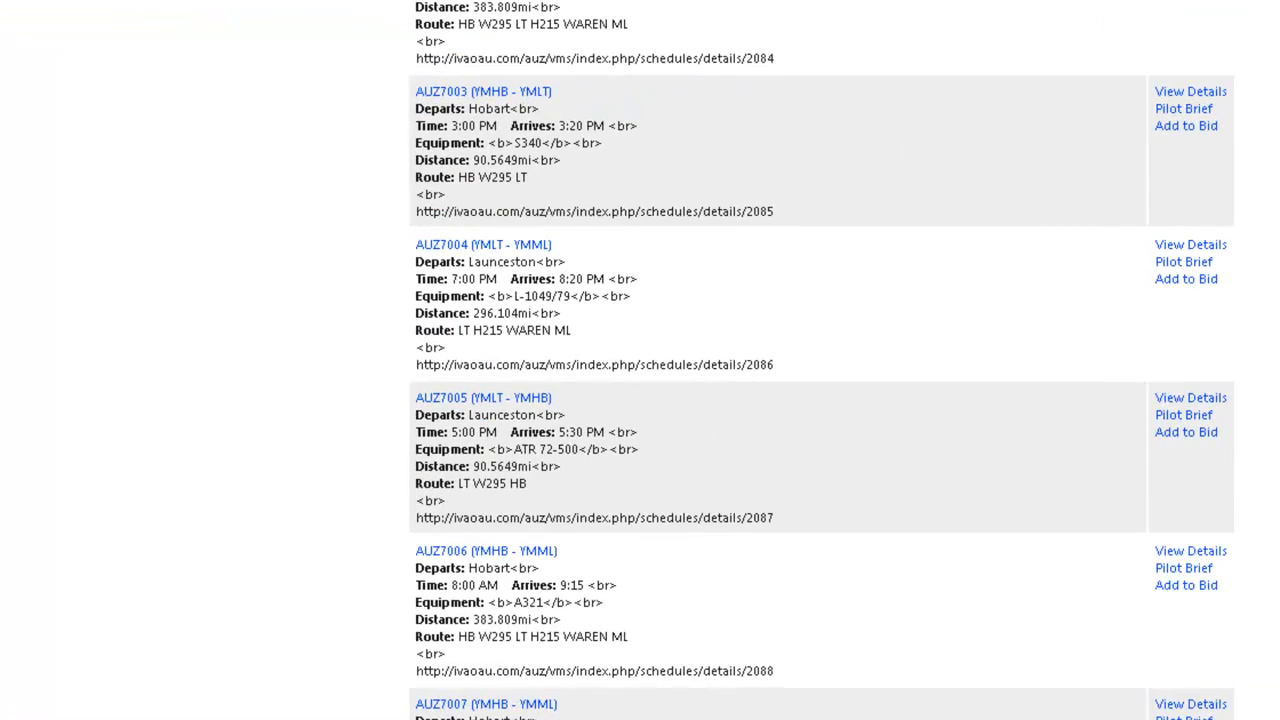
{"action": "scroll", "coordinate": [820, 360], "scroll_direction": "down", "scroll_amount": 16}
{"action": "scroll", "coordinate": [820, 360], "scroll_direction": "down", "scroll_amount": 20}
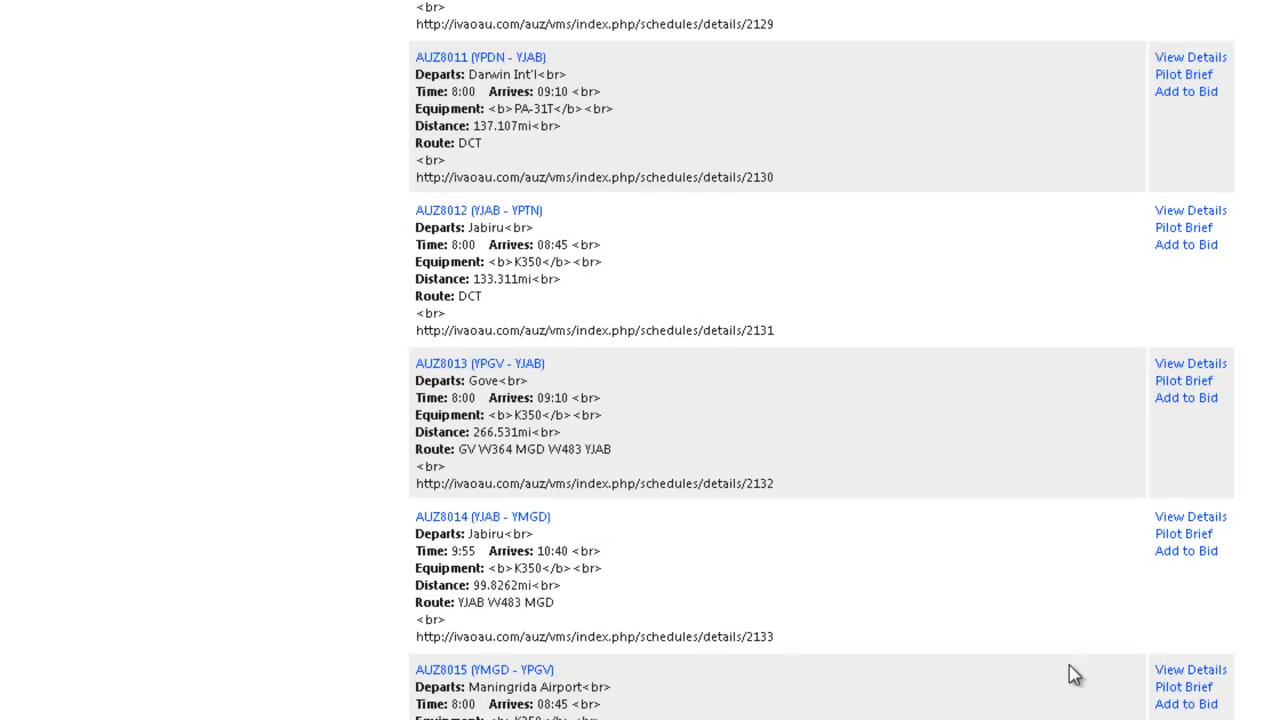
{"action": "scroll", "coordinate": [627, 660], "scroll_direction": "down", "scroll_amount": 10}
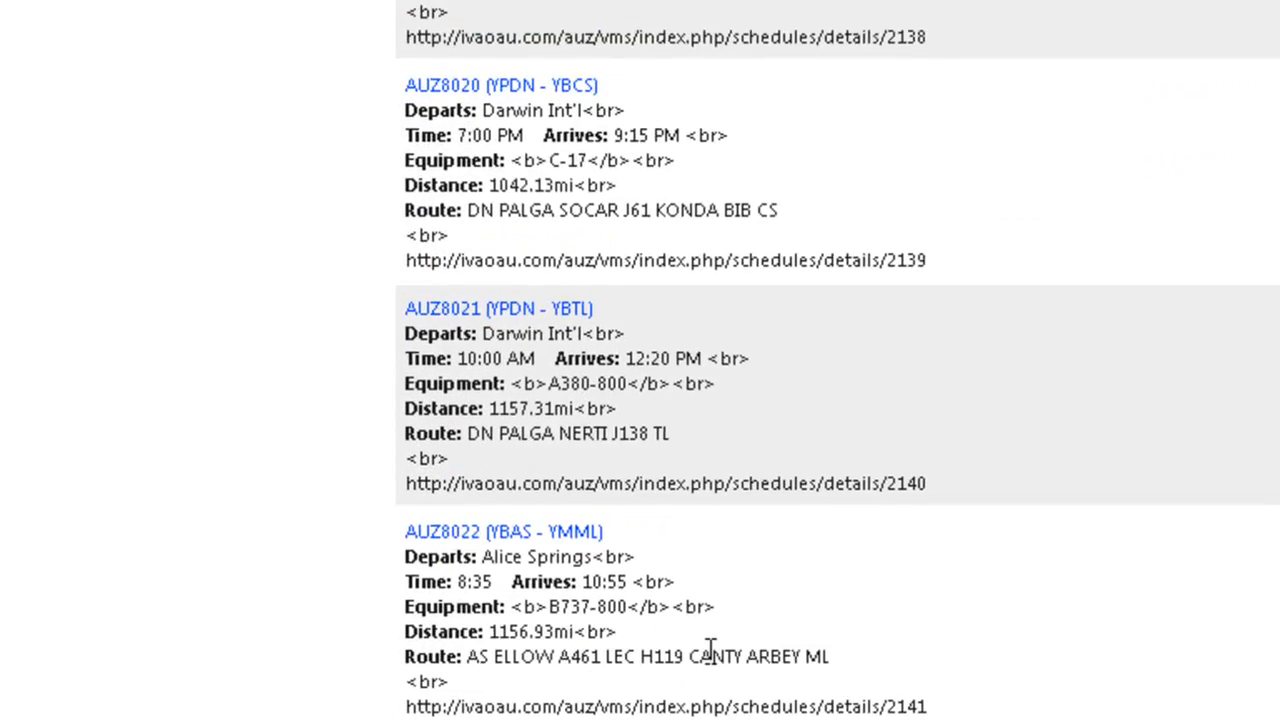
{"action": "scroll", "coordinate": [709, 651], "scroll_direction": "down", "scroll_amount": 3}
{"action": "scroll", "coordinate": [408, 660], "scroll_direction": "down", "scroll_amount": 2}
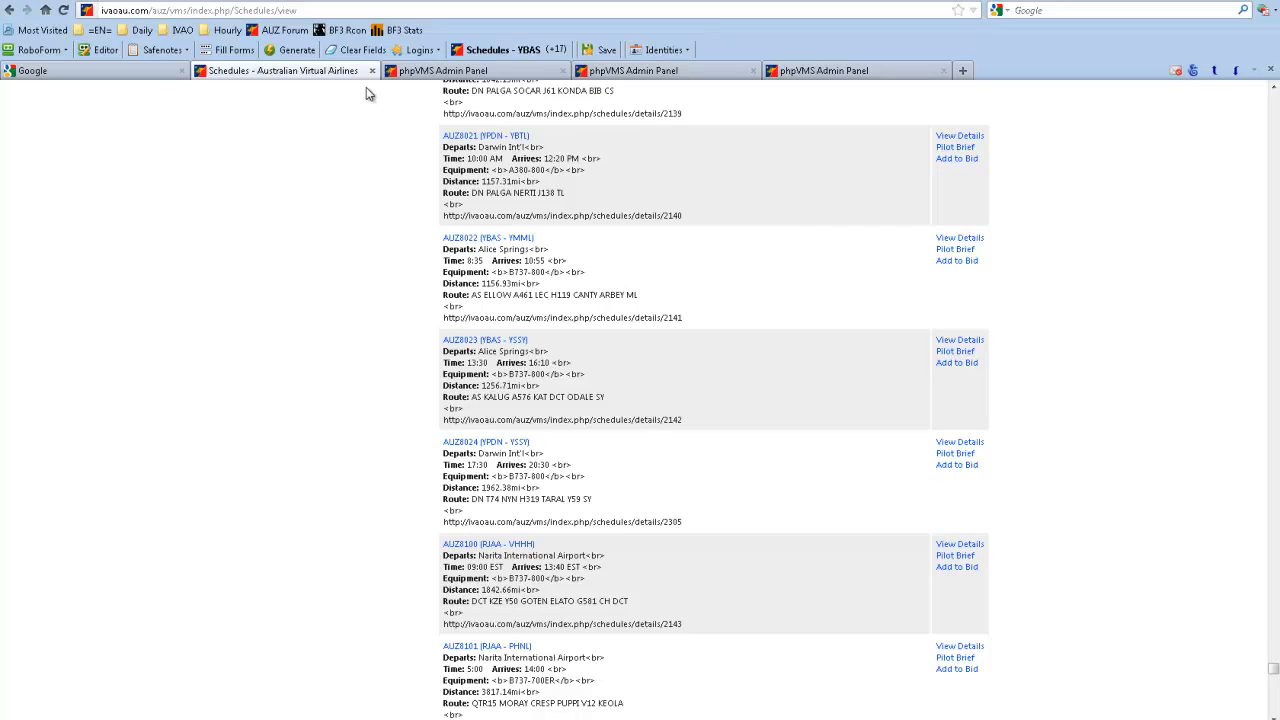
{"action": "left_click", "coordinate": [442, 72]}
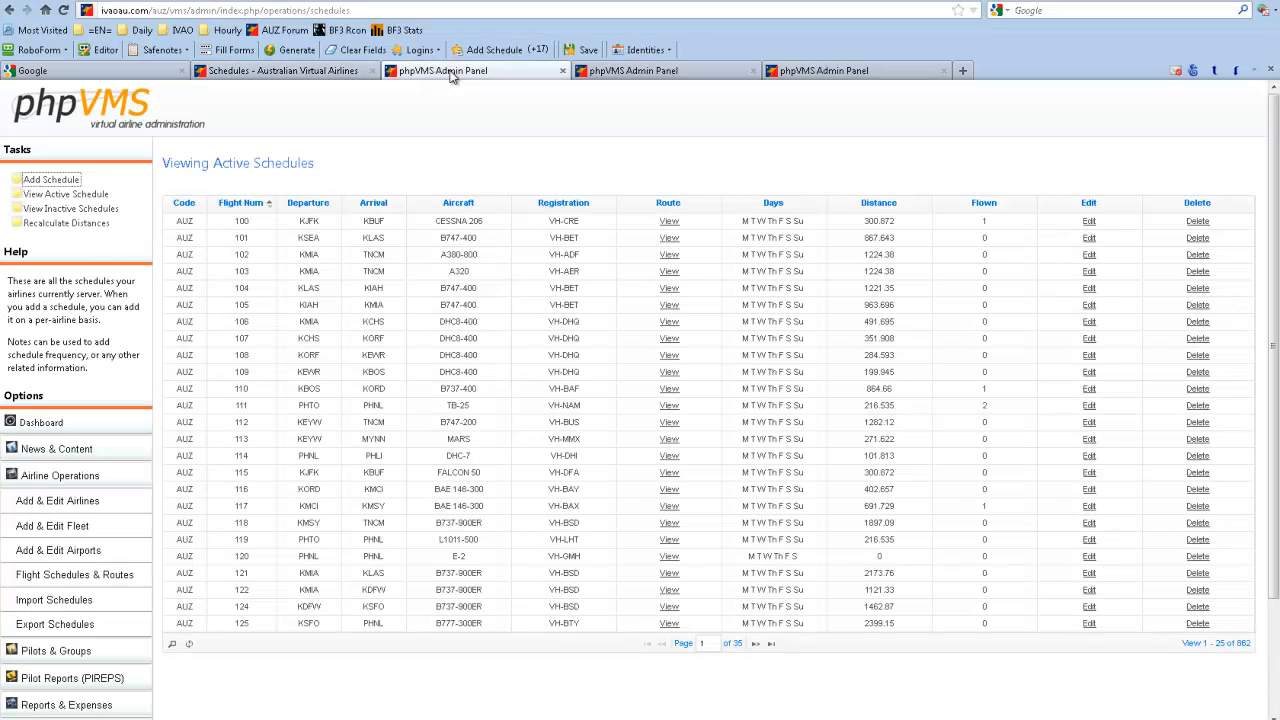
{"action": "left_click", "coordinate": [336, 75]}
{"action": "left_click", "coordinate": [846, 71]}
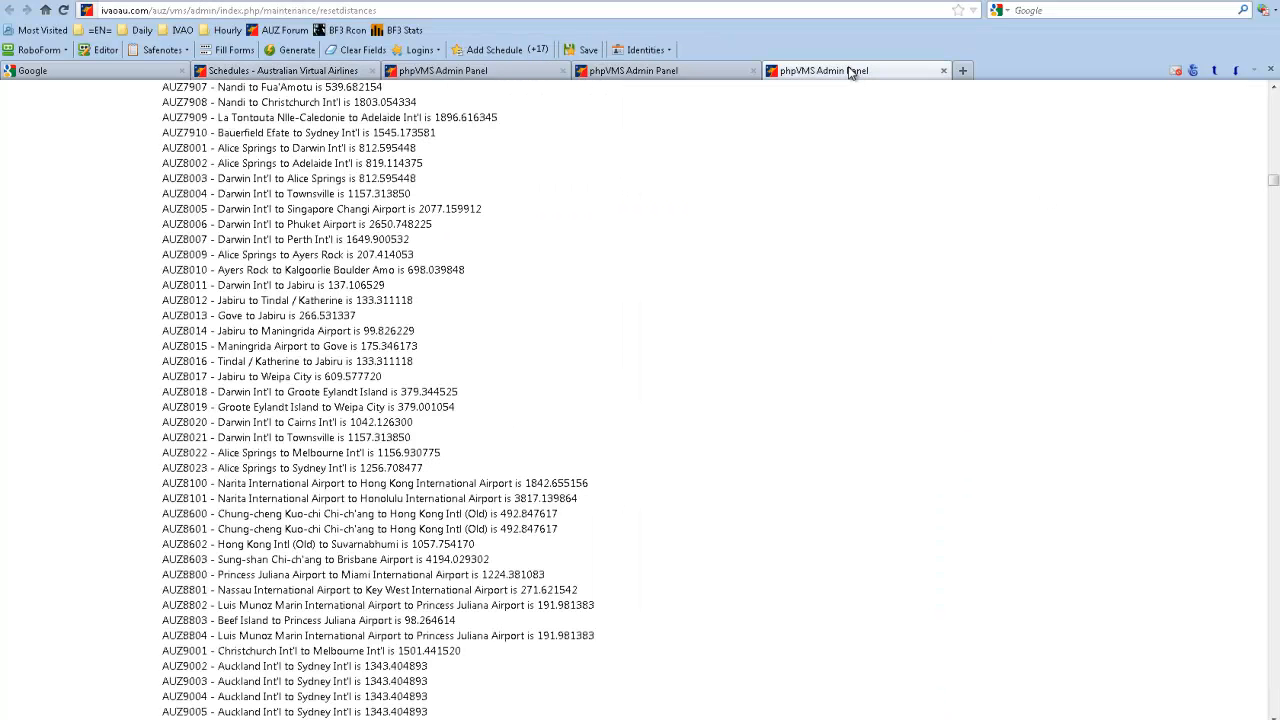
{"action": "left_click", "coordinate": [318, 72]}
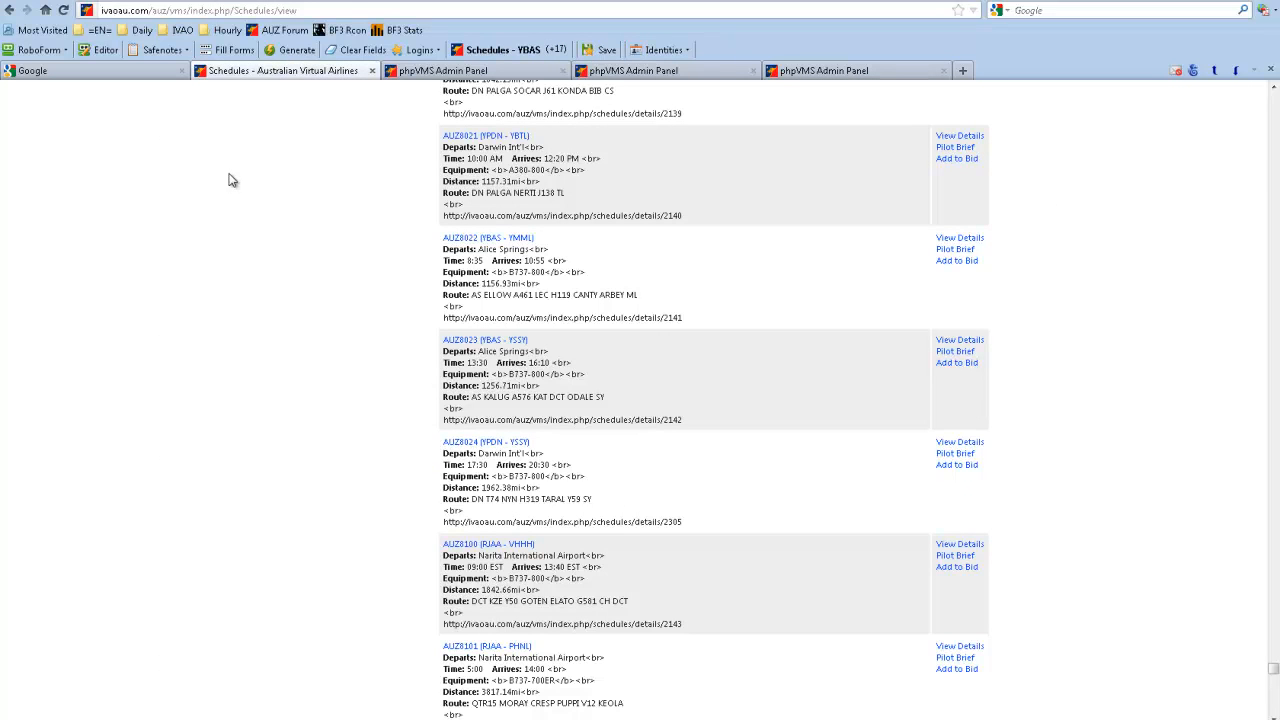
Open the bookmarked AUZ Pilot Center and go to its Add Dynamic Schedule form.
{"action": "left_click", "coordinate": [224, 30]}
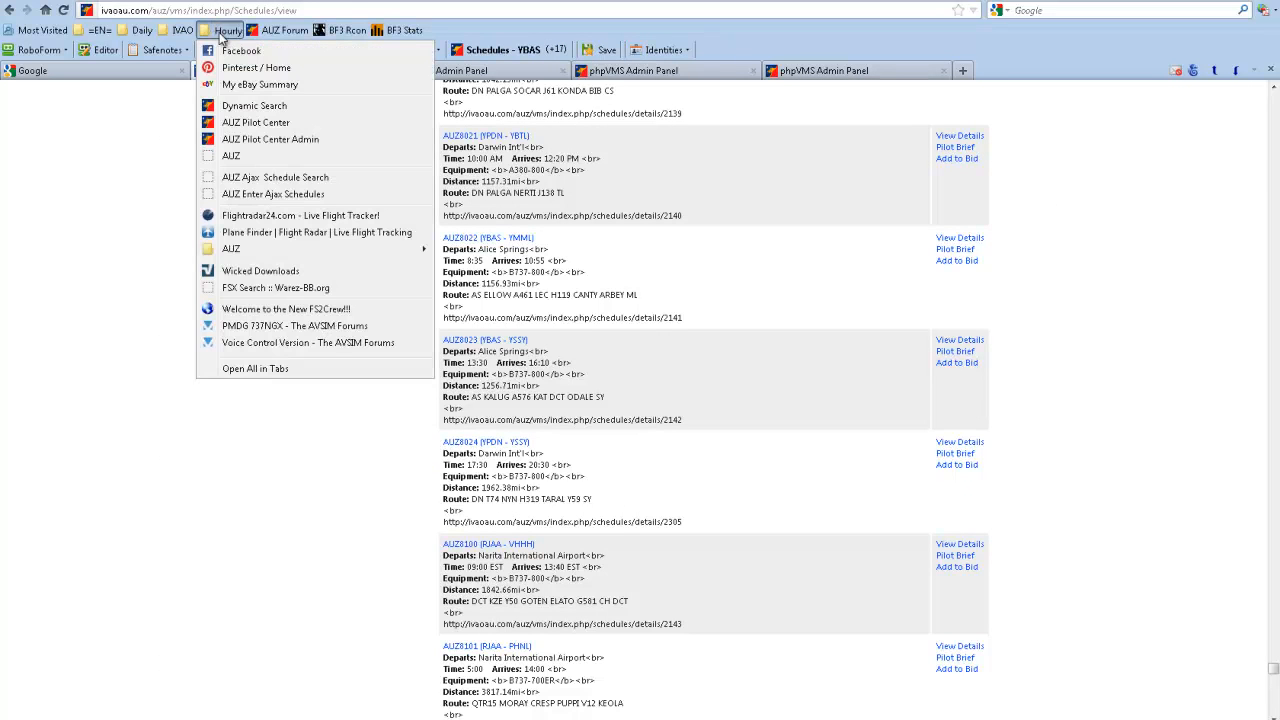
{"action": "left_click", "coordinate": [263, 125]}
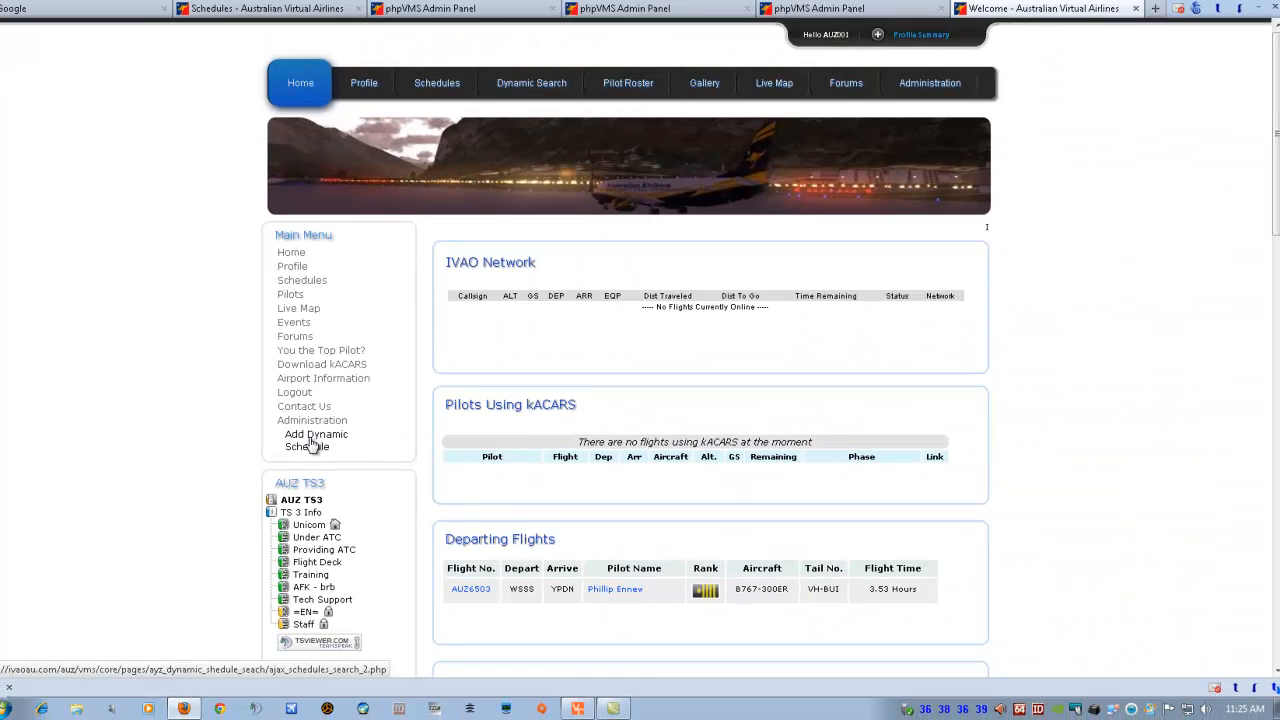
{"action": "left_click", "coordinate": [310, 443]}
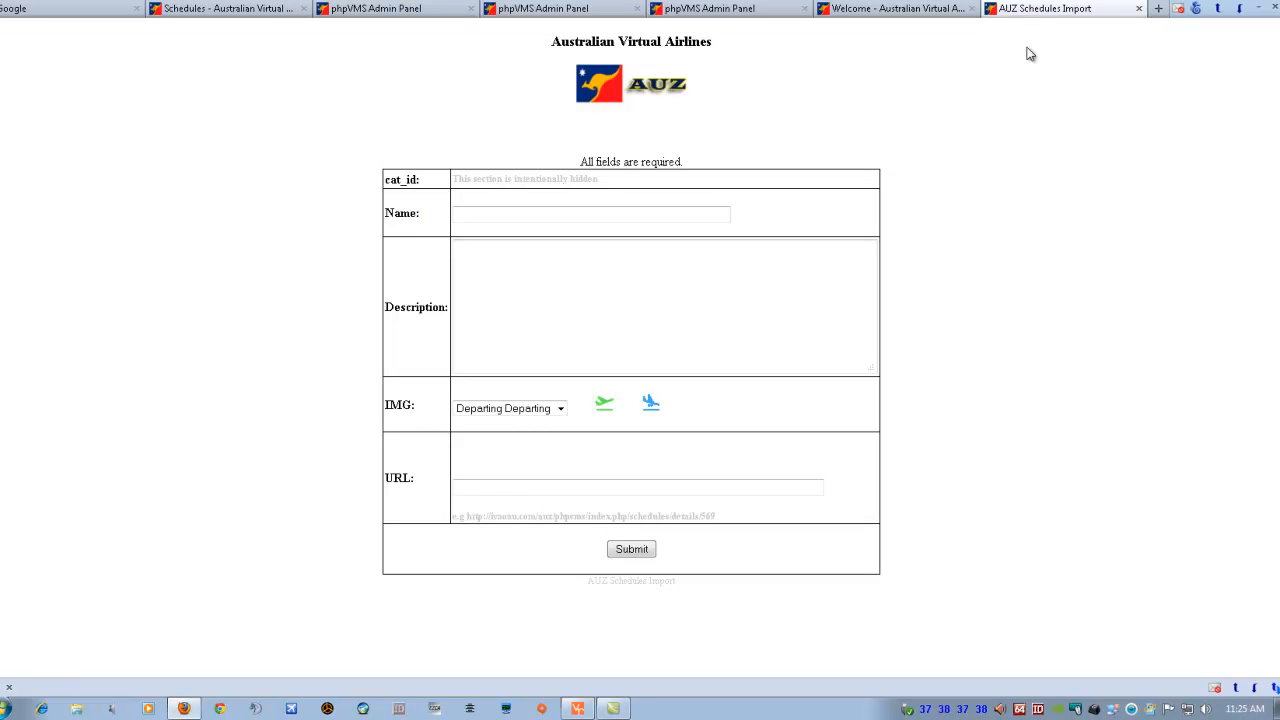
Check the schedule list, pilot center and AUZ Schedules Import pages, and close the pilot center welcome page.
{"action": "left_click", "coordinate": [230, 9]}
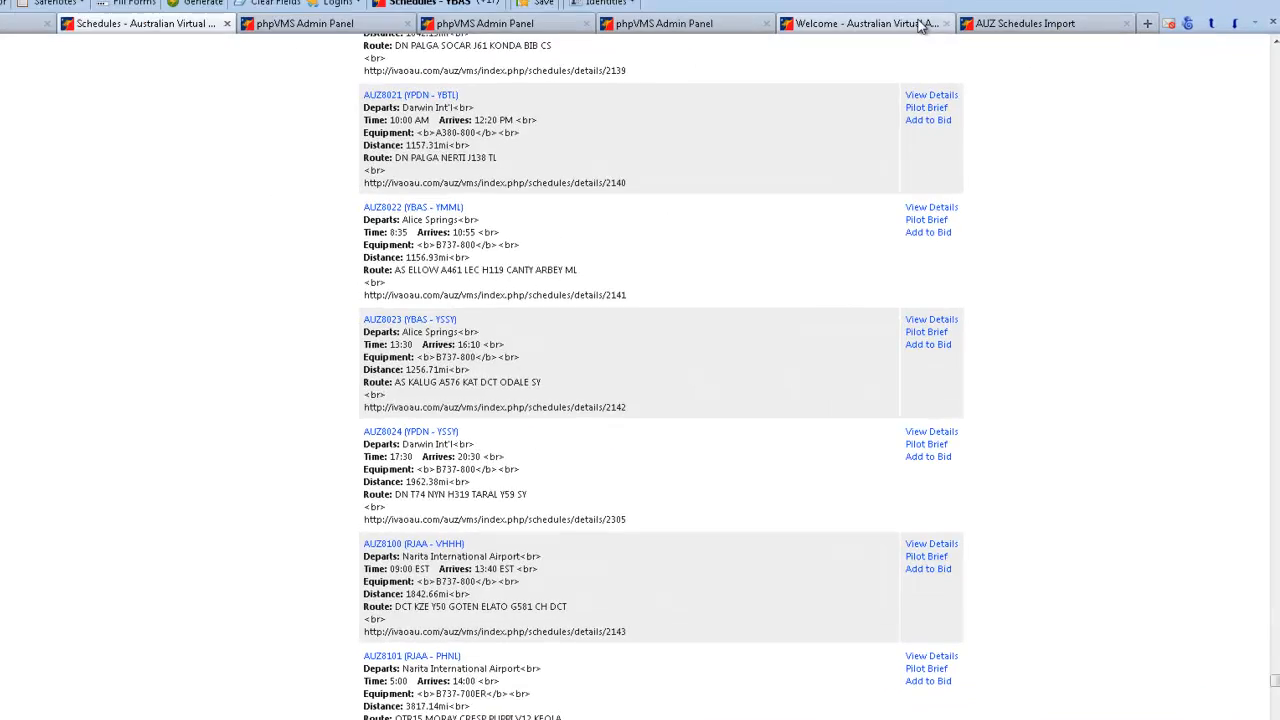
{"action": "left_click", "coordinate": [940, 9]}
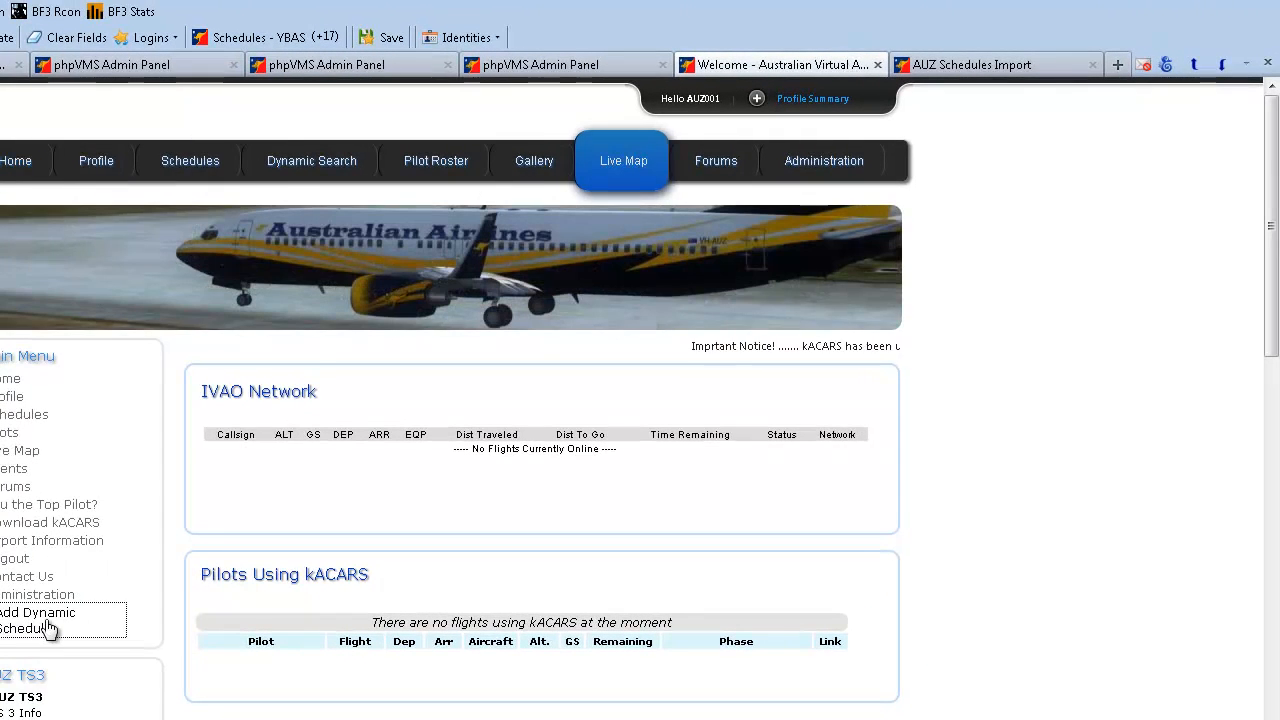
{"action": "left_click", "coordinate": [1043, 64]}
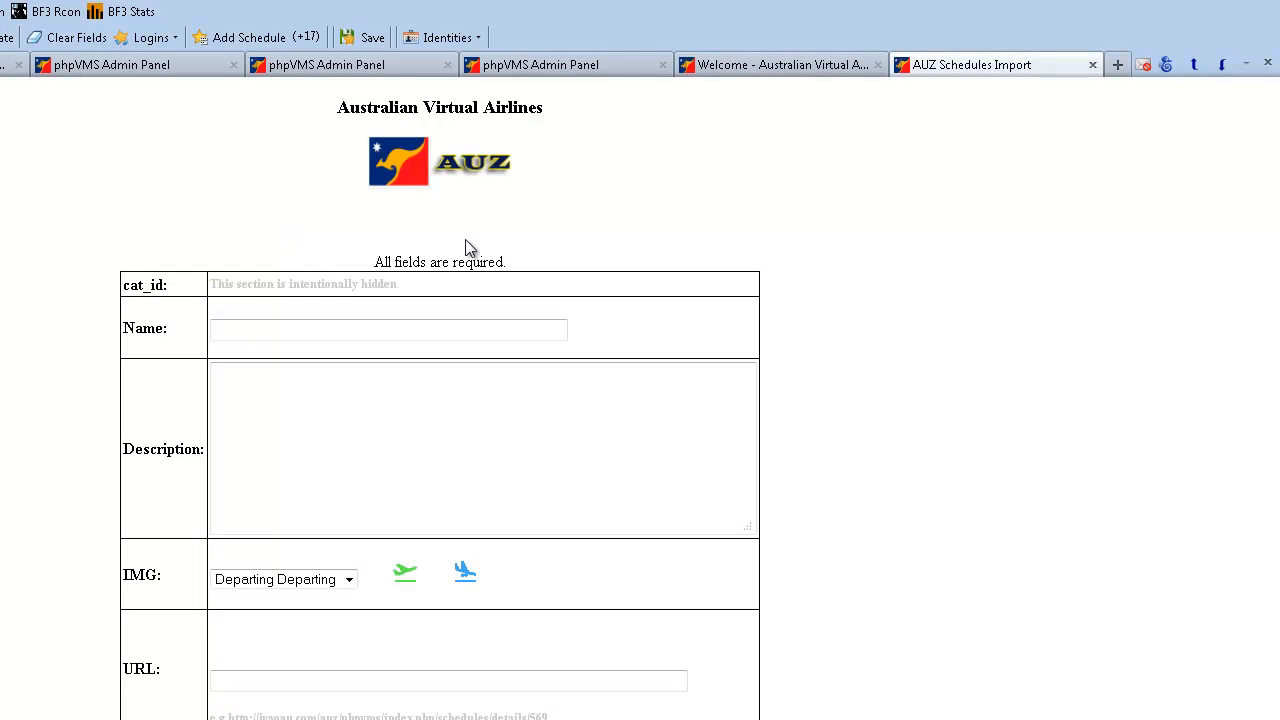
{"action": "left_click", "coordinate": [790, 66]}
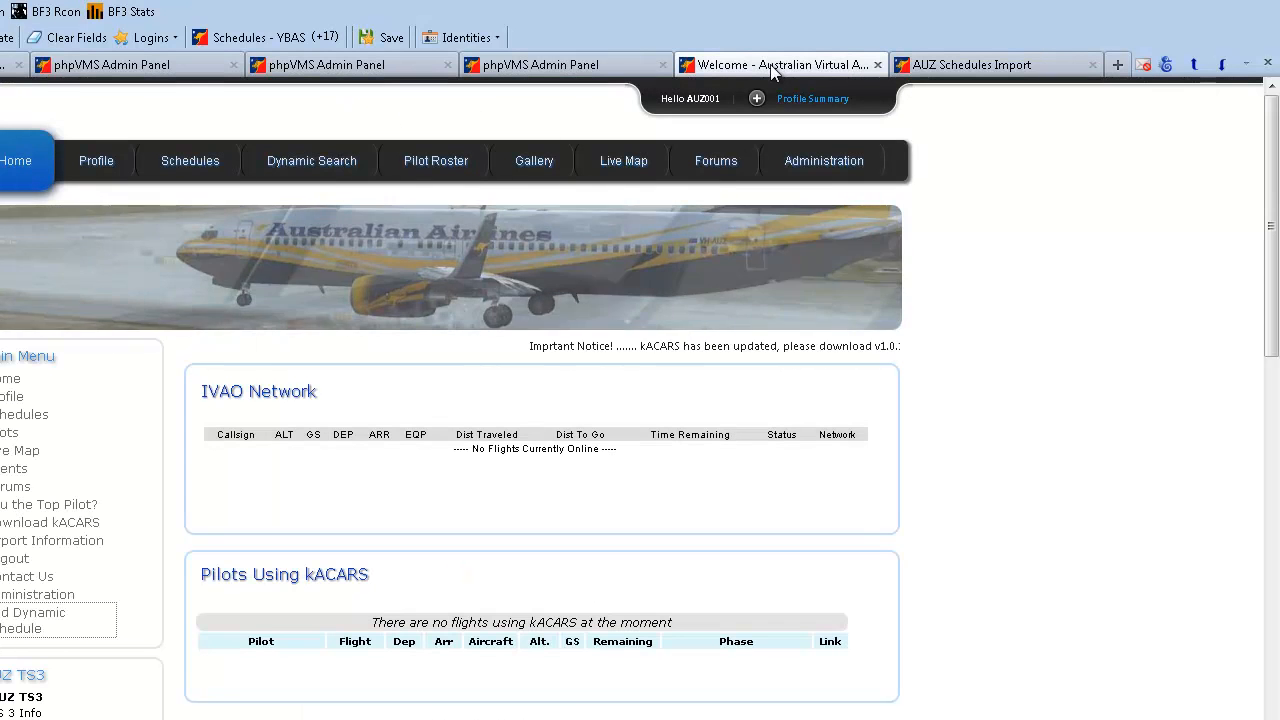
{"action": "left_click", "coordinate": [877, 64]}
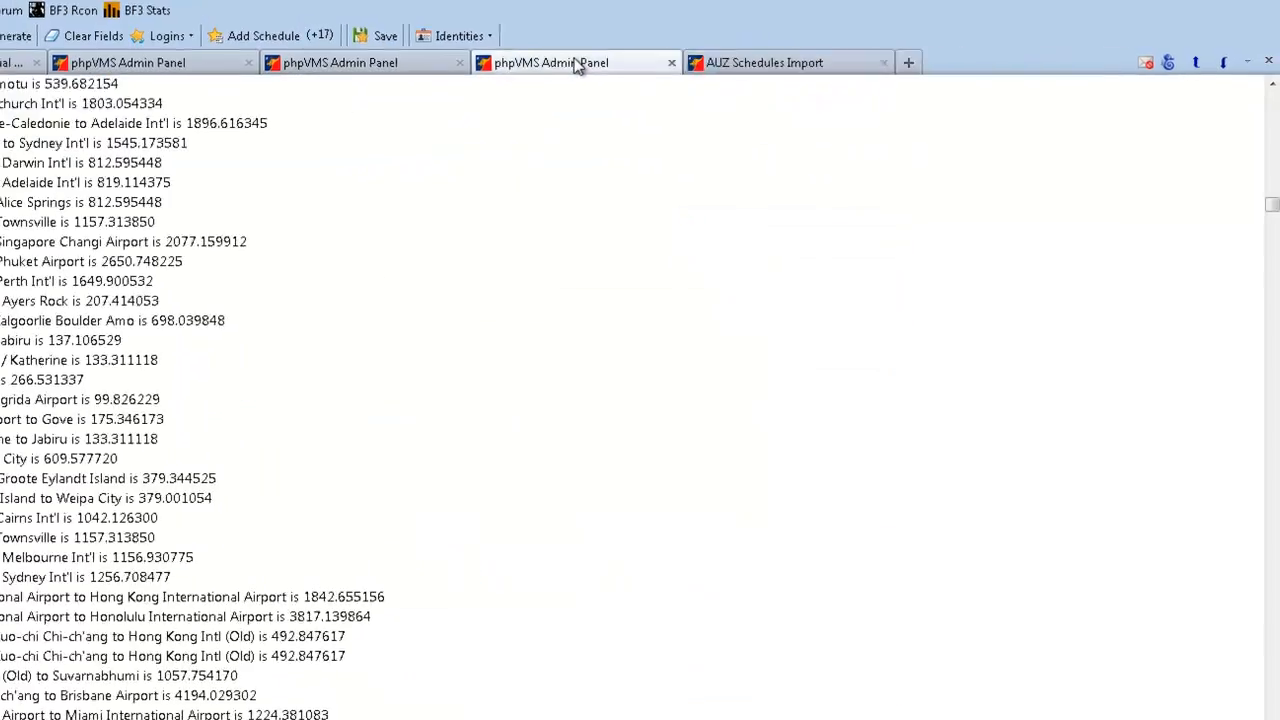
Look through the recalculated flight distances listed on the maintenance page.
{"action": "left_click", "coordinate": [571, 62]}
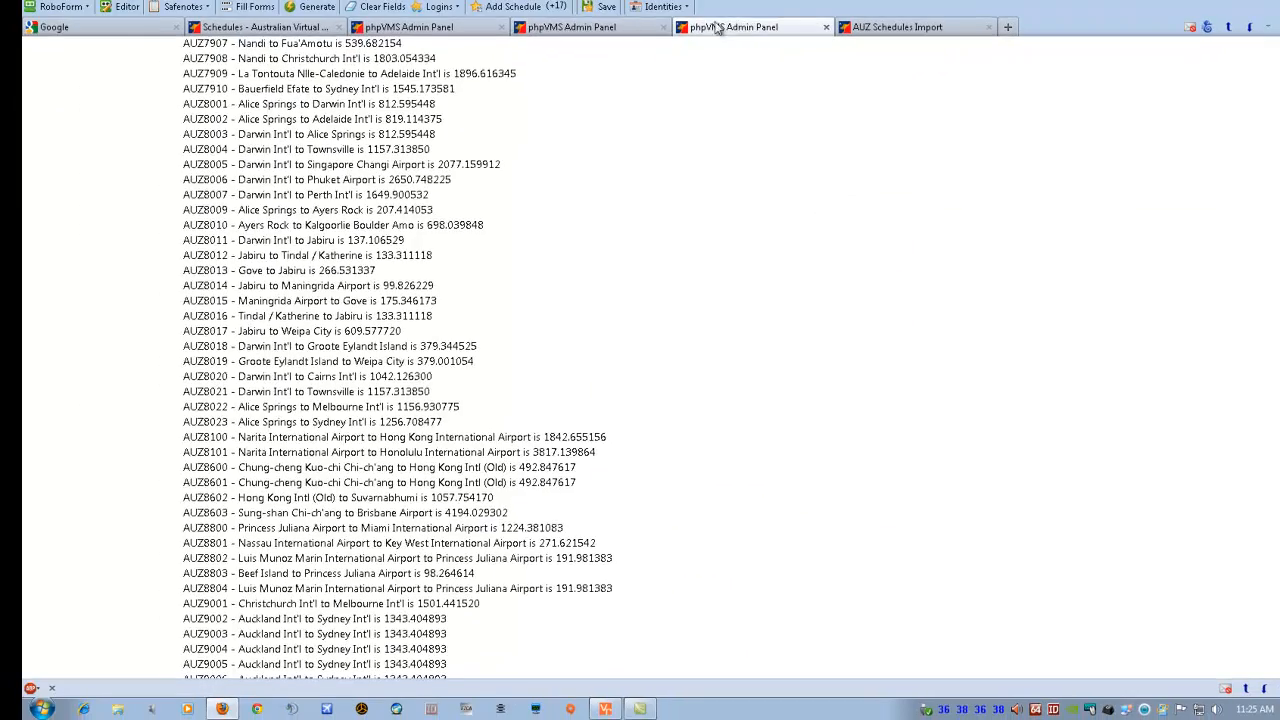
{"action": "left_click", "coordinate": [600, 27]}
{"action": "left_click", "coordinate": [755, 28]}
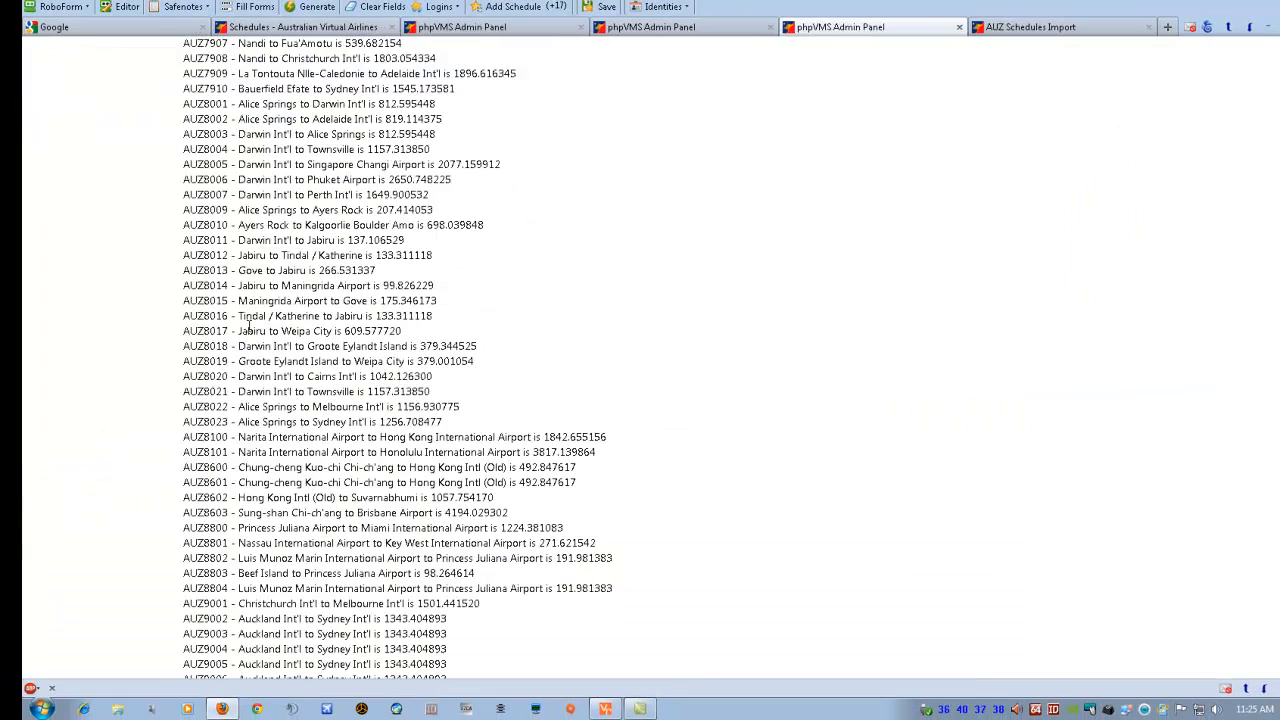
{"action": "scroll", "coordinate": [243, 327], "scroll_direction": "down", "scroll_amount": 5}
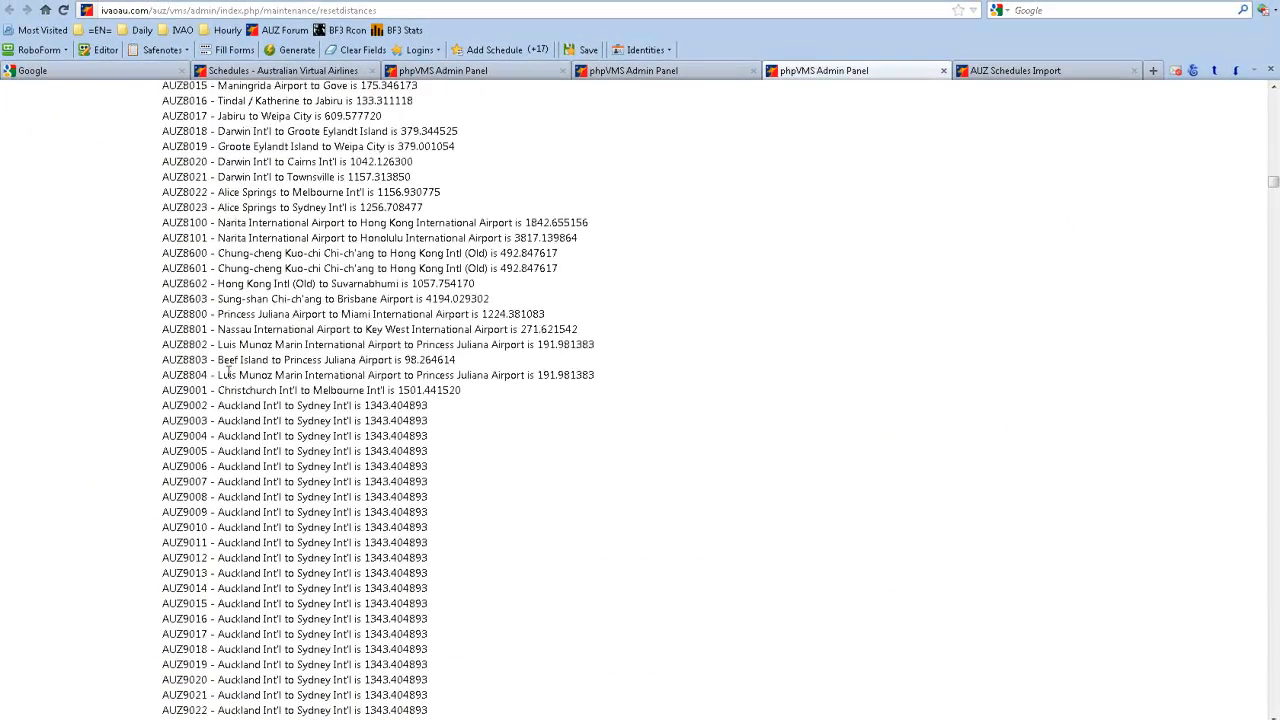
{"action": "scroll", "coordinate": [228, 372], "scroll_direction": "down", "scroll_amount": 5}
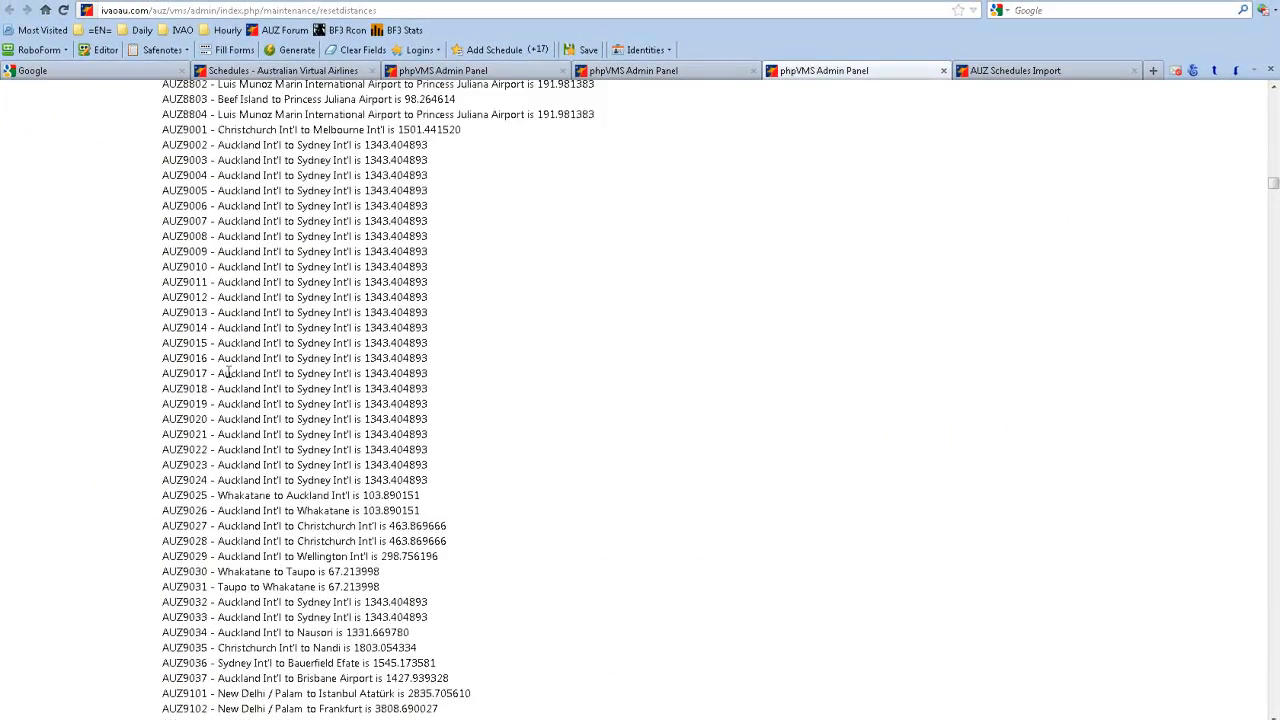
{"action": "scroll", "coordinate": [228, 372], "scroll_direction": "up", "scroll_amount": 20}
{"action": "scroll", "coordinate": [228, 372], "scroll_direction": "up", "scroll_amount": 15}
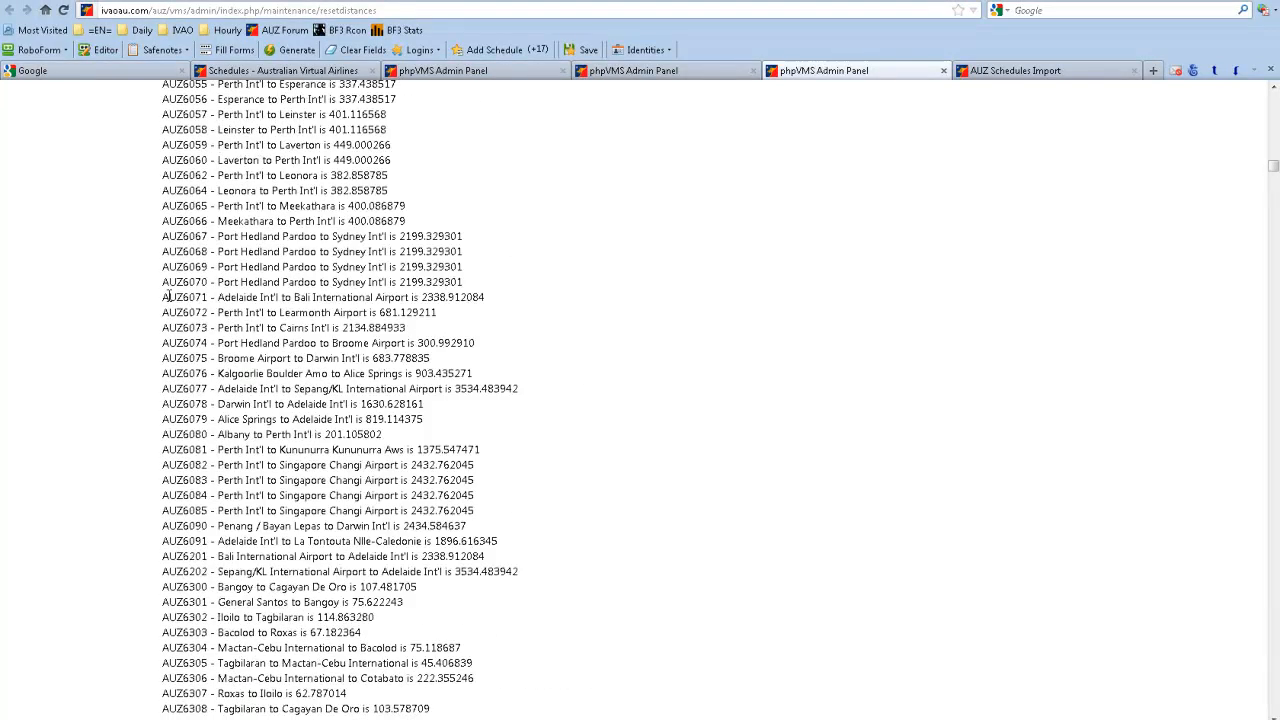
{"action": "scroll", "coordinate": [233, 362], "scroll_direction": "down", "scroll_amount": 20}
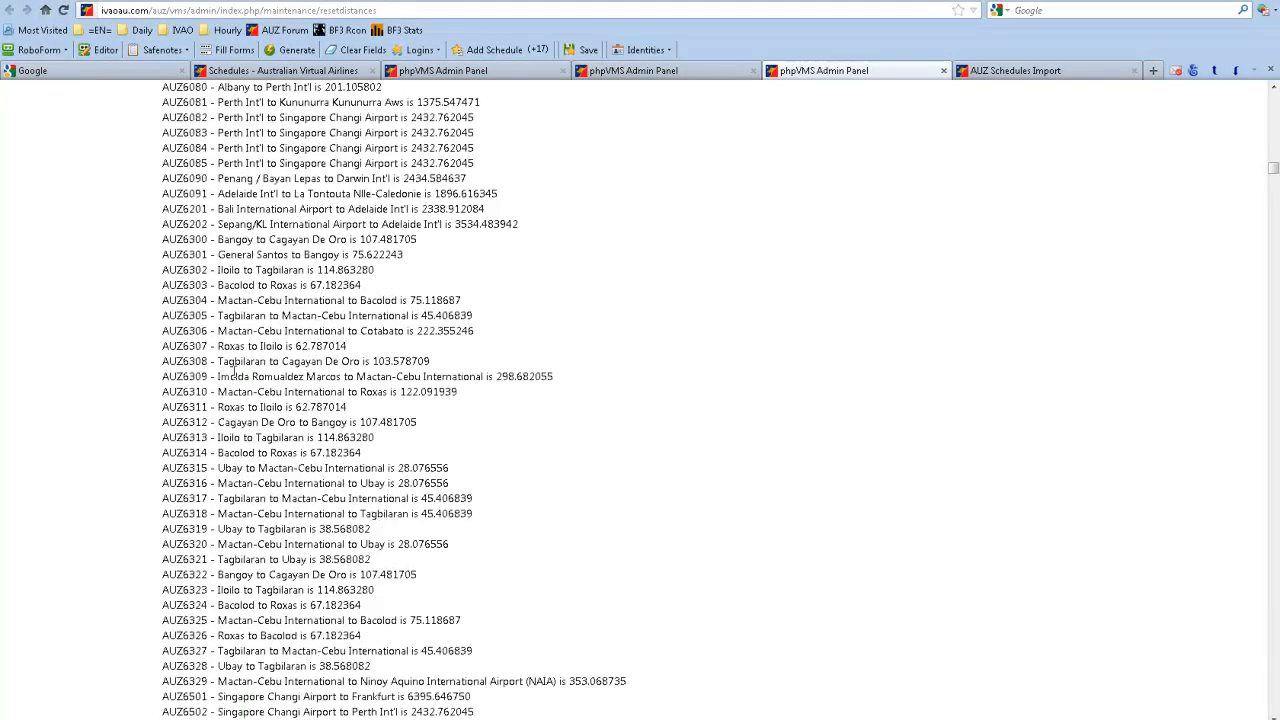
Close the recalculated distances page and return to the admin page where schedule AUZ8024 was added.
{"action": "left_click", "coordinate": [942, 72]}
{"action": "left_click", "coordinate": [463, 75]}
{"action": "left_click", "coordinate": [666, 74]}
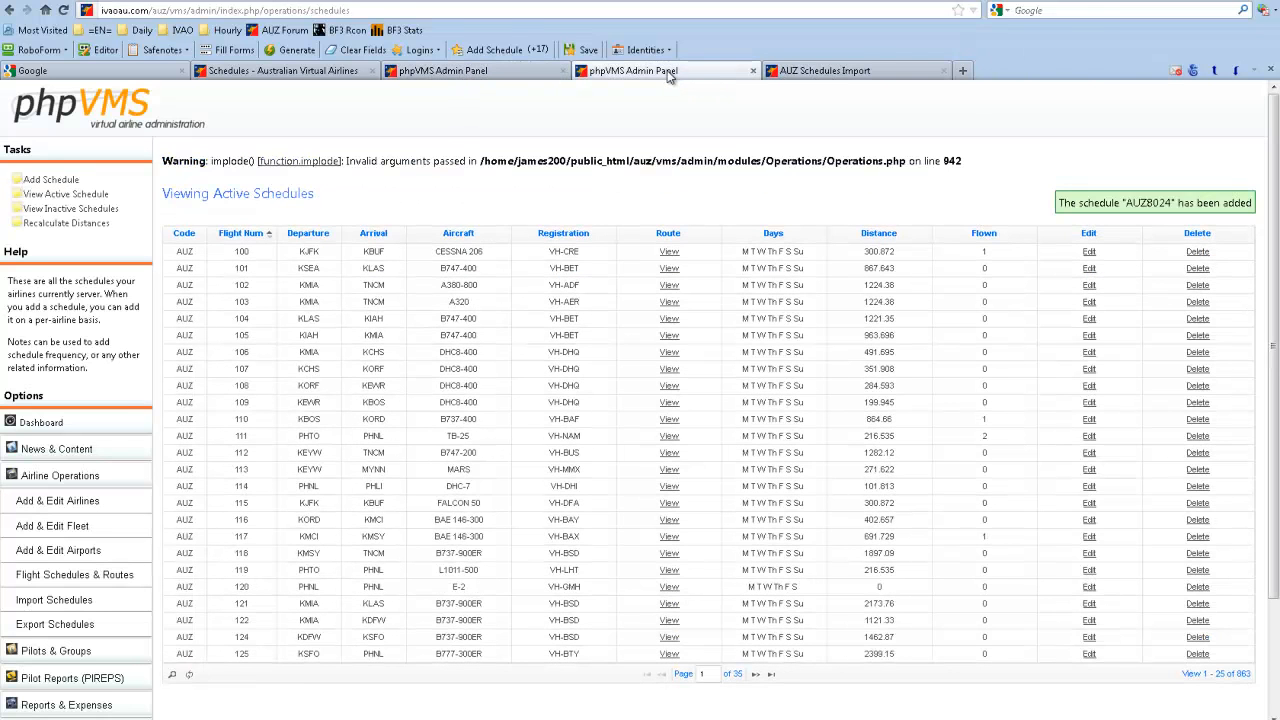
Close the extra phpVMS admin page, check the remaining pages and return to the public schedules list.
{"action": "left_click", "coordinate": [752, 72]}
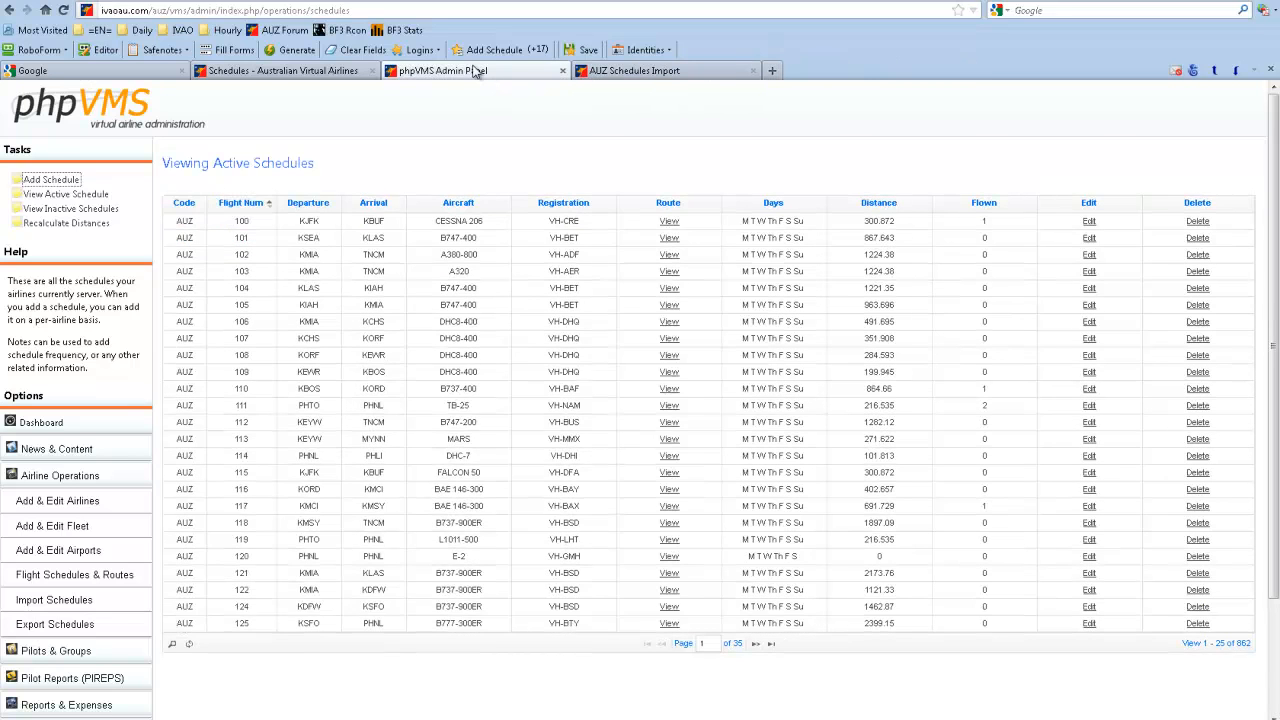
{"action": "left_click", "coordinate": [272, 72]}
{"action": "left_click", "coordinate": [426, 72]}
{"action": "left_click", "coordinate": [643, 75]}
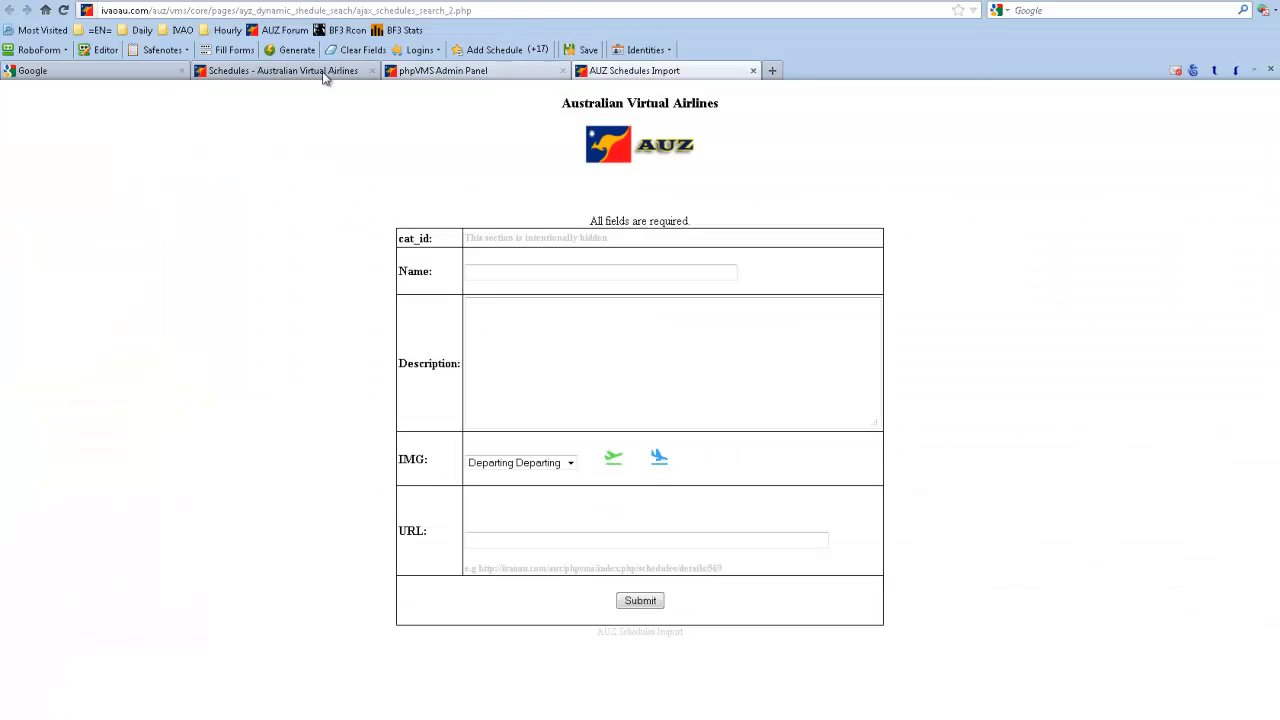
{"action": "left_click", "coordinate": [268, 72]}
{"action": "left_click", "coordinate": [655, 72]}
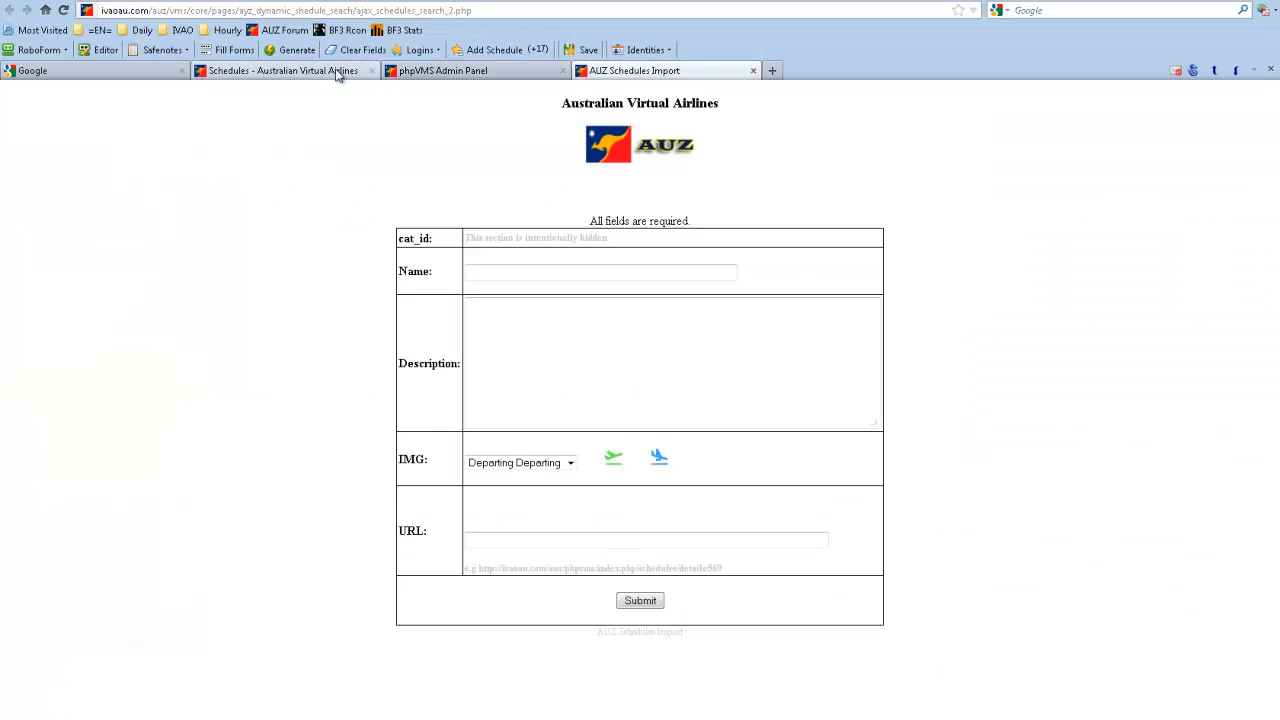
{"action": "left_click", "coordinate": [280, 72]}
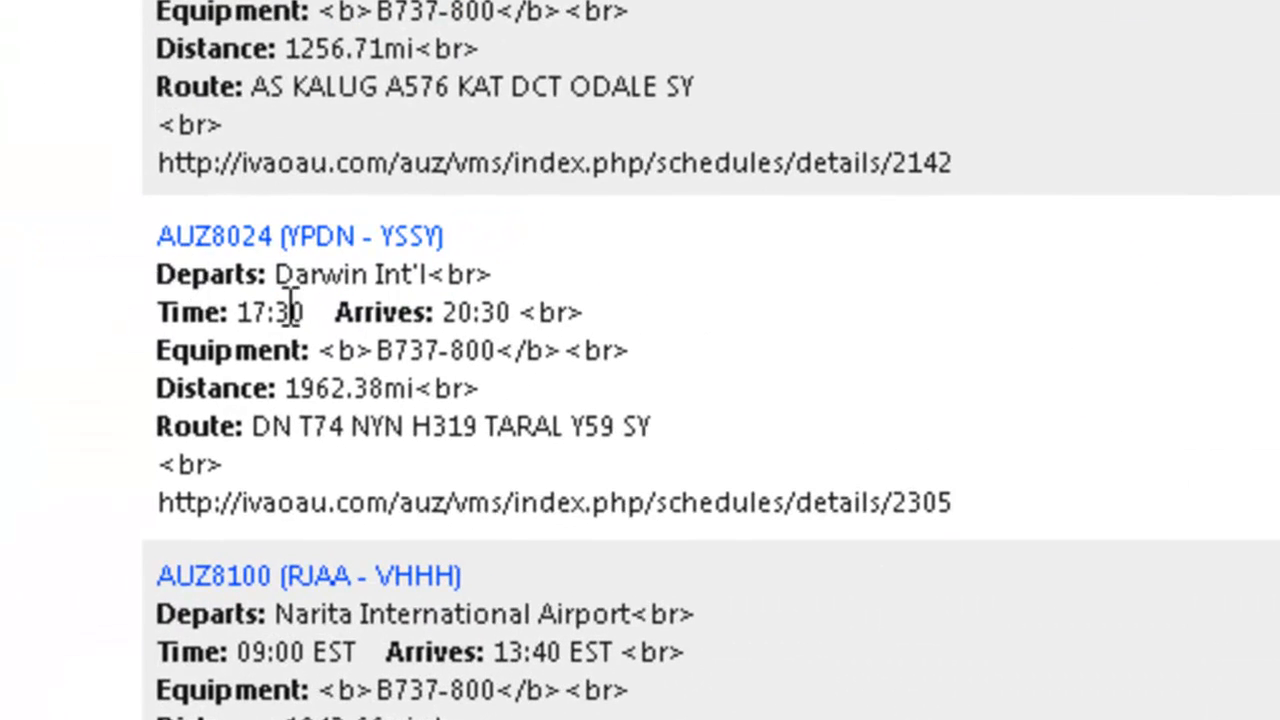
Copy the title "AUZ8024 (YPDN - YSSY)" from the schedules list into the Name field of the AUZ Schedules Import form.
{"action": "left_click_drag", "start_coordinate": [142, 247], "coordinate": [460, 258]}
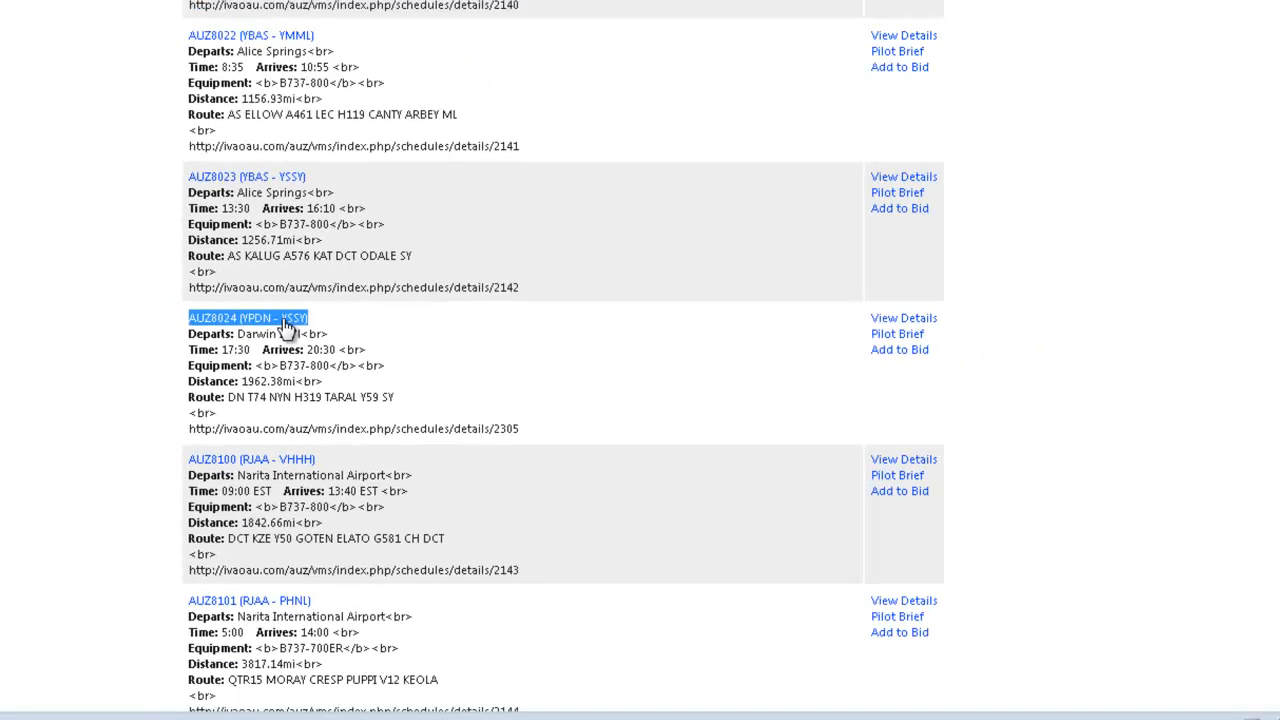
{"action": "right_click", "coordinate": [386, 233]}
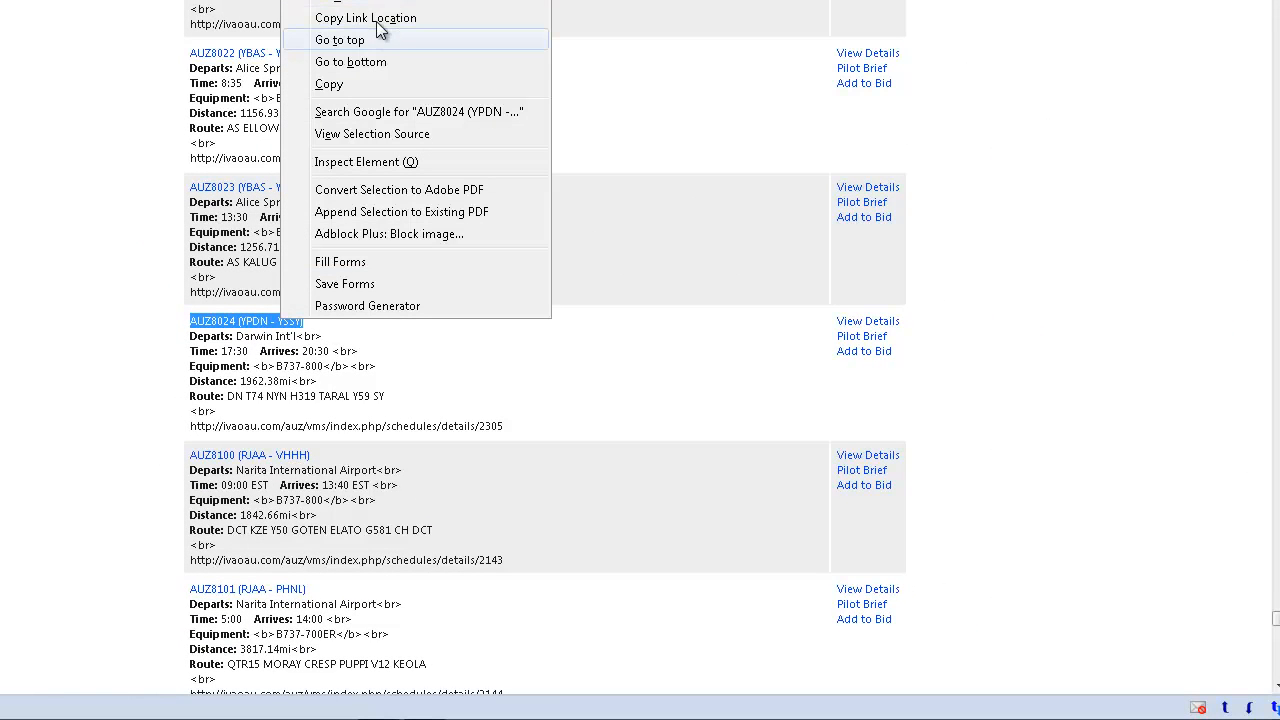
{"action": "left_click", "coordinate": [330, 84]}
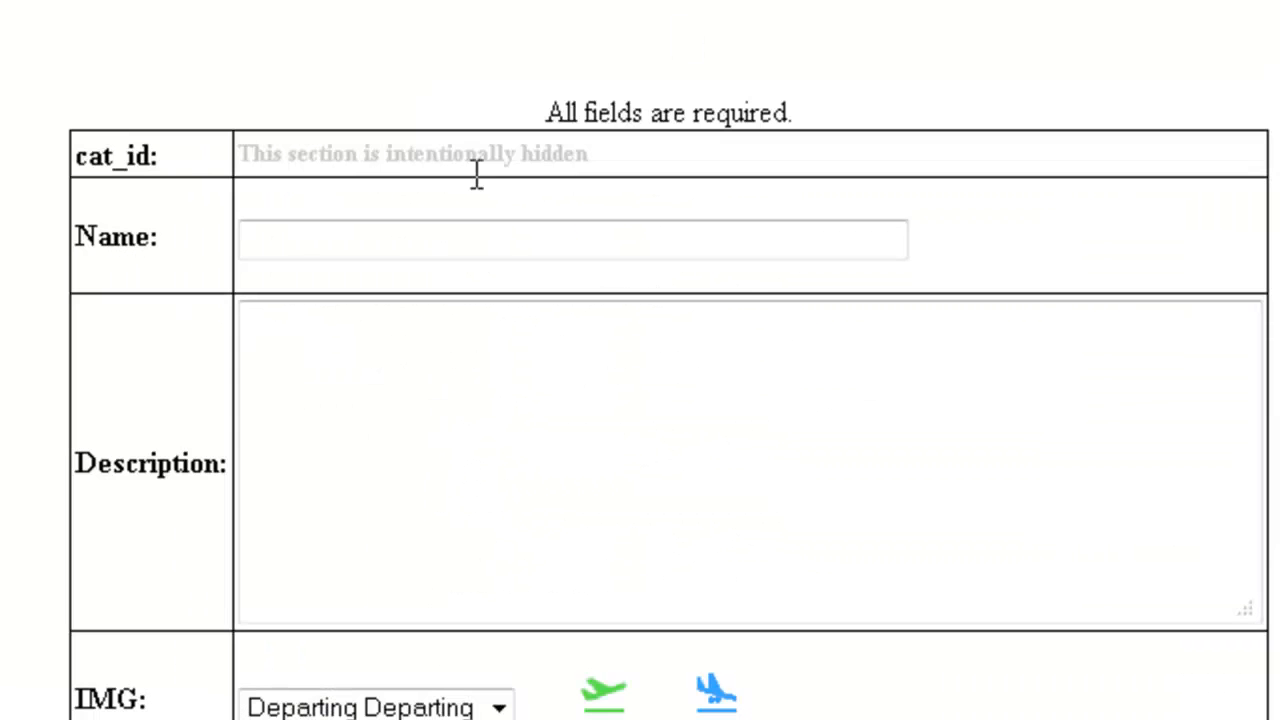
{"action": "left_click", "coordinate": [291, 240]}
{"action": "right_click", "coordinate": [294, 245]}
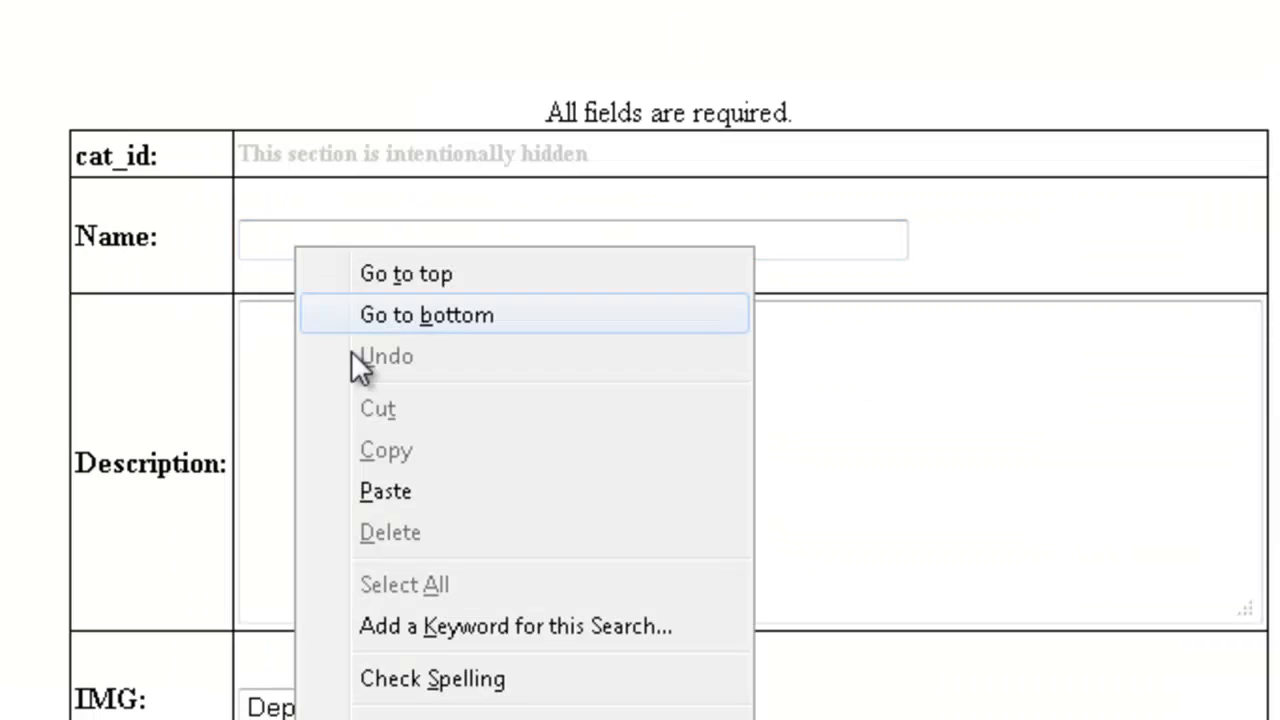
{"action": "left_click", "coordinate": [398, 492]}
{"action": "left_click", "coordinate": [334, 354]}
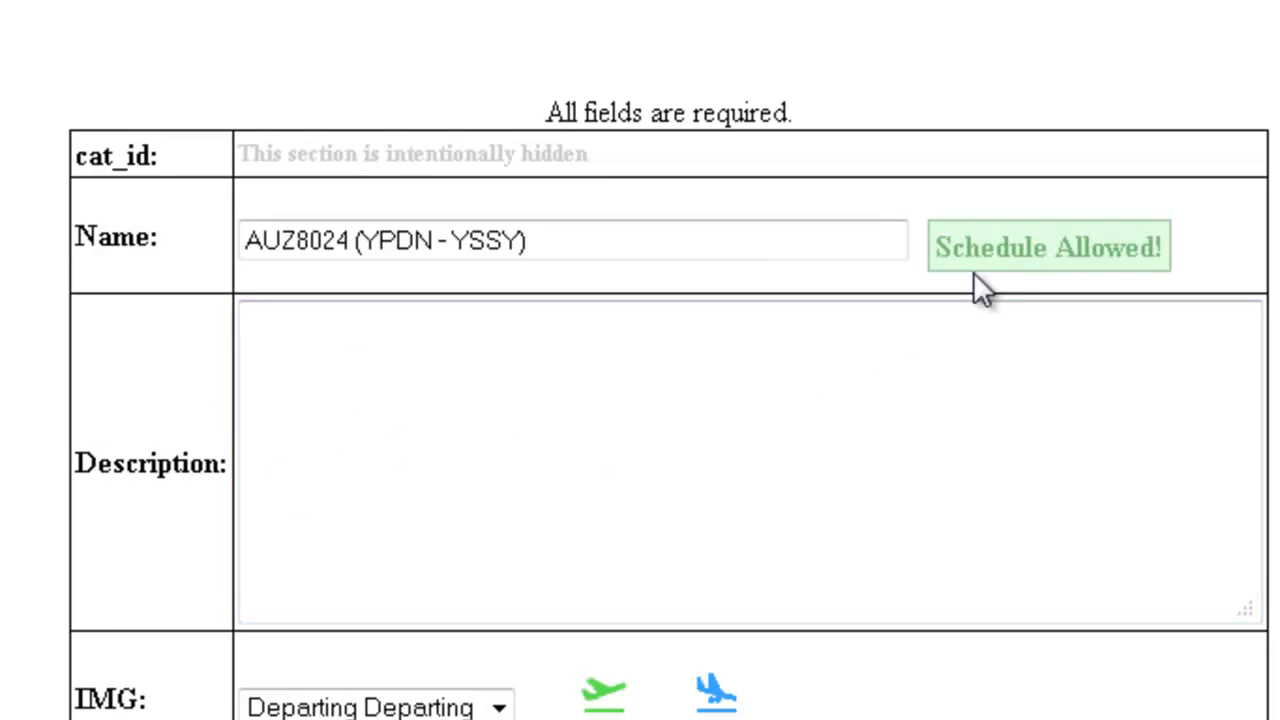
{"action": "left_click", "coordinate": [893, 258]}
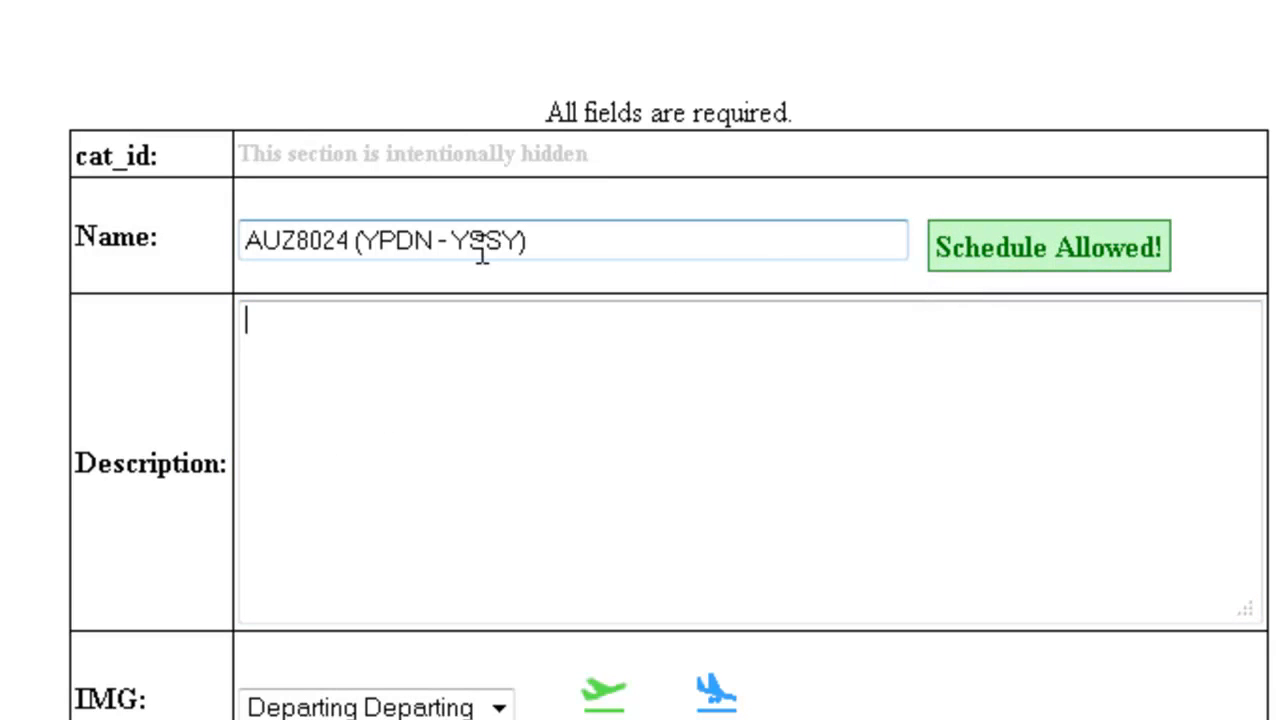
{"action": "left_click_drag", "start_coordinate": [571, 249], "coordinate": [266, 277]}
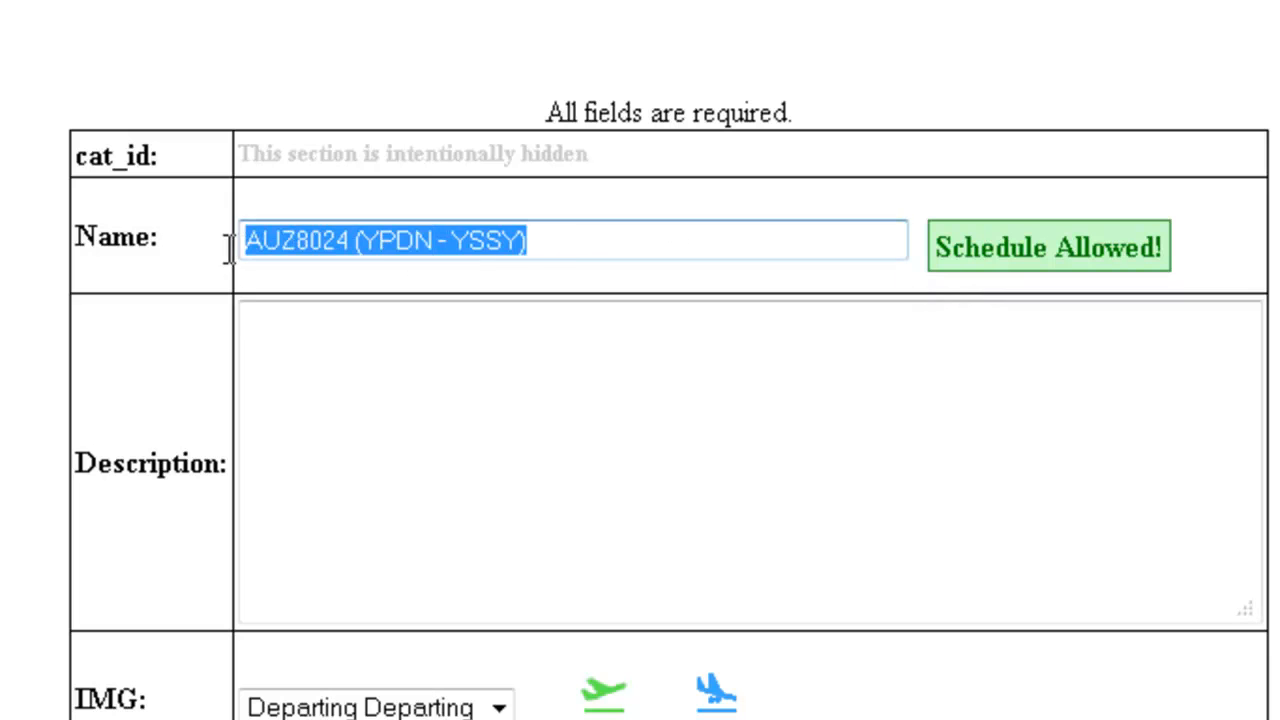
{"action": "left_click", "coordinate": [377, 319]}
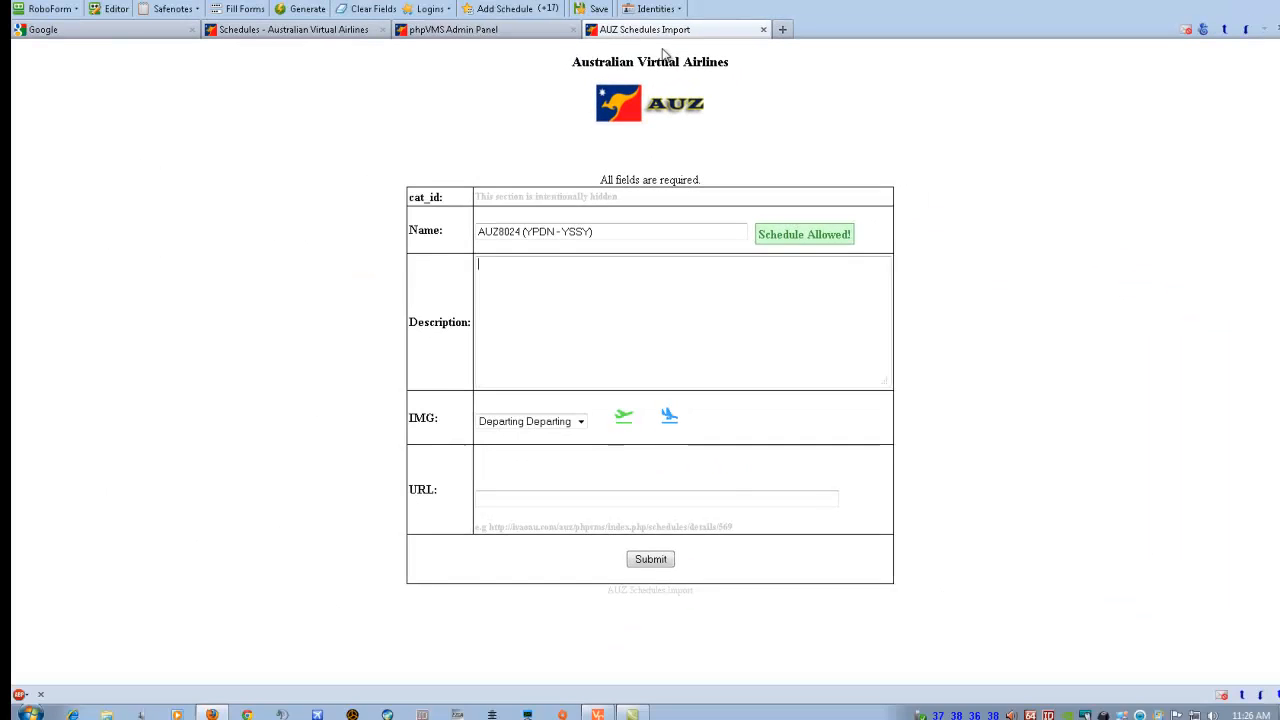
Copy AUZ8024's listing text from Departs through Route into the Description field of the AUZ Schedules Import form.
{"action": "left_click", "coordinate": [508, 40]}
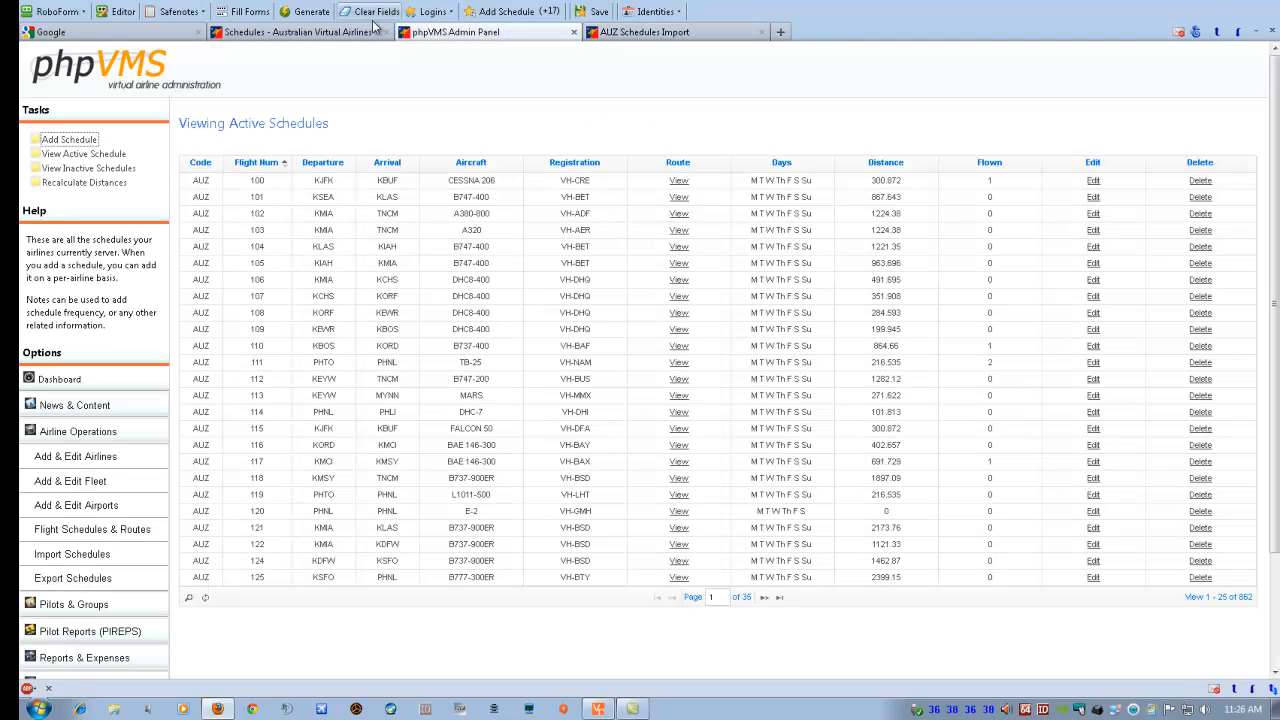
{"action": "left_click", "coordinate": [372, 31]}
{"action": "left_click_drag", "start_coordinate": [299, 303], "coordinate": [719, 445]}
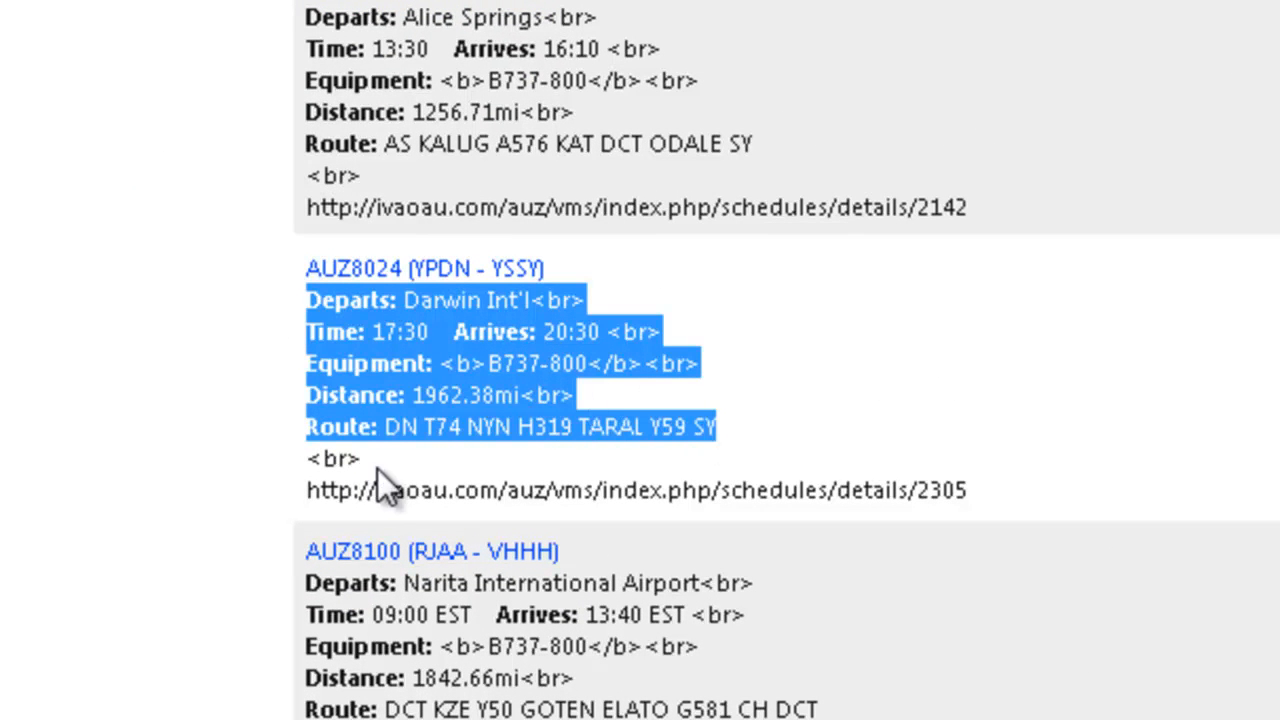
{"action": "right_click", "coordinate": [430, 390]}
{"action": "left_click", "coordinate": [506, 506]}
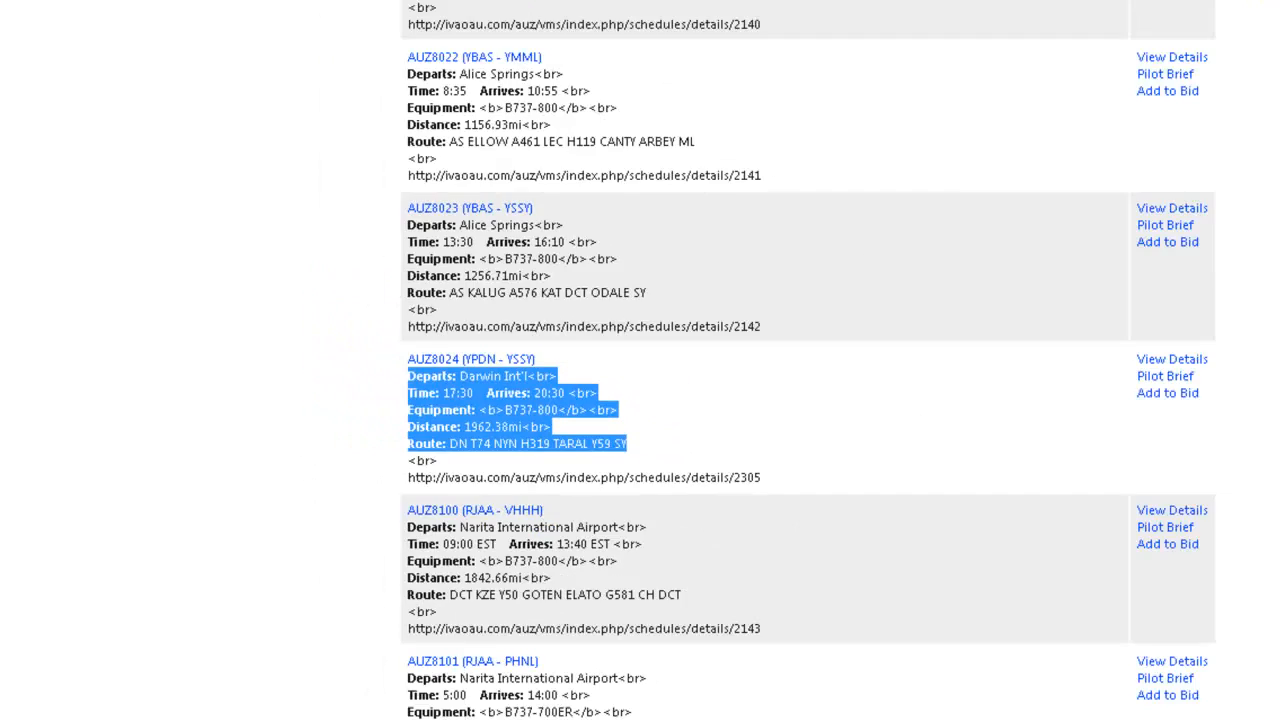
{"action": "left_click", "coordinate": [701, 22]}
{"action": "right_click", "coordinate": [507, 302]}
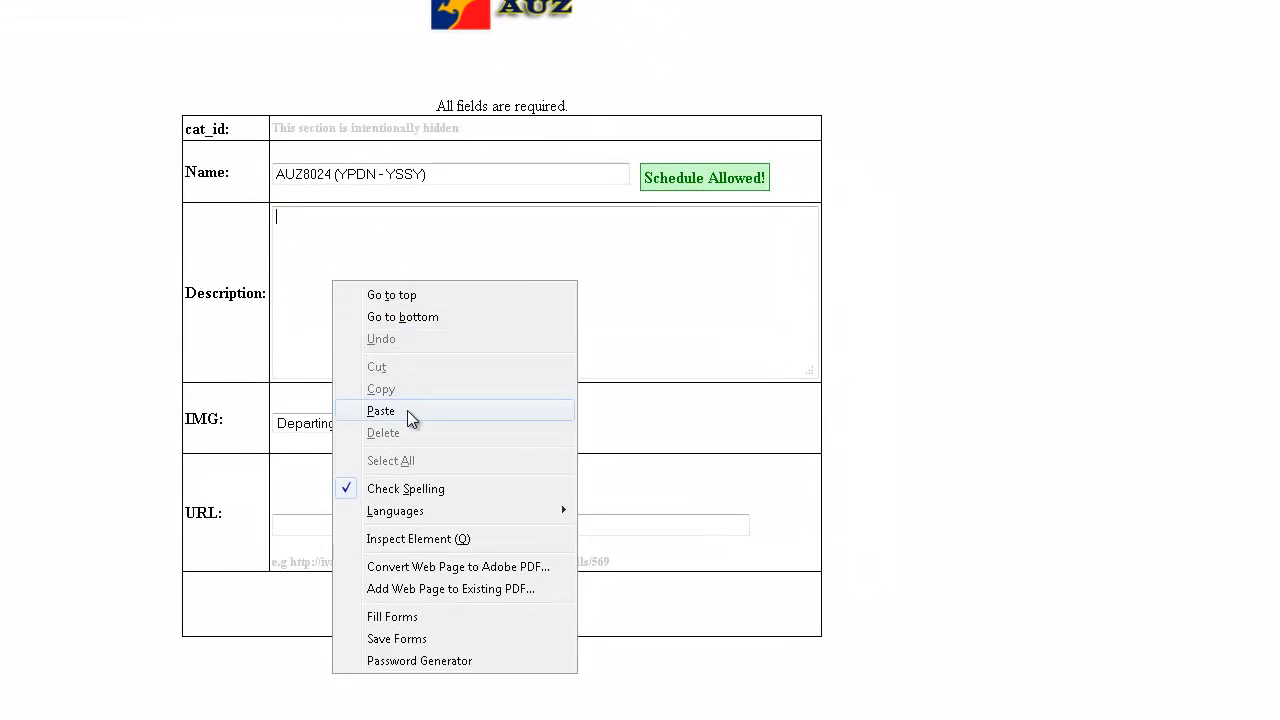
{"action": "left_click", "coordinate": [430, 409]}
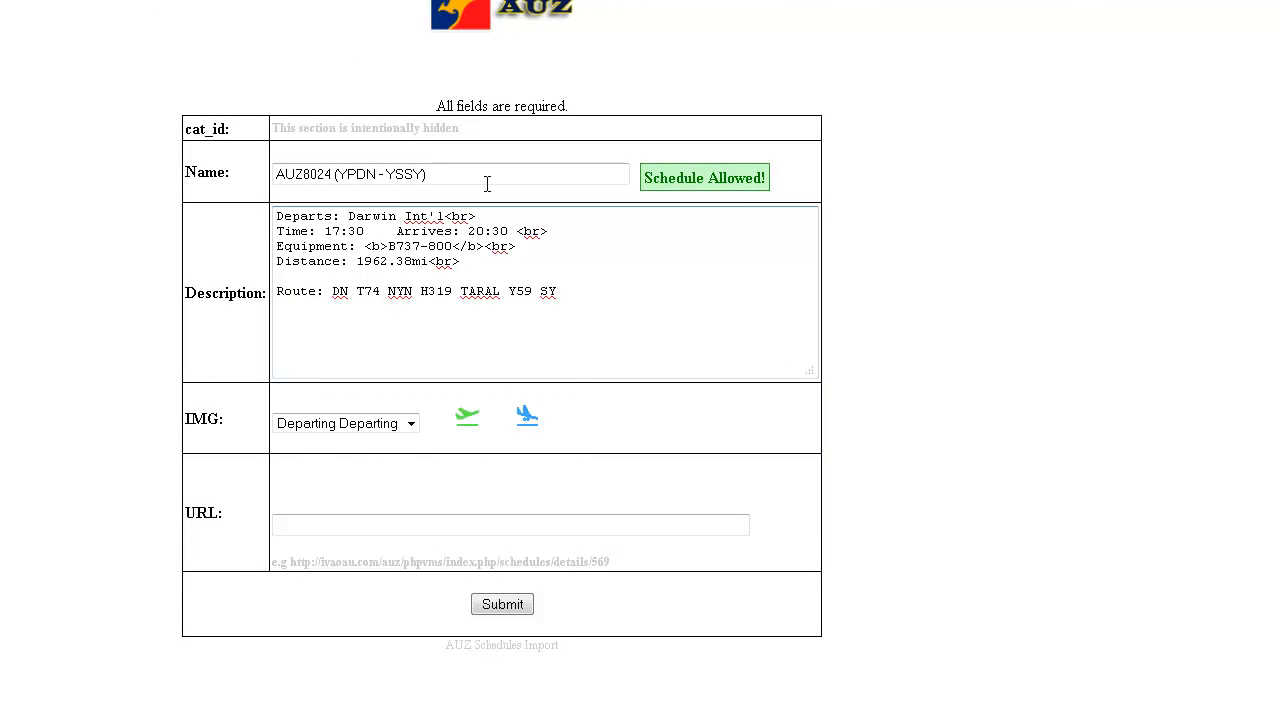
{"action": "left_click", "coordinate": [430, 66]}
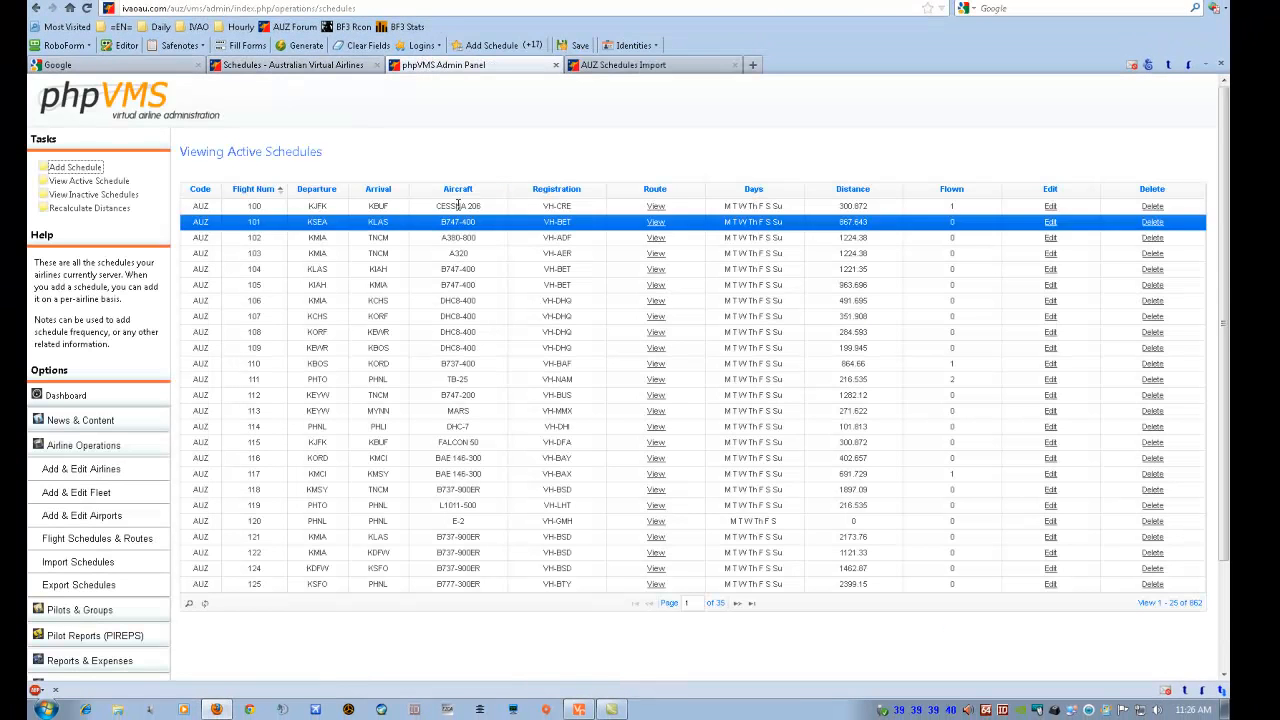
{"action": "left_click", "coordinate": [305, 65]}
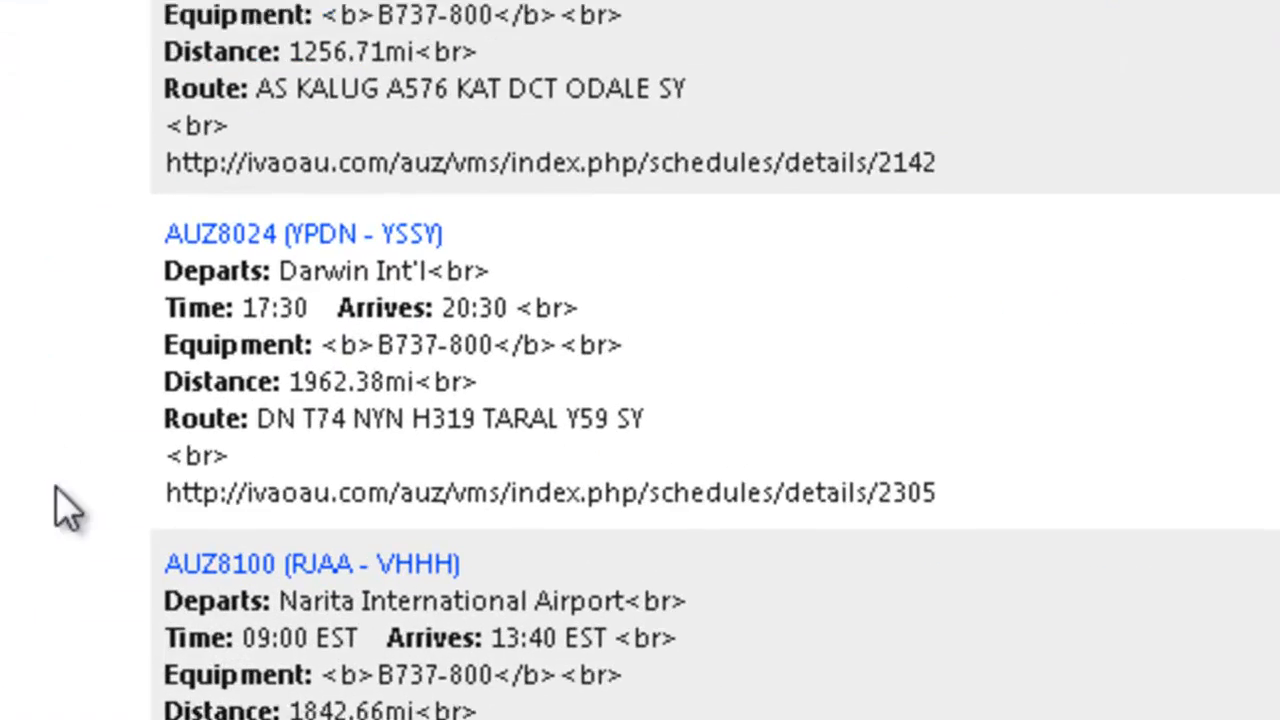
{"action": "left_click_drag", "start_coordinate": [130, 493], "coordinate": [974, 509]}
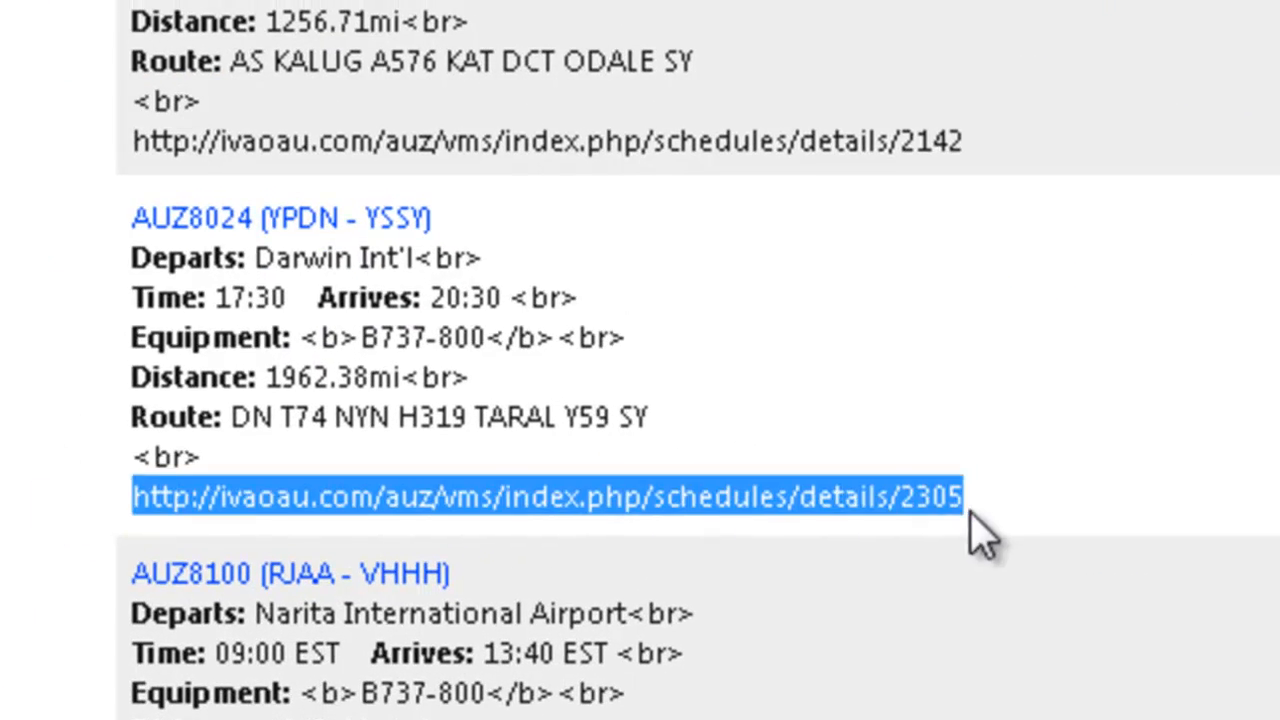
{"action": "right_click", "coordinate": [980, 500]}
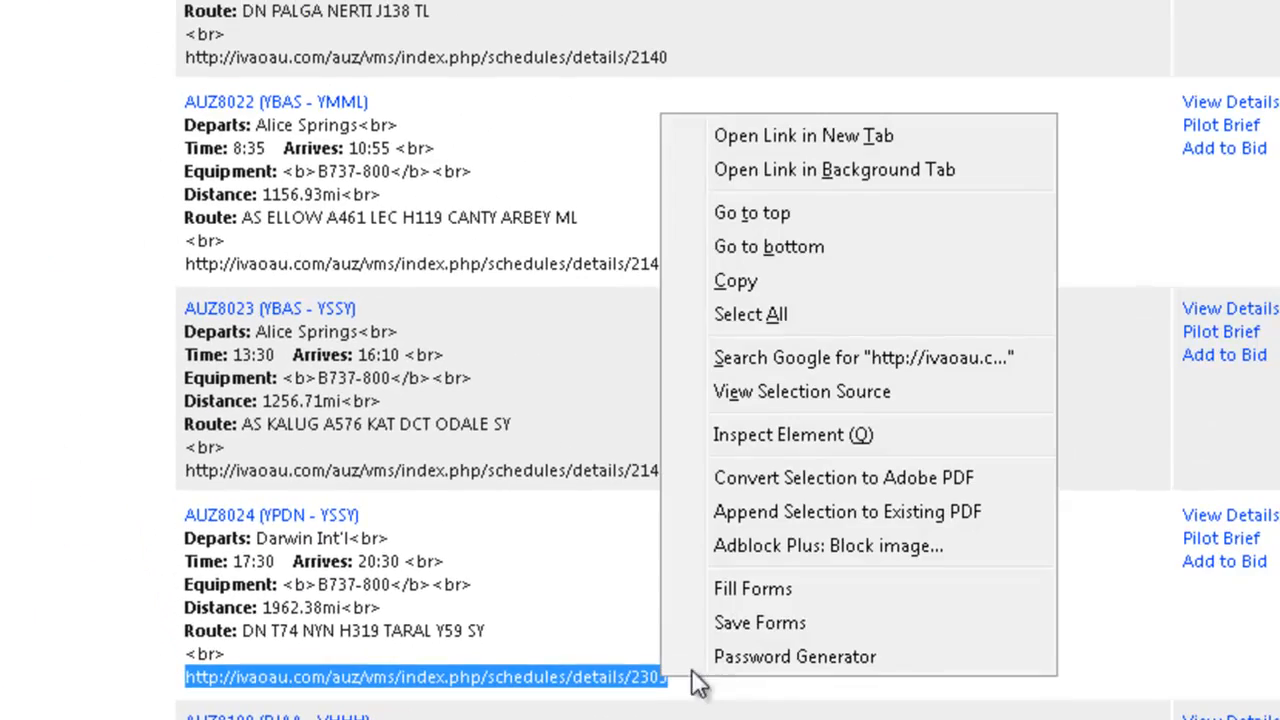
{"action": "left_click", "coordinate": [799, 284]}
{"action": "key", "text": "ctrl+Tab"}
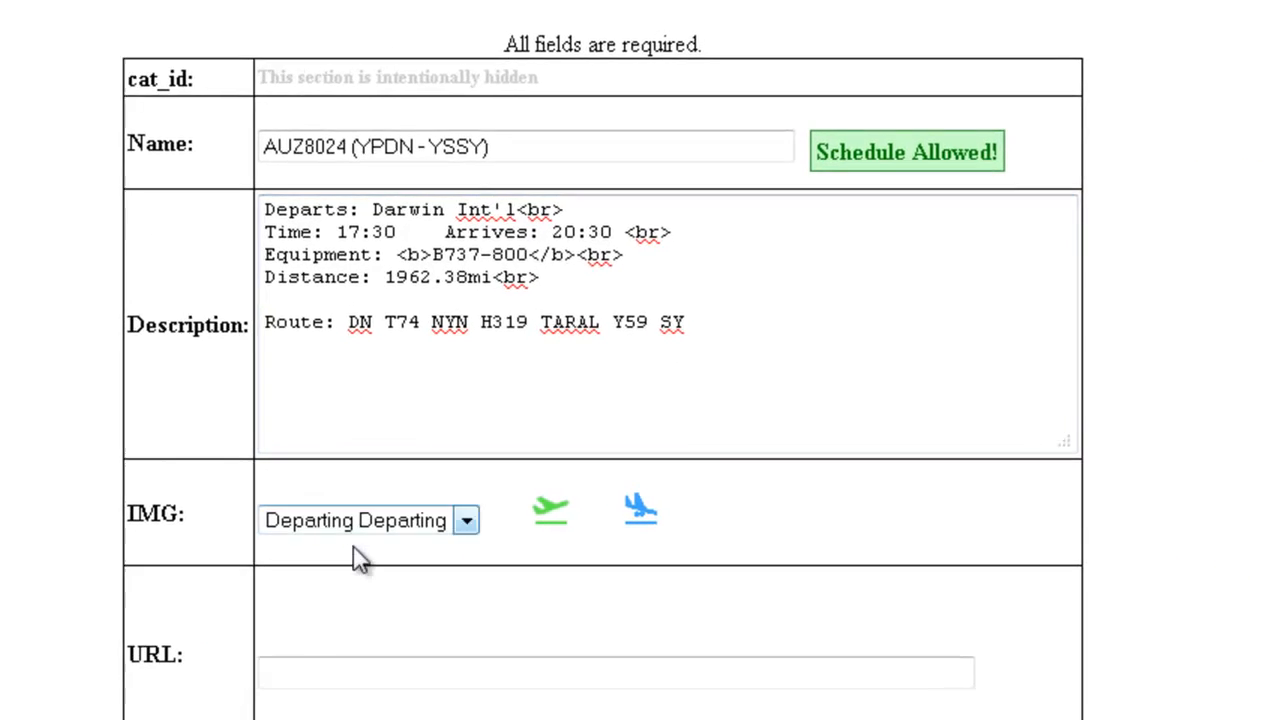
{"action": "left_click", "coordinate": [335, 662]}
{"action": "right_click", "coordinate": [335, 662]}
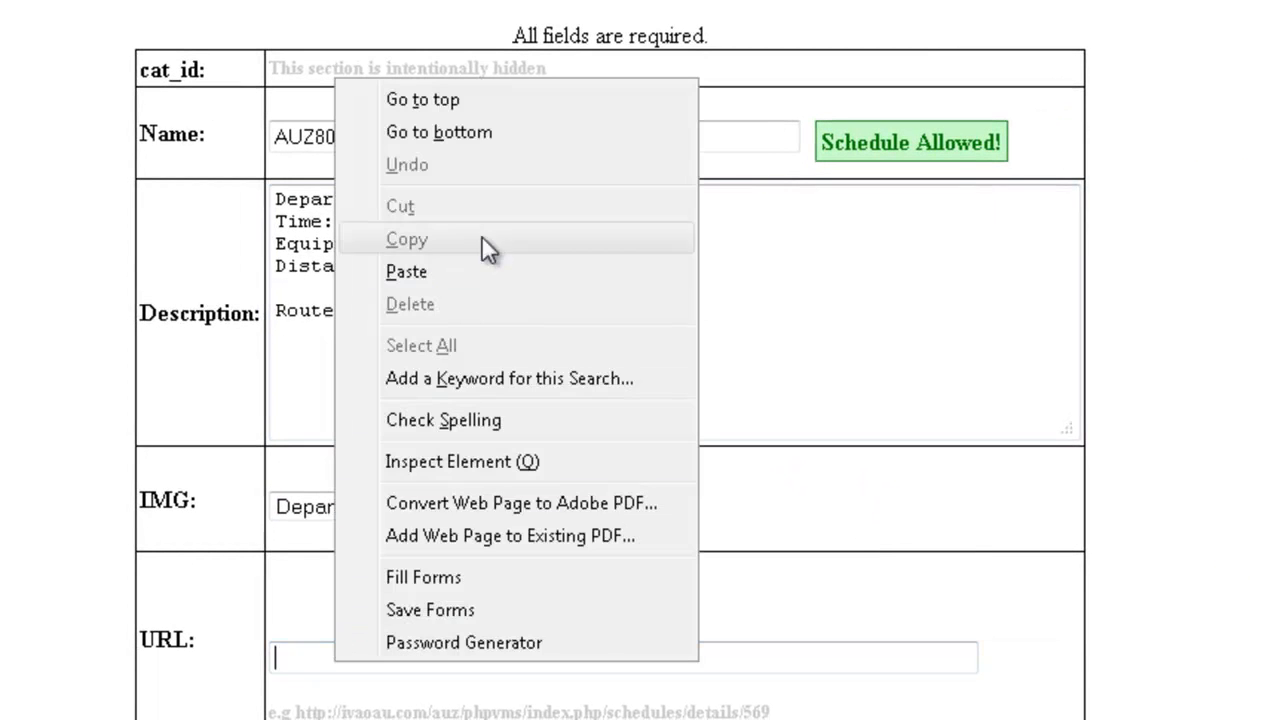
{"action": "left_click", "coordinate": [487, 266]}
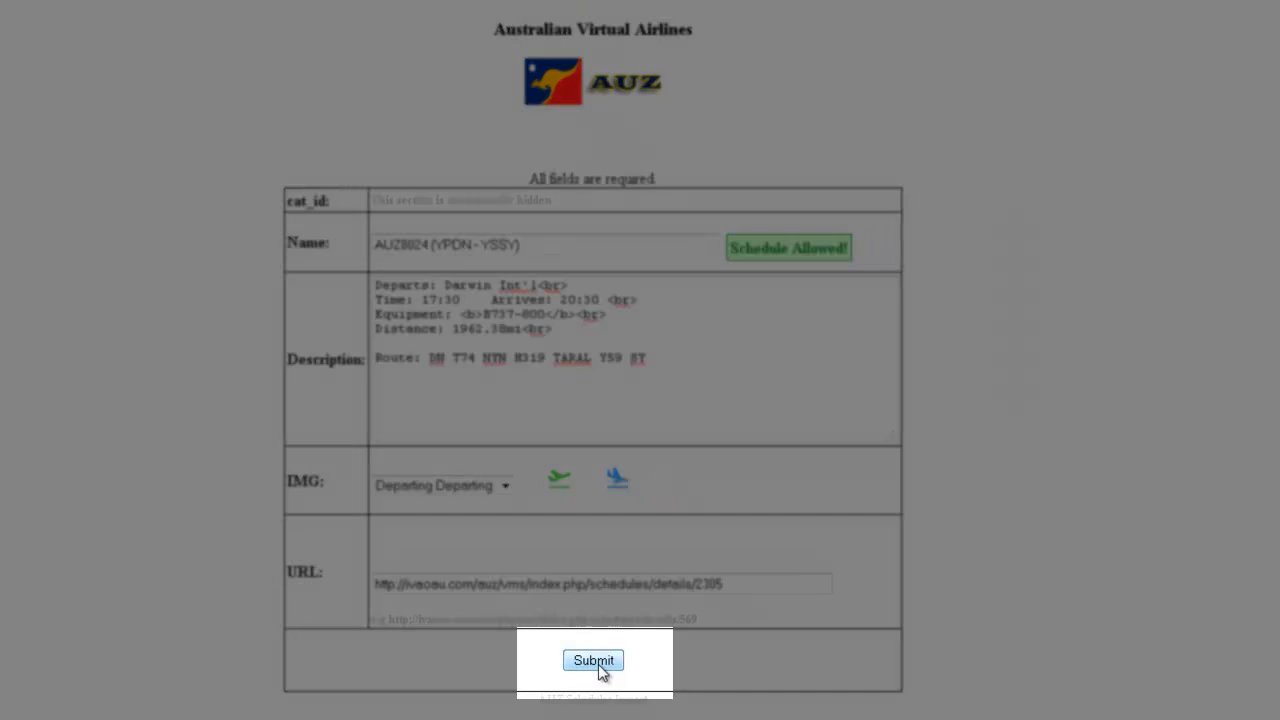
Submit the completed AUZ8024 import form and read the result message.
{"action": "left_click", "coordinate": [599, 665]}
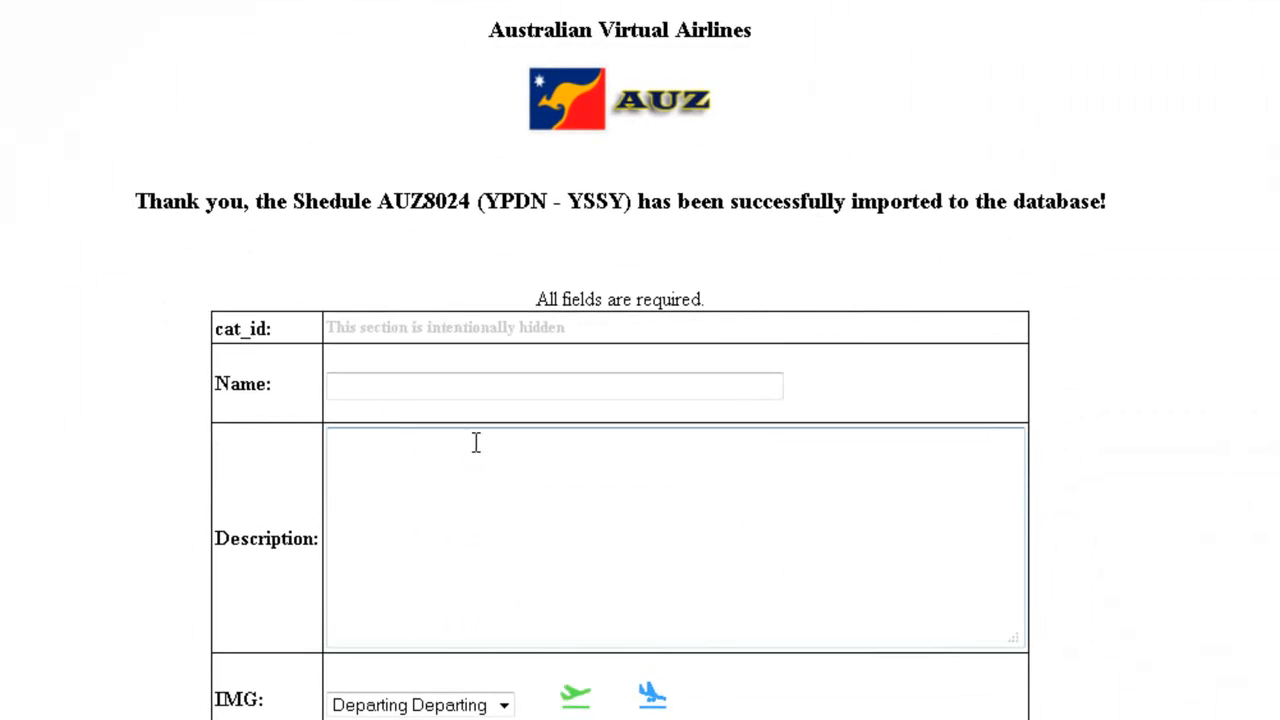
{"action": "left_click_drag", "start_coordinate": [221, 154], "coordinate": [1096, 196]}
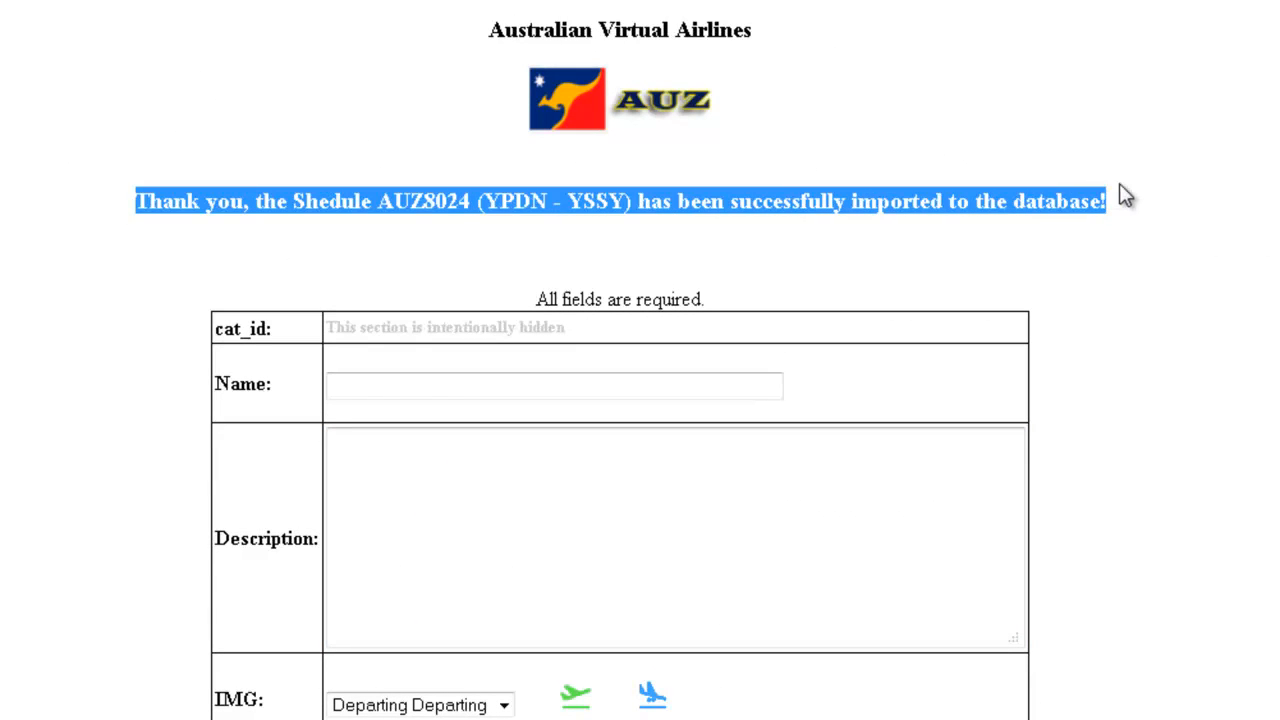
{"action": "left_click", "coordinate": [1128, 208]}
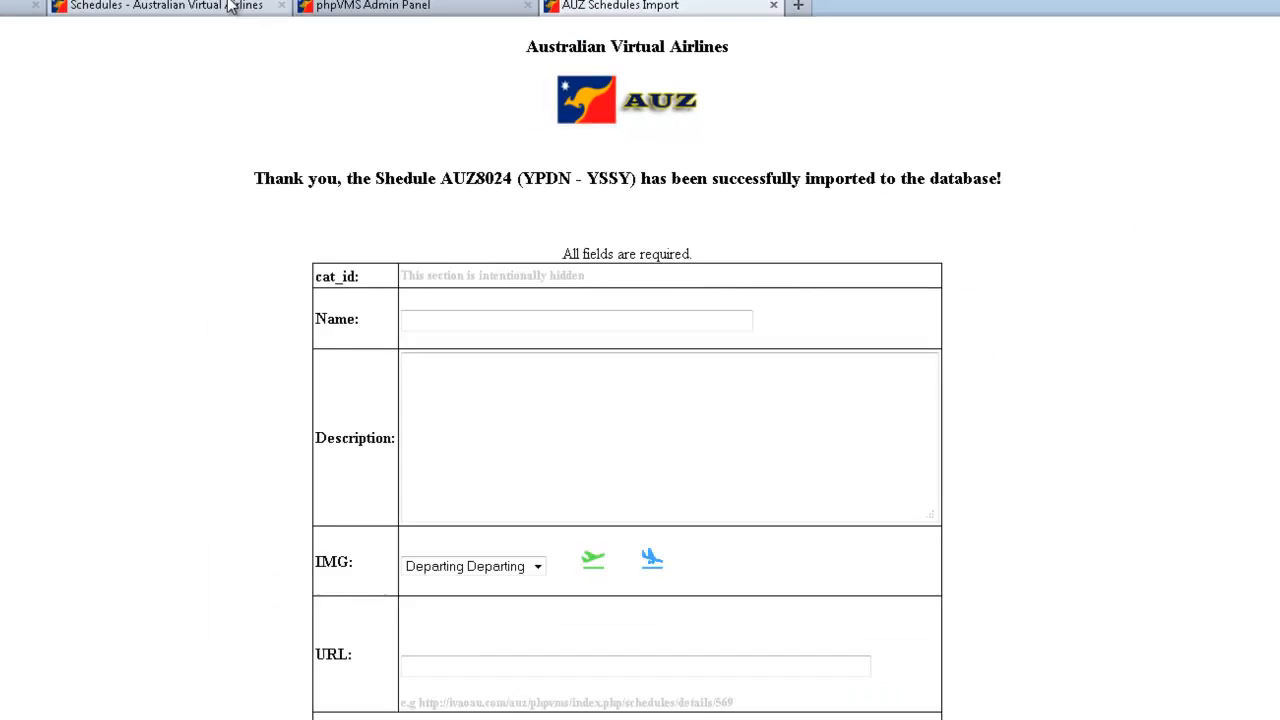
Open the Dynamic Schedule Search on the public site and search for "YPDN - YSSY".
{"action": "left_click", "coordinate": [323, 30]}
{"action": "left_click", "coordinate": [1207, 28]}
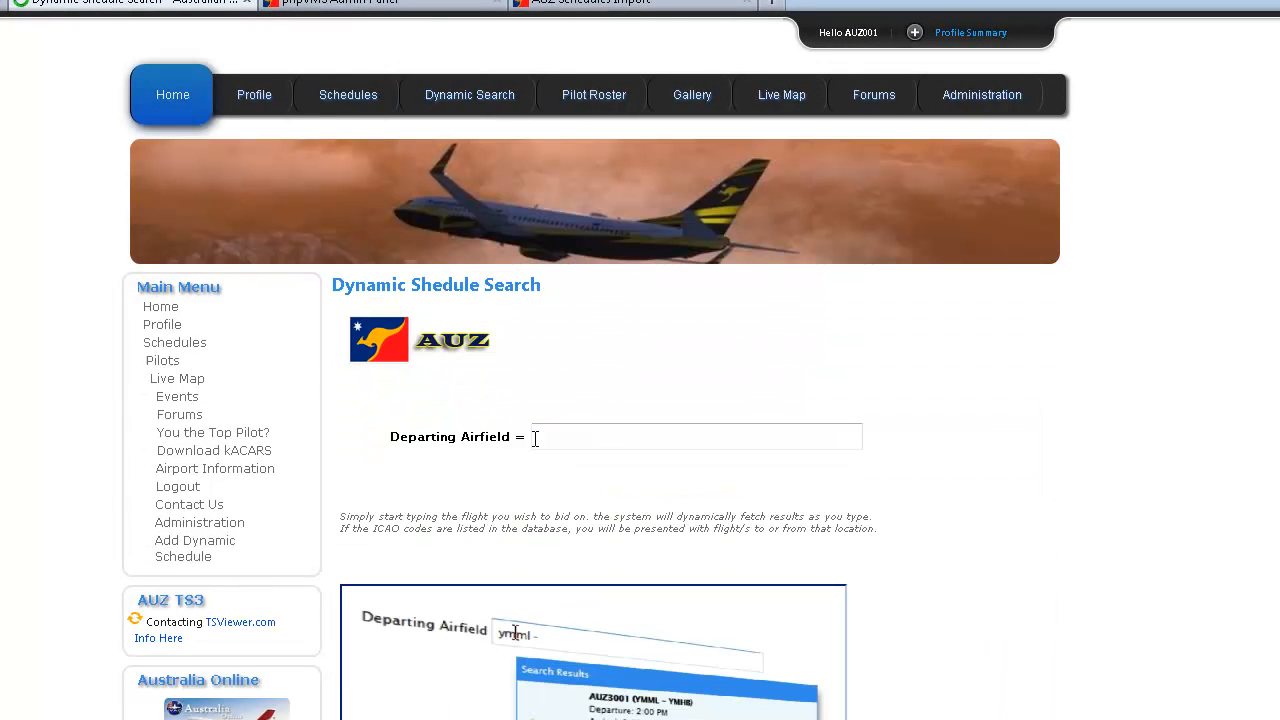
{"action": "left_click", "coordinate": [540, 436]}
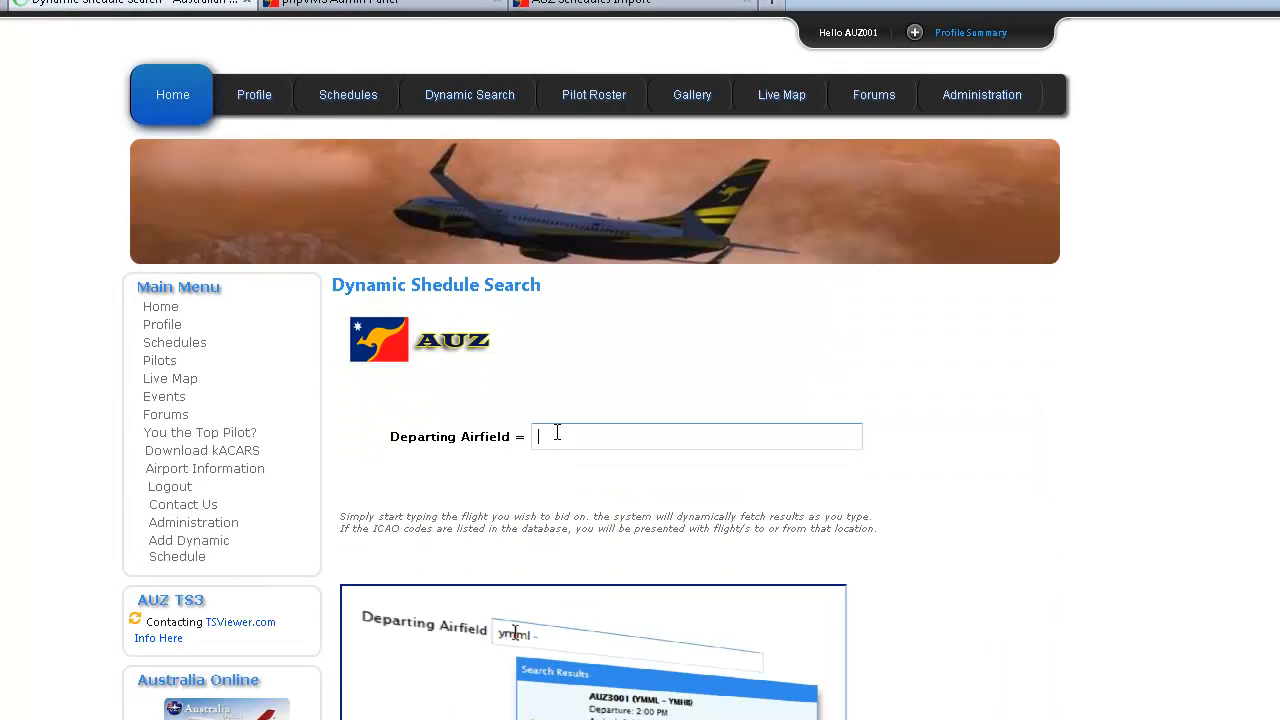
{"action": "type", "text": "YPDN "}
{"action": "type", "text": "-"}
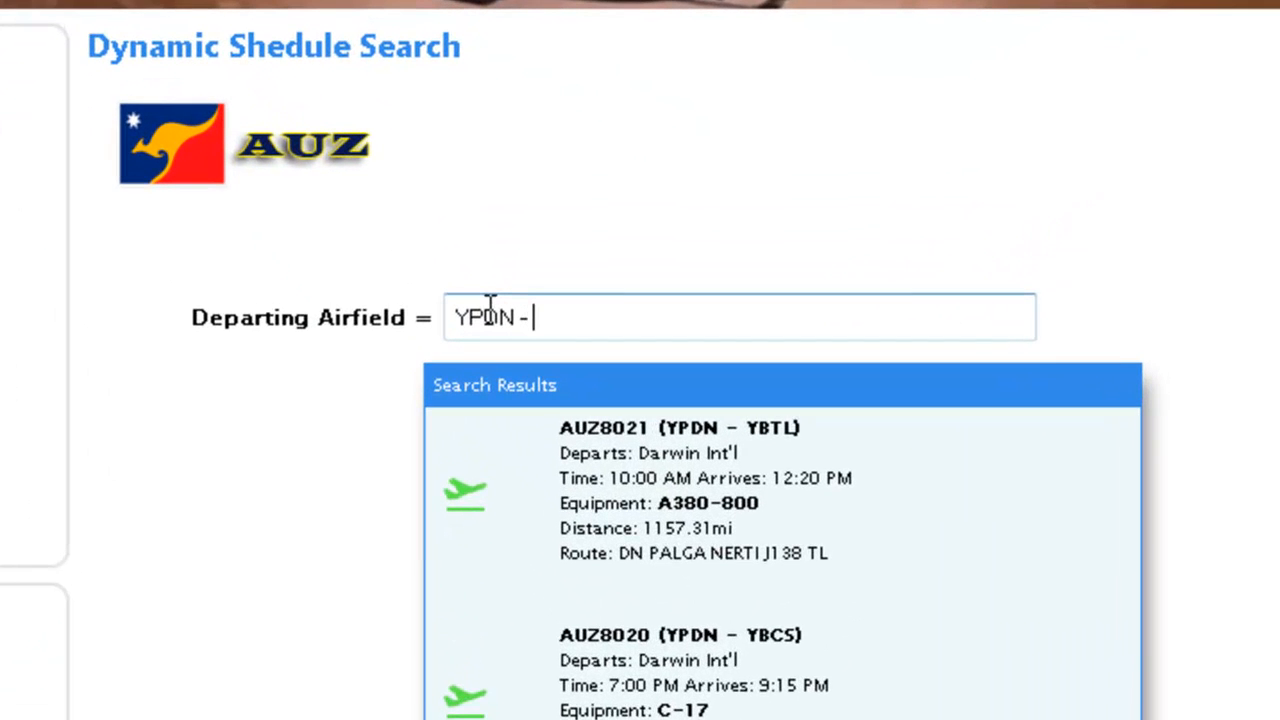
{"action": "type", "text": " YSSY"}
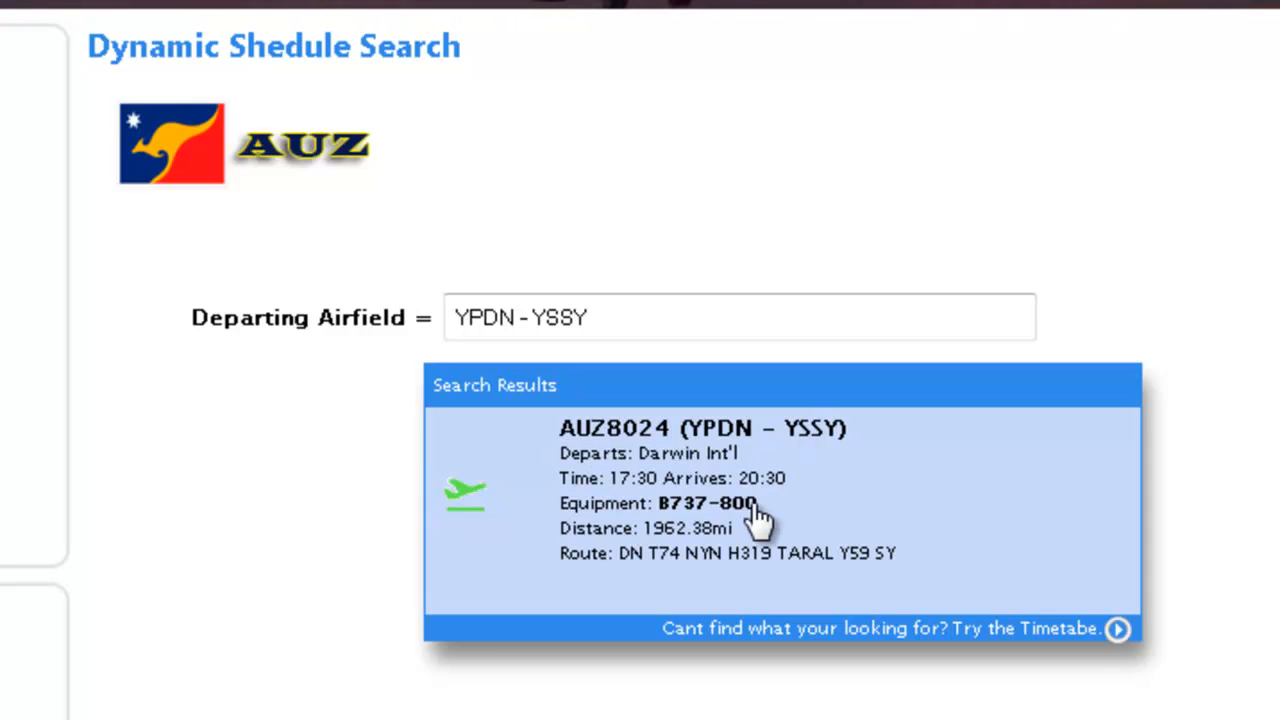
Open the AUZ8024 search result, review its schedule details and route map, and add the flight to the bids.
{"action": "left_click", "coordinate": [687, 517]}
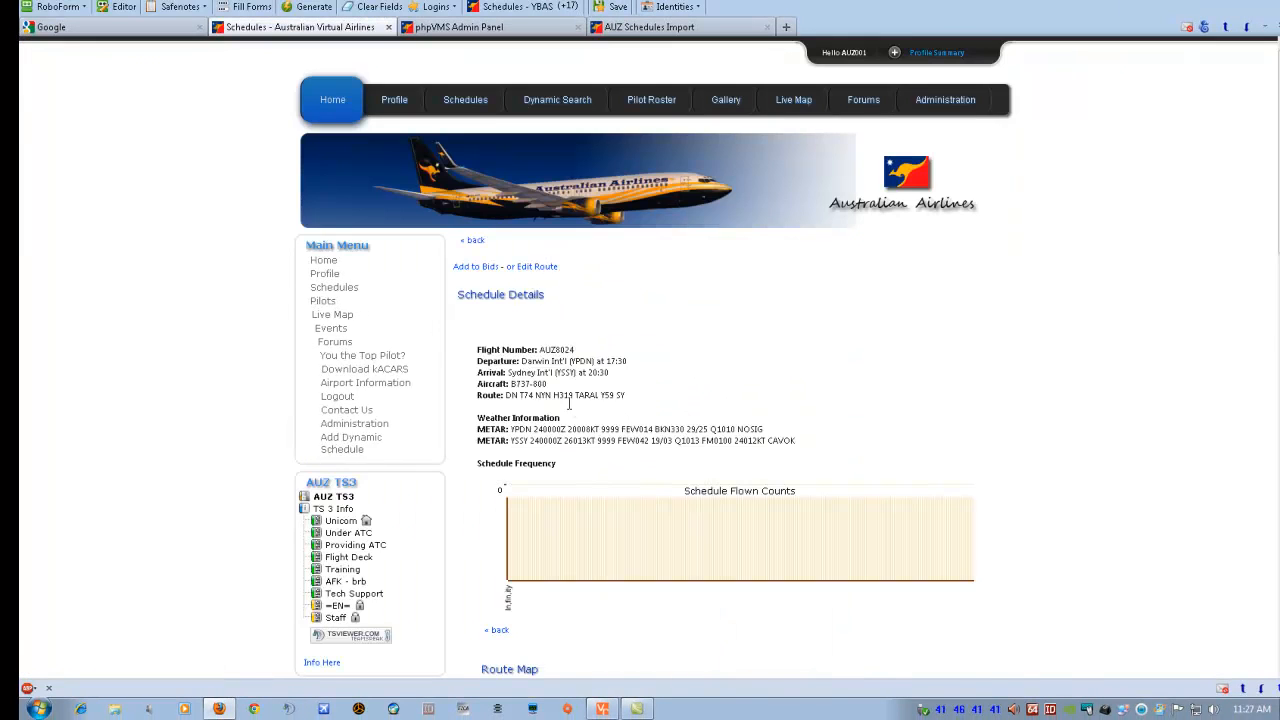
{"action": "scroll", "coordinate": [573, 405], "scroll_direction": "down", "scroll_amount": 3}
{"action": "scroll", "coordinate": [573, 413], "scroll_direction": "down", "scroll_amount": 2}
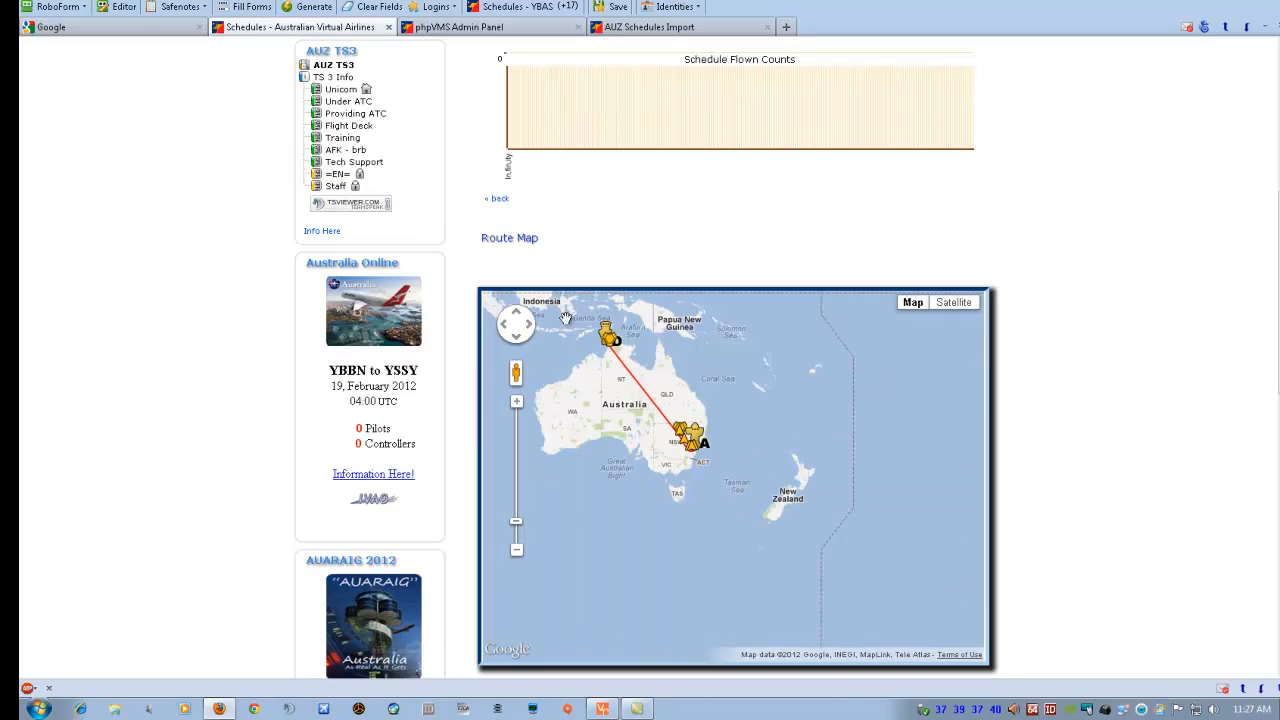
{"action": "scroll", "coordinate": [570, 268], "scroll_direction": "up", "scroll_amount": 4}
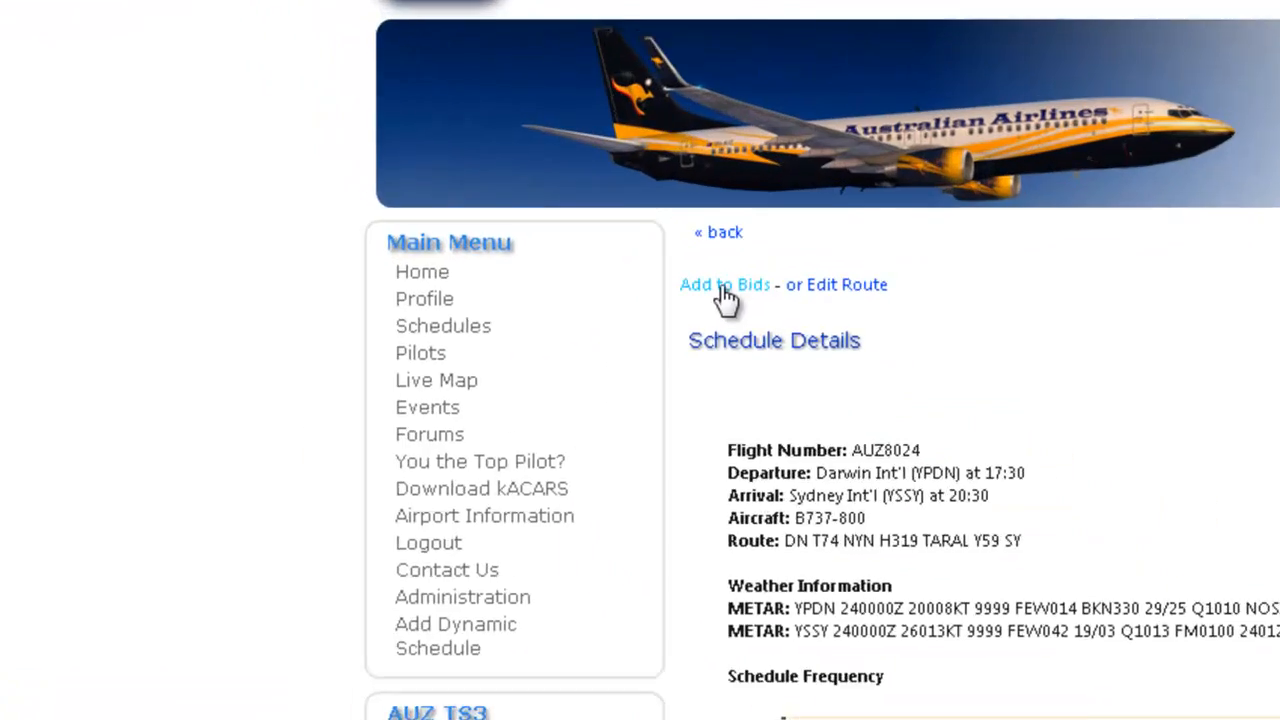
{"action": "left_click", "coordinate": [476, 180]}
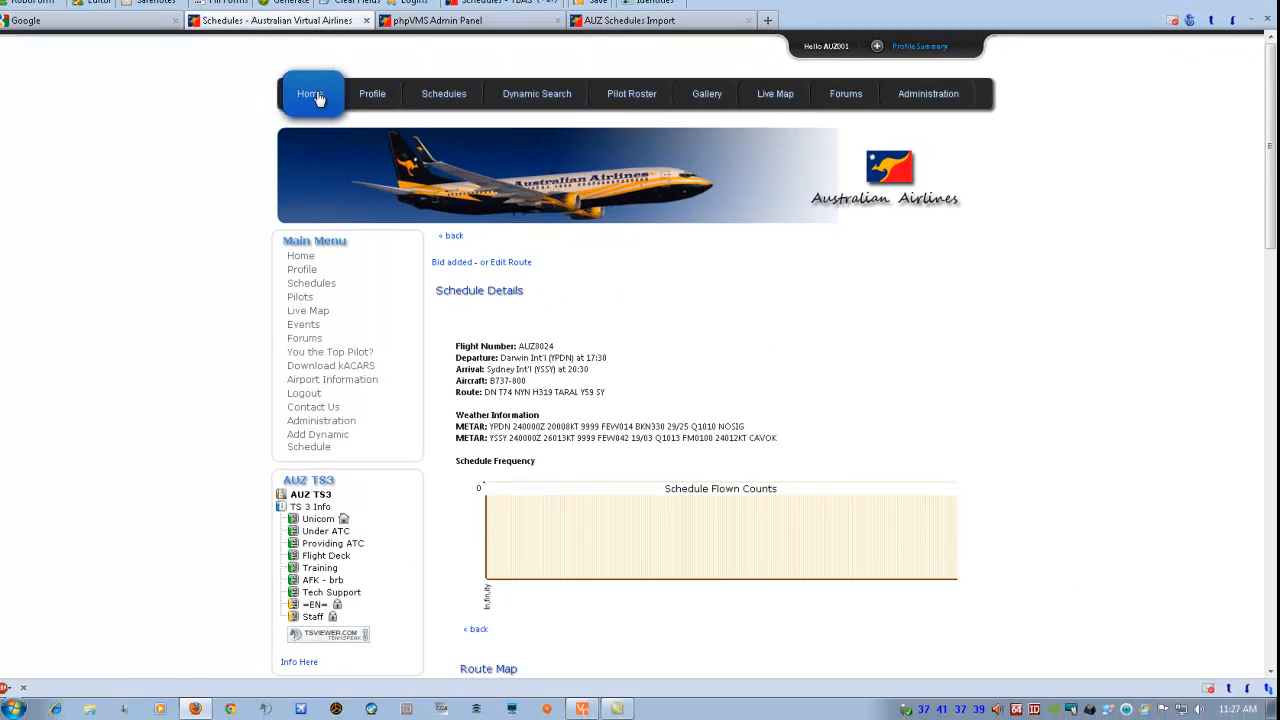
Check the Departing Flights on the public home page, and revisit the AUZ8024 import message and the admin schedules list.
{"action": "left_click", "coordinate": [323, 110]}
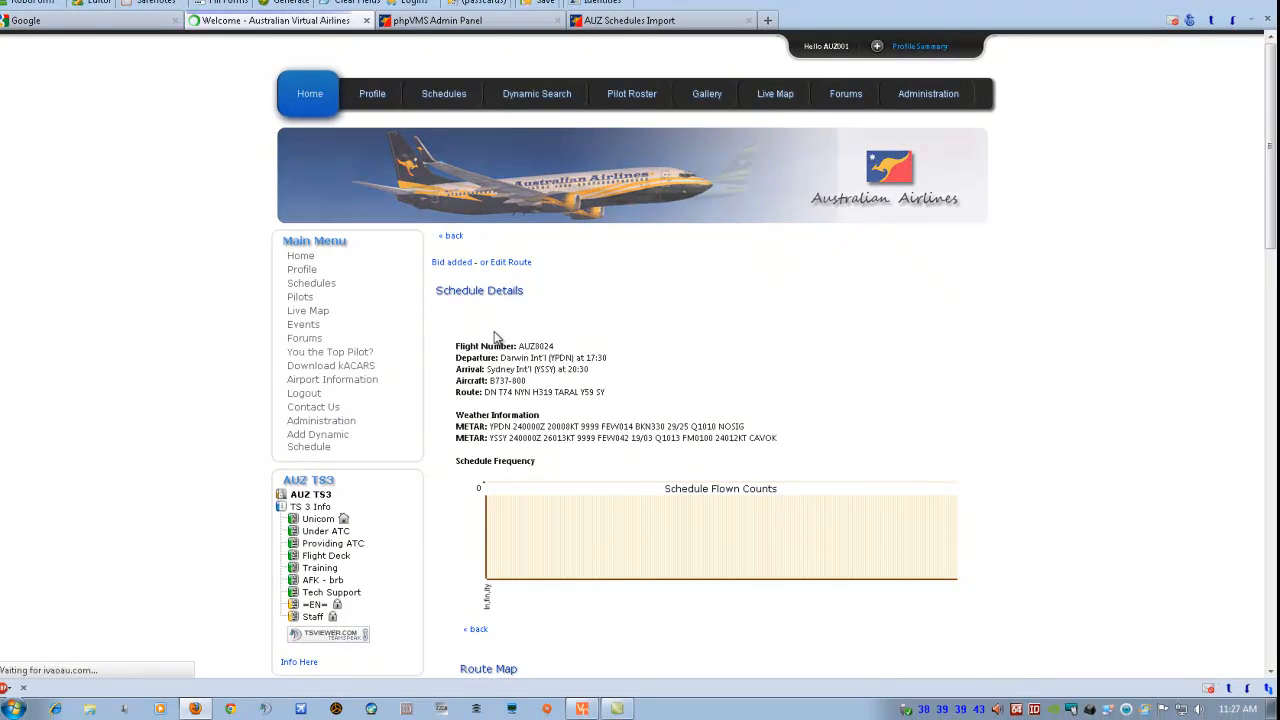
{"action": "scroll", "coordinate": [461, 436], "scroll_direction": "down", "scroll_amount": 3}
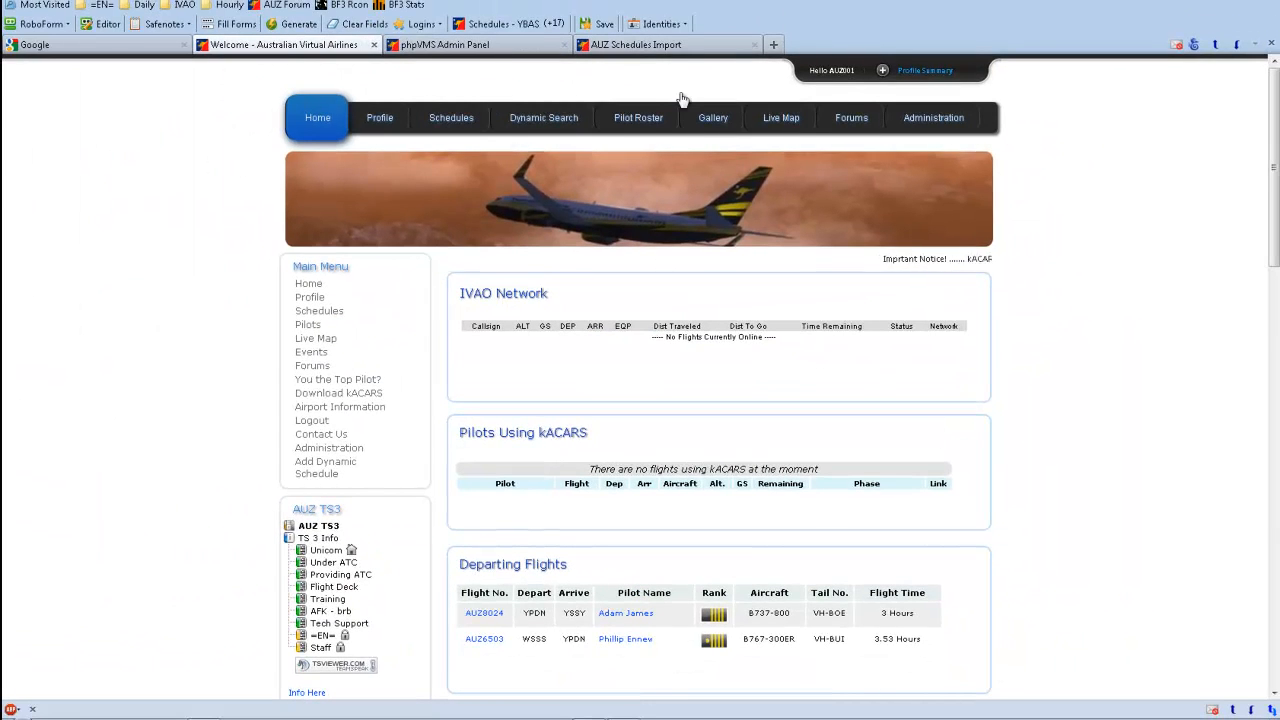
{"action": "left_click", "coordinate": [686, 47]}
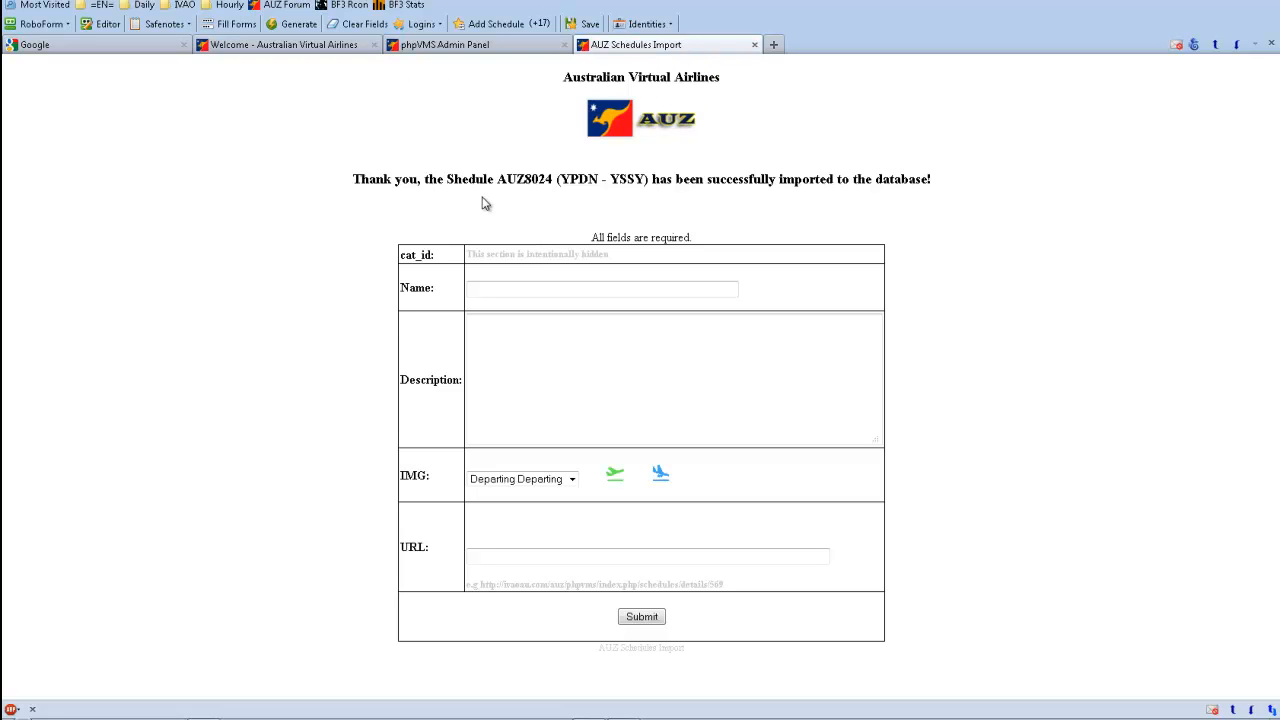
{"action": "left_click", "coordinate": [476, 46]}
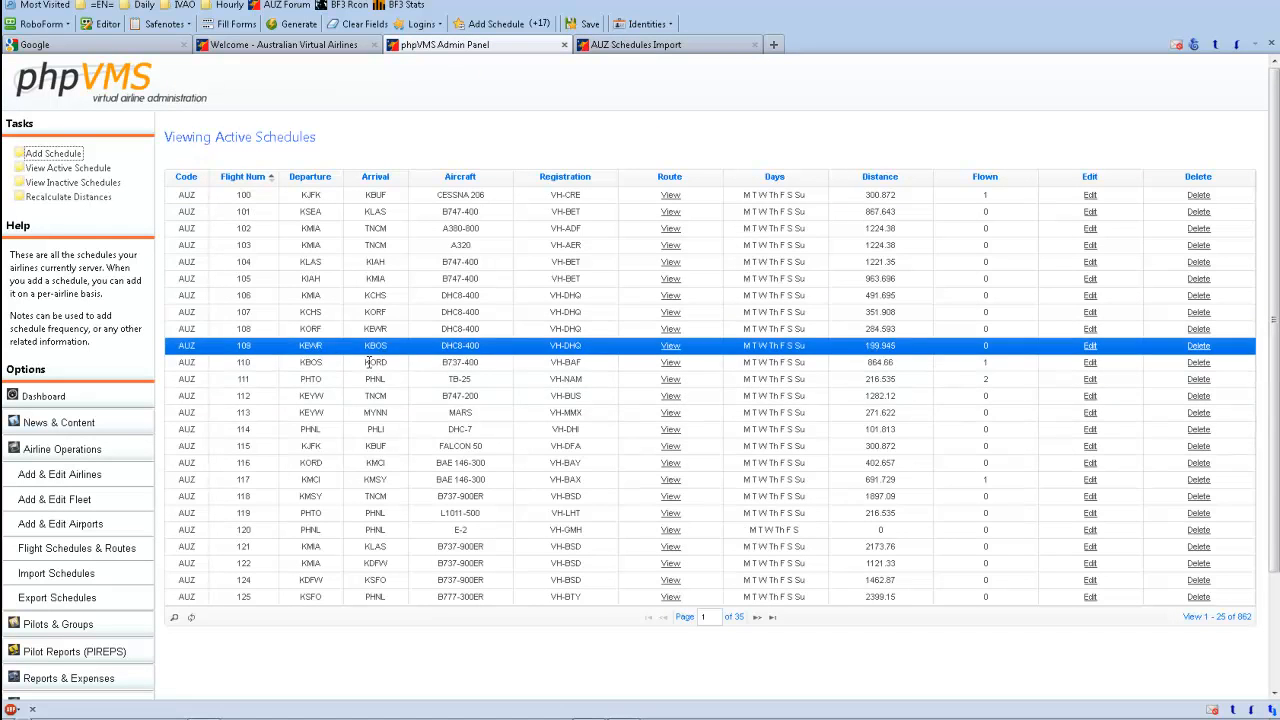
{"action": "left_click", "coordinate": [679, 47]}
{"action": "key", "text": "ctrl+2"}
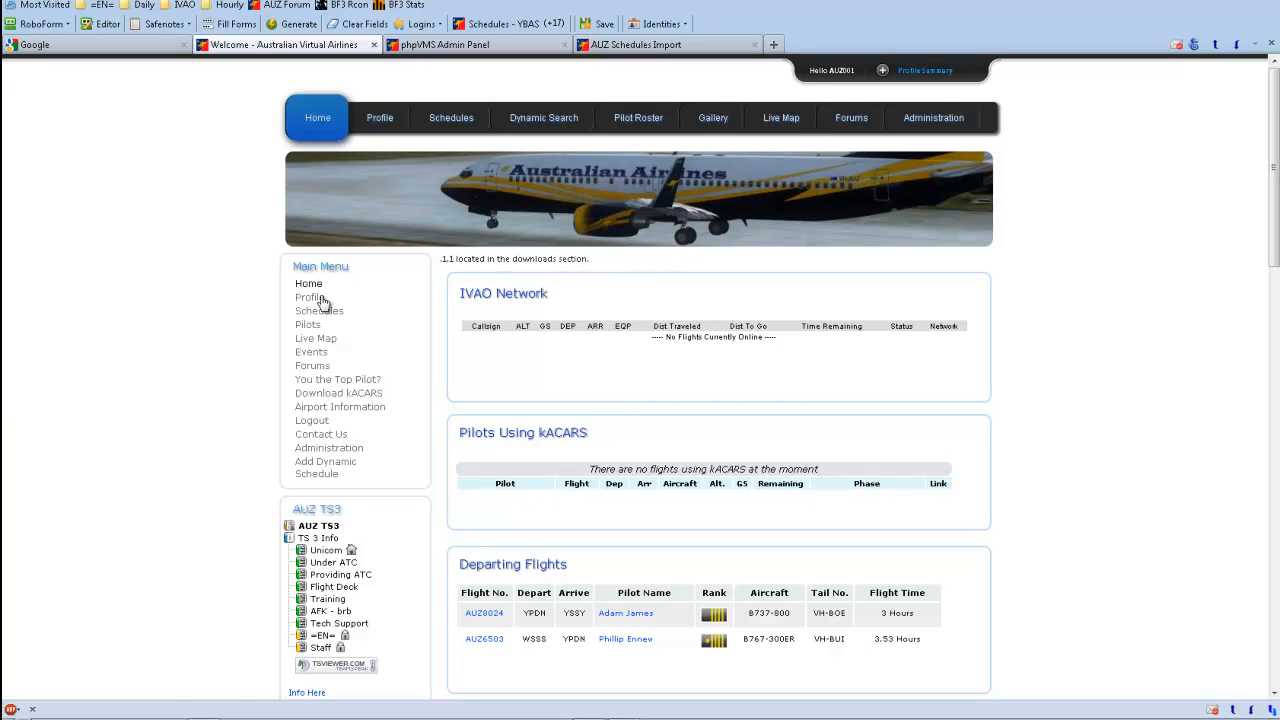
Open the public site's Schedules page and look through the flight entries and their detail links.
{"action": "left_click", "coordinate": [320, 312]}
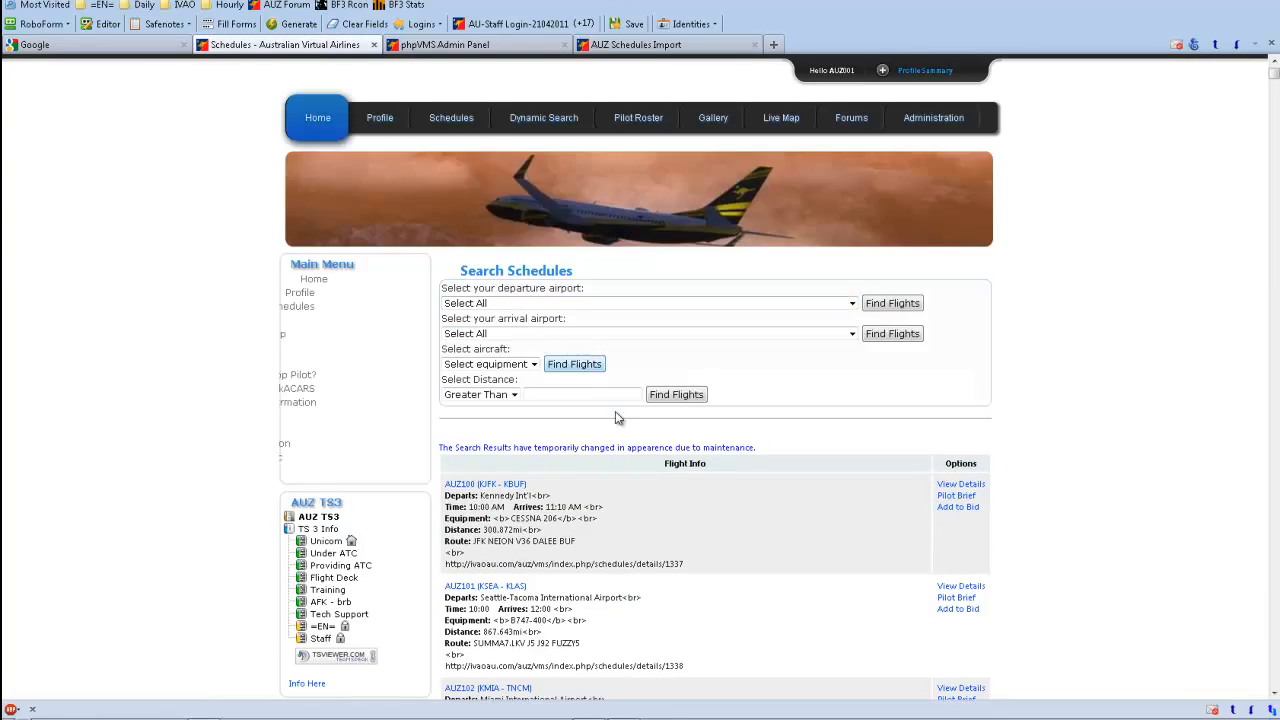
{"action": "scroll", "coordinate": [670, 437], "scroll_direction": "down", "scroll_amount": 10}
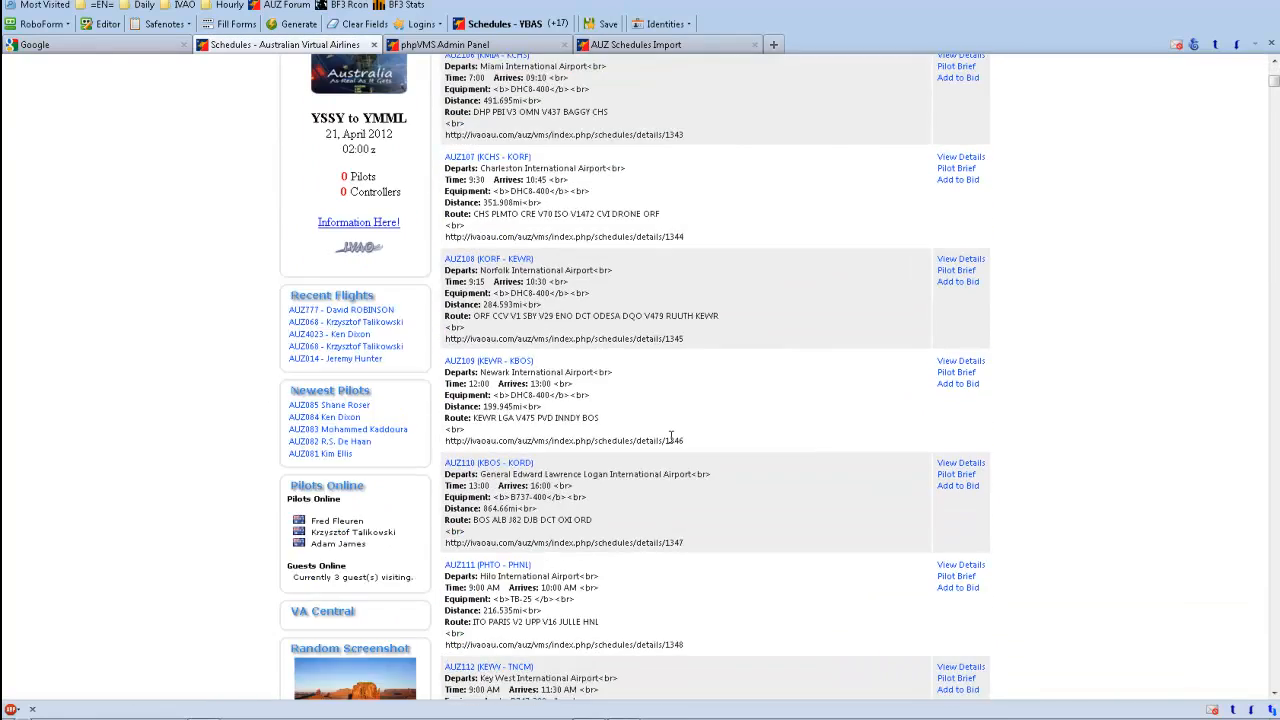
{"action": "scroll", "coordinate": [670, 437], "scroll_direction": "up", "scroll_amount": 10}
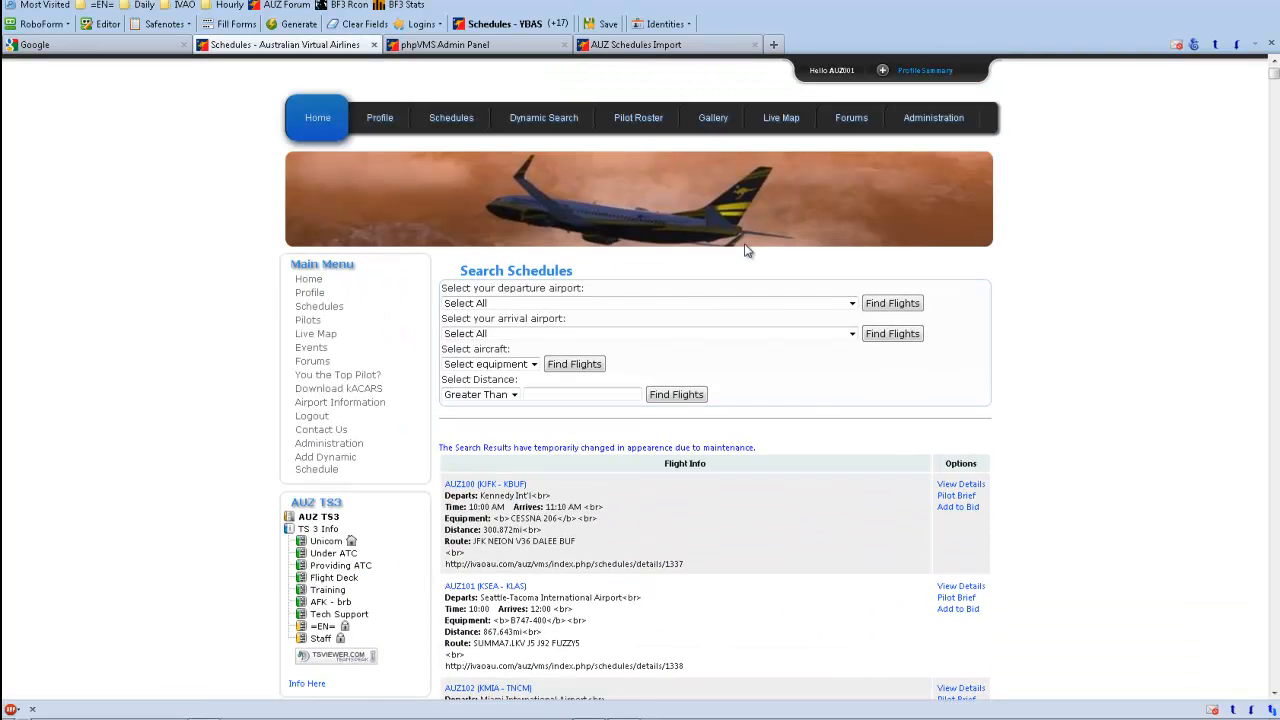
Return to the phpVMS flight schedules, open a blank Add Schedule form, and review its fields from flight number to notes.
{"action": "left_click", "coordinate": [649, 44]}
{"action": "left_click", "coordinate": [460, 44]}
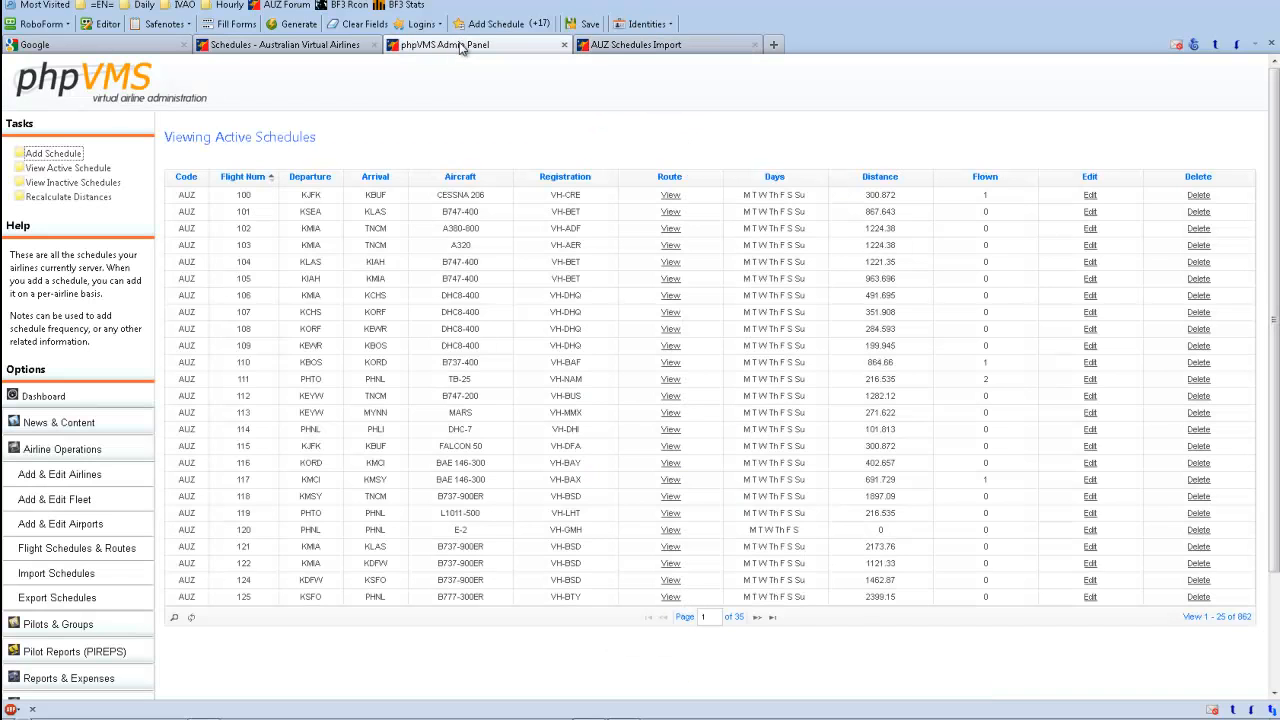
{"action": "left_click", "coordinate": [290, 44]}
{"action": "left_click", "coordinate": [440, 46]}
{"action": "left_click", "coordinate": [90, 550]}
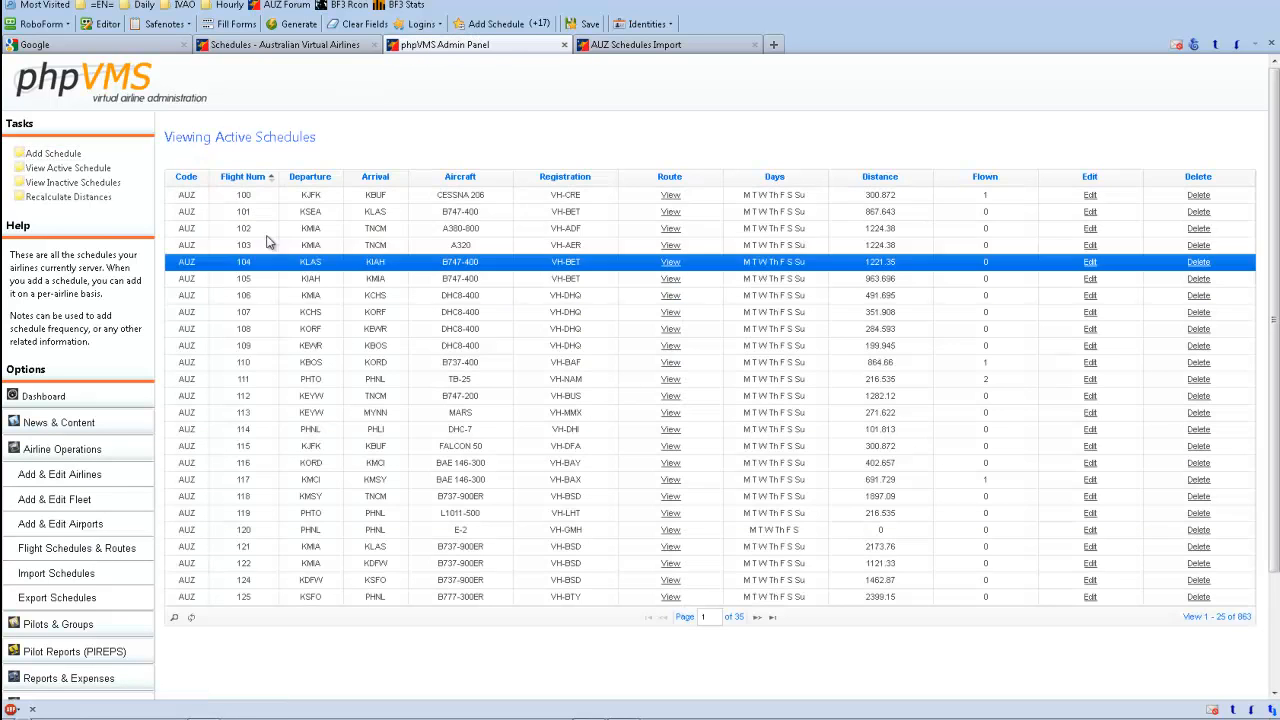
{"action": "left_click", "coordinate": [57, 158]}
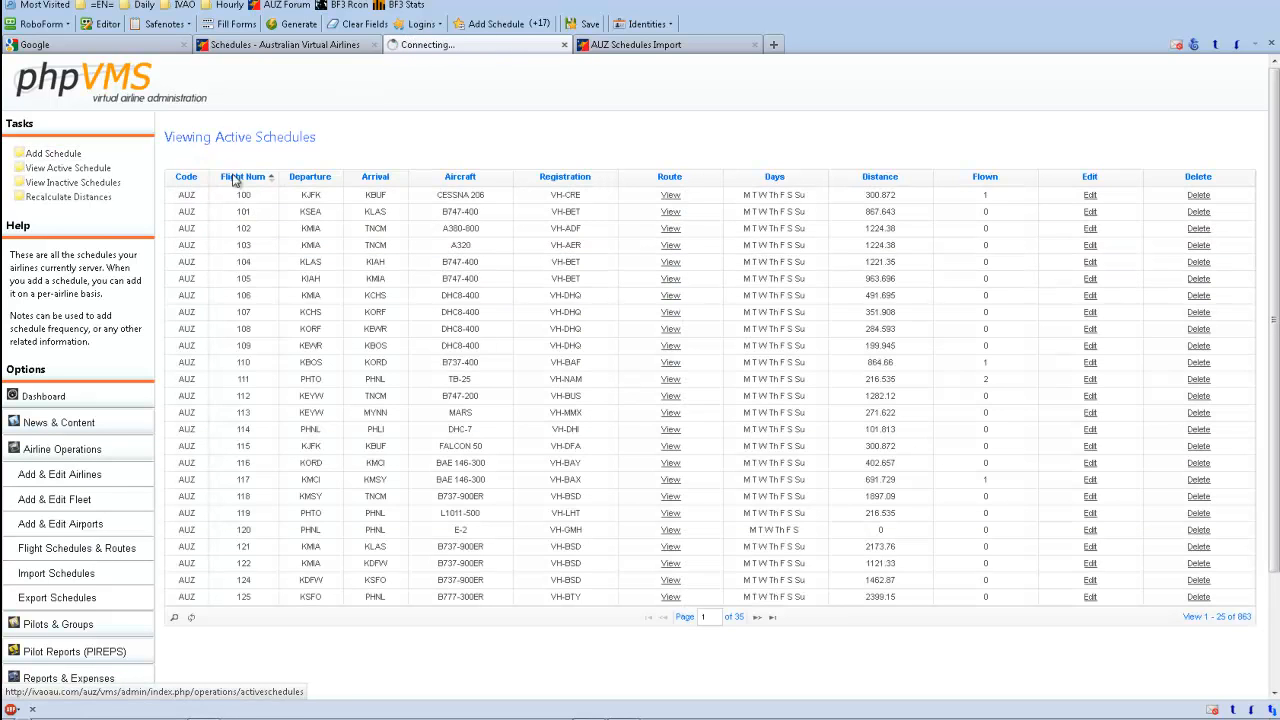
{"action": "scroll", "coordinate": [459, 412], "scroll_direction": "down", "scroll_amount": 3}
{"action": "scroll", "coordinate": [459, 412], "scroll_direction": "down", "scroll_amount": 8}
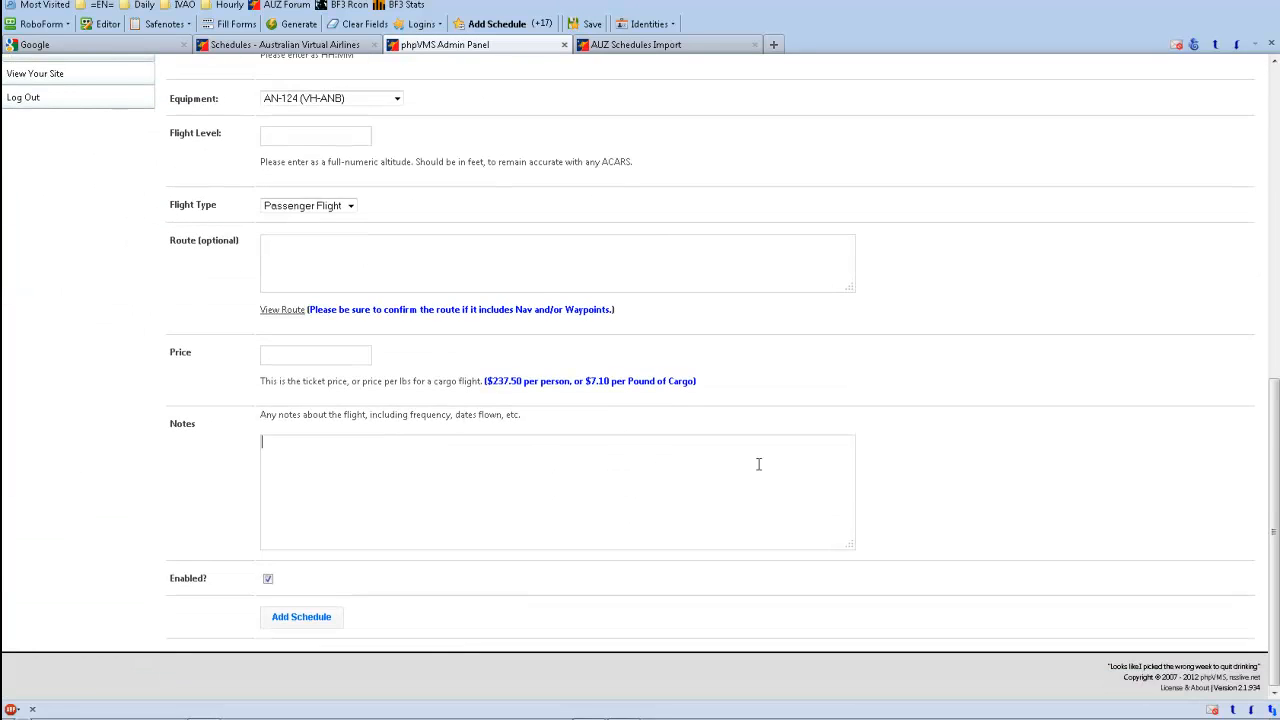
{"action": "scroll", "coordinate": [736, 464], "scroll_direction": "up", "scroll_amount": 8}
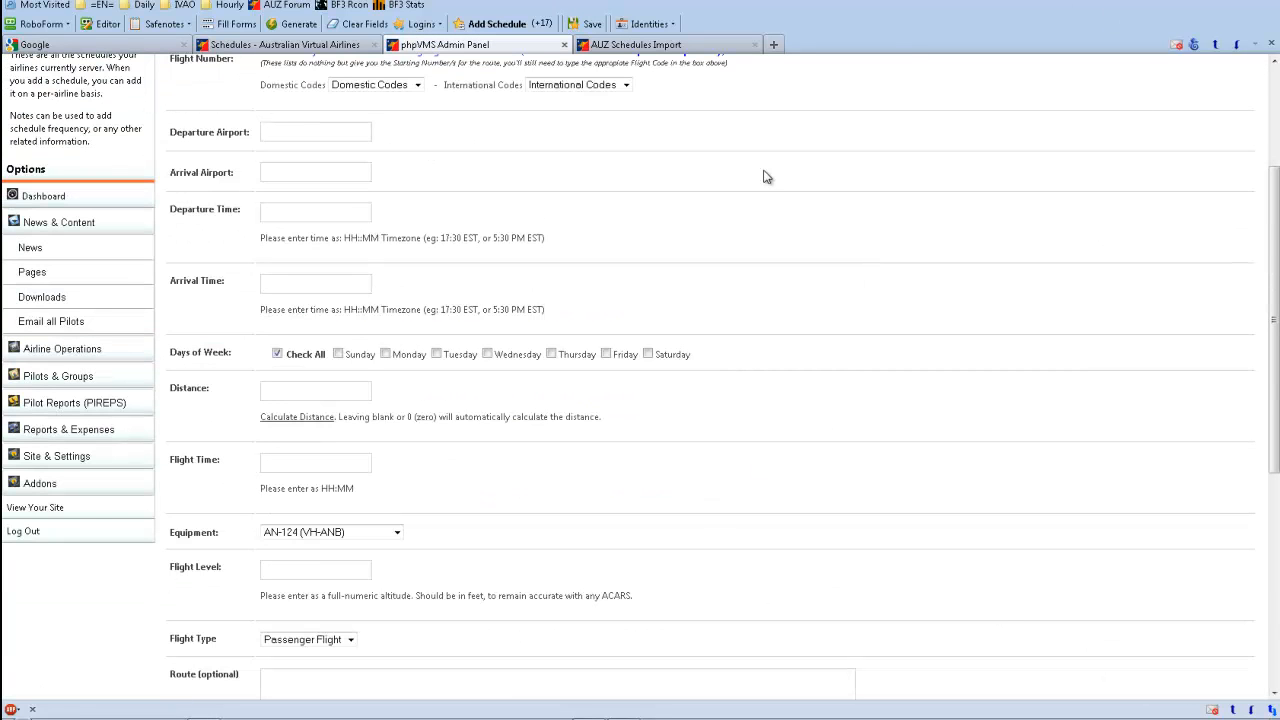